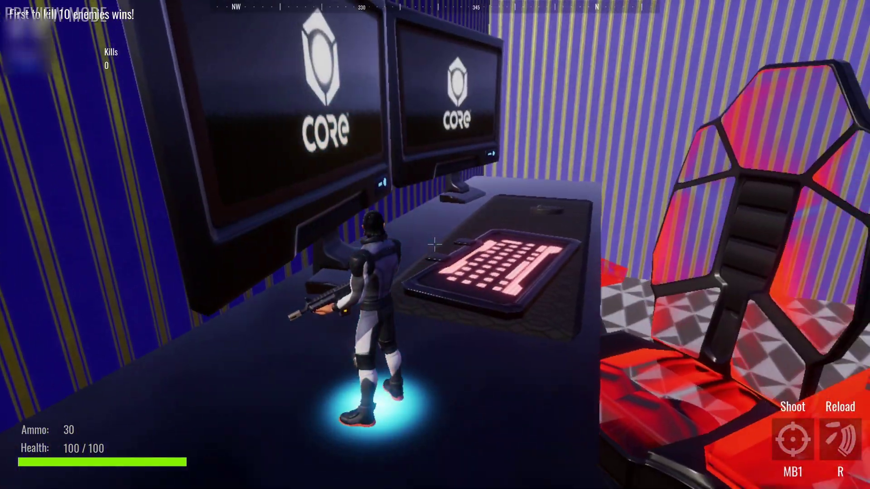
# - Walk the character across the desk in the game preview to try out the teleporter, and end the preview
pyautogui.press('w')
pyautogui.press('space')
pyautogui.press('w')
pyautogui.press('space')
pyautogui.press('w')
pyautogui.press('w')
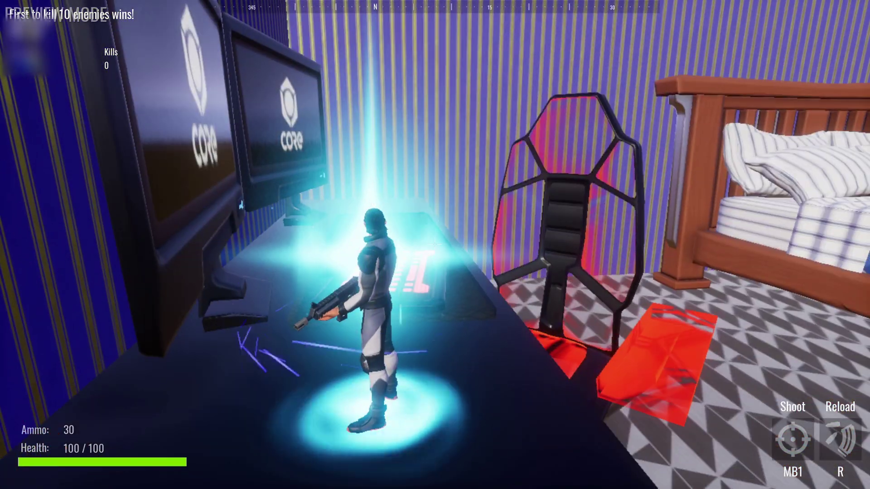
pyautogui.press('w')
pyautogui.press('w')
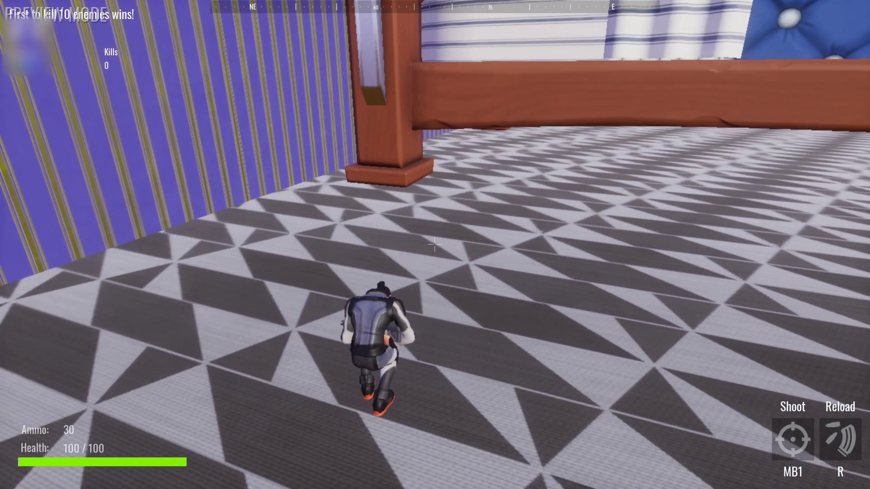
pyautogui.press('=')
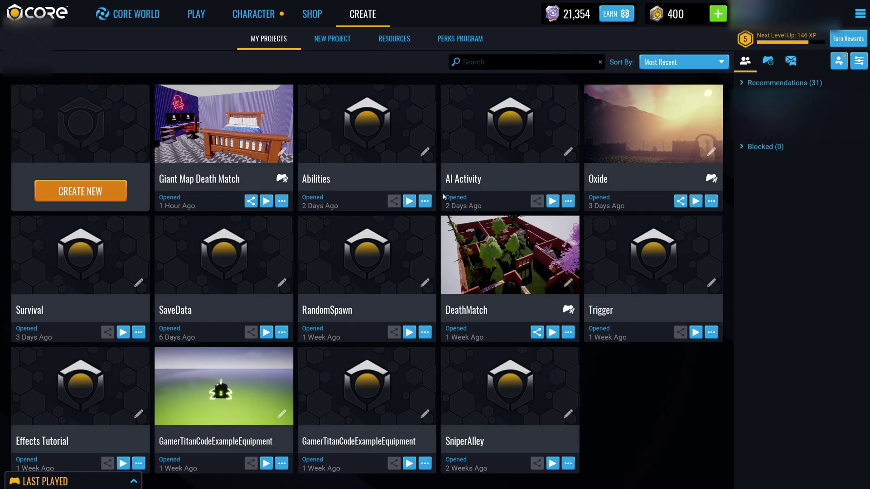
# - Create a new empty project named teleportTut
pyautogui.click(81, 190)
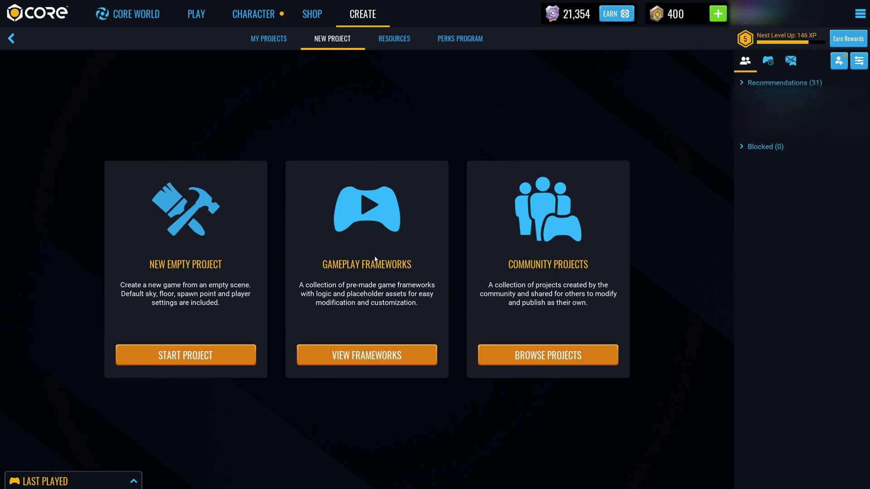
pyautogui.click(189, 351)
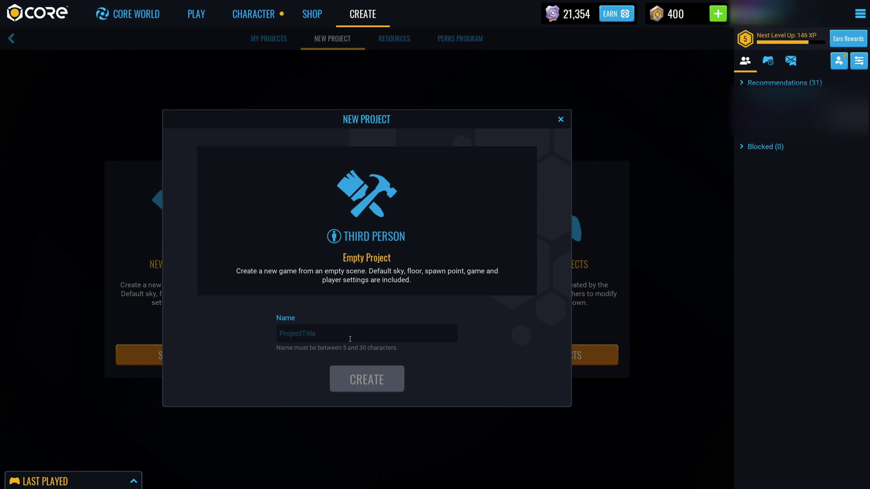
pyautogui.write('teleportTut')
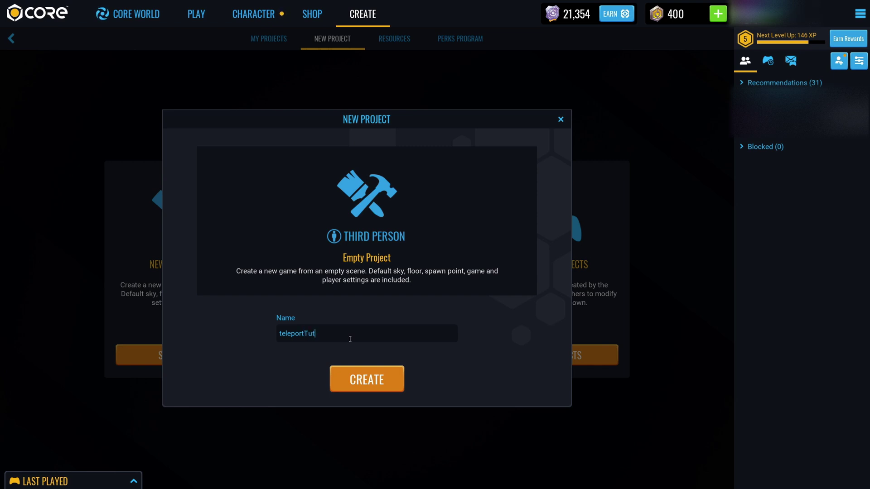
pyautogui.press('Return')
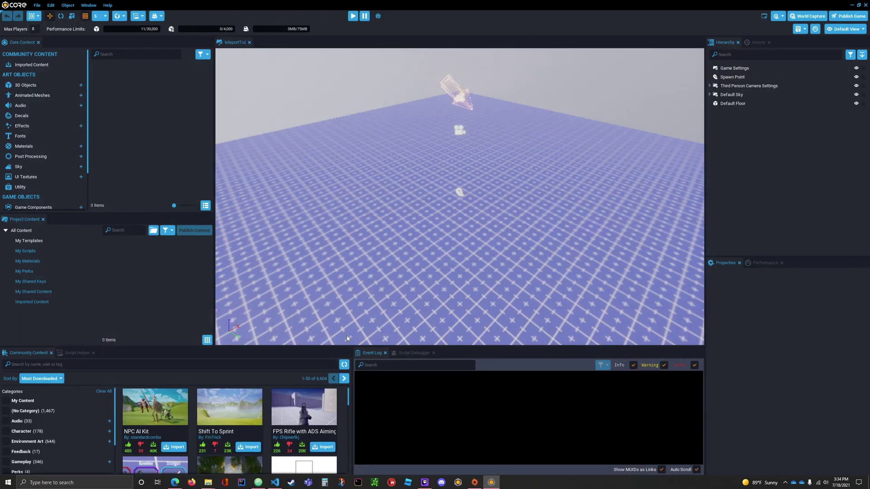
# - Create a new group named Teleport at the root of the hierarchy
pyautogui.moveTo(514, 210)
pyautogui.mouseDown(button='right')
pyautogui.moveTo(501, 222)
pyautogui.moveTo(510, 210)
pyautogui.moveTo(553, 222)
pyautogui.moveTo(567, 210)
pyautogui.mouseUp(button='right')
pyautogui.press('w')
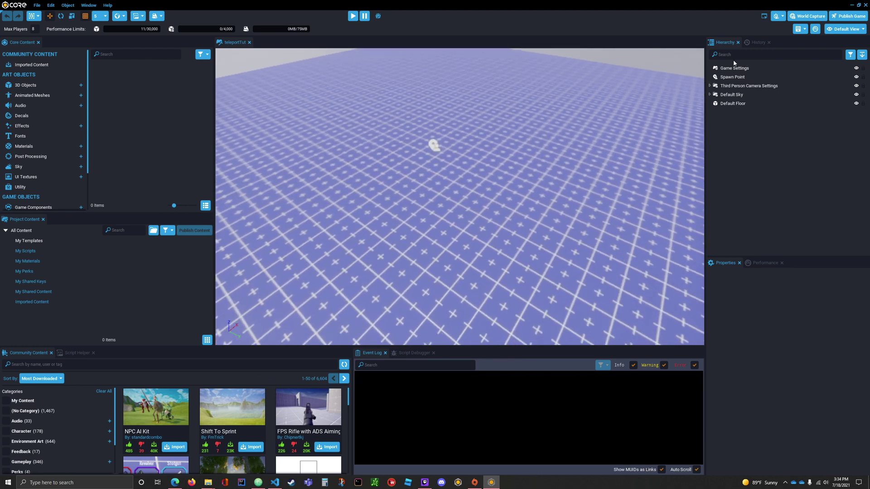
pyautogui.rightClick(750, 141)
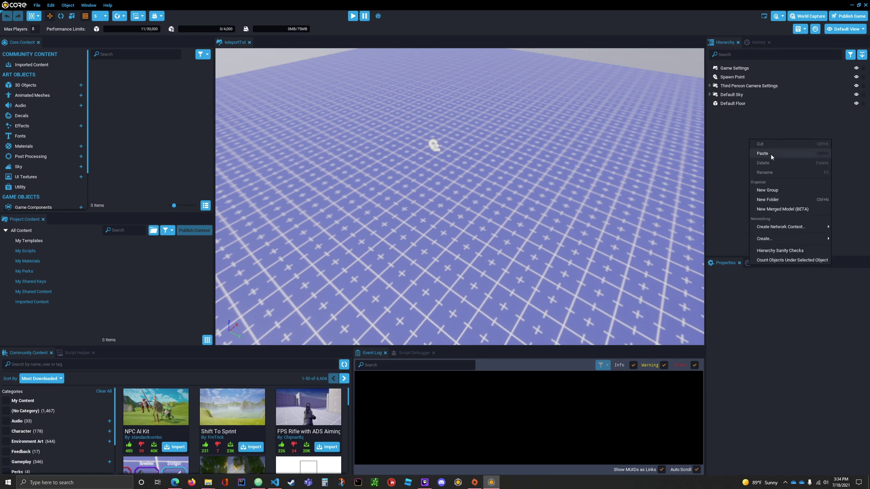
pyautogui.rightClick(726, 145)
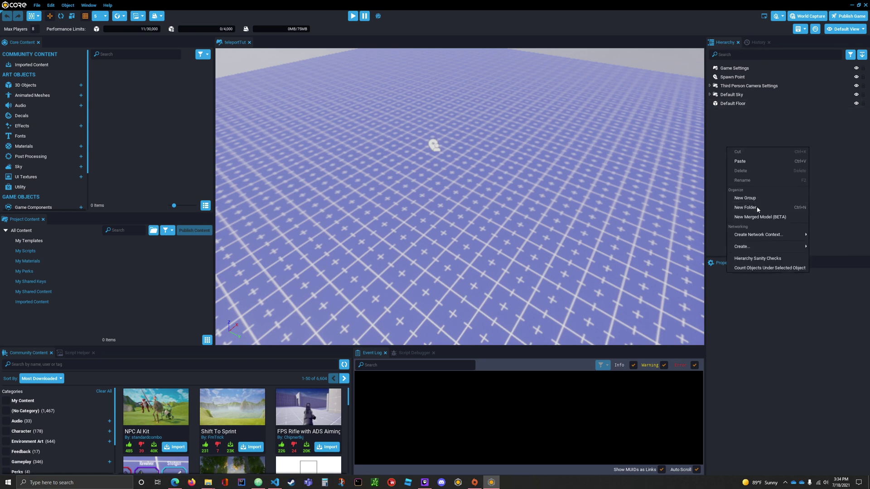
pyautogui.click(744, 197)
pyautogui.write('T4el')
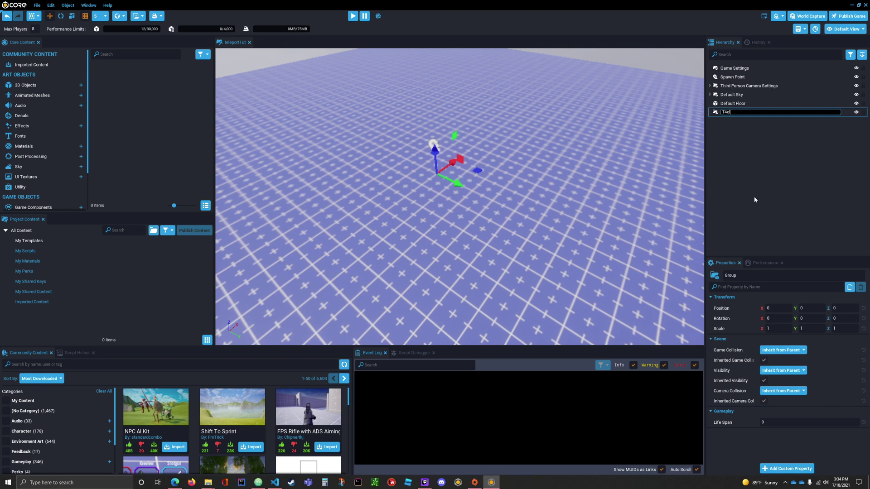
pyautogui.write('eport')
pyautogui.press('Return')
pyautogui.click(767, 186)
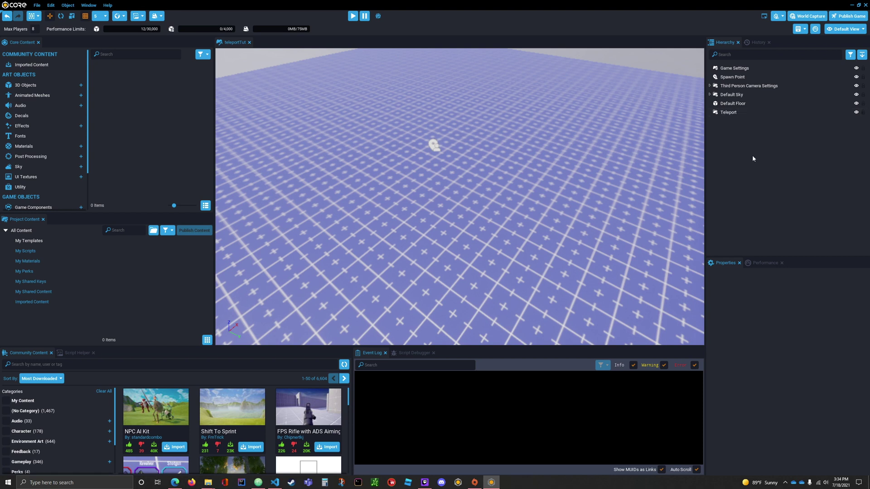
# - Find the Trigger object in the core content and add it to the Teleport group
pyautogui.click(142, 58)
pyautogui.write('trigger')
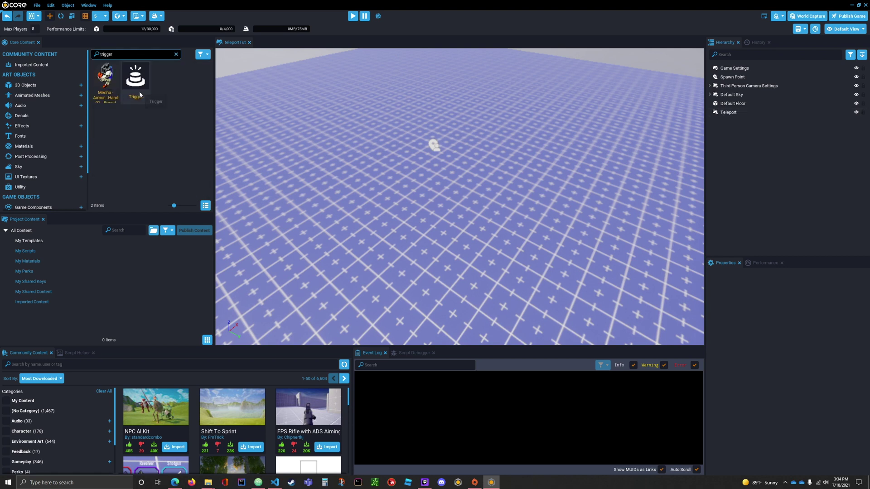
pyautogui.moveTo(140, 95); pyautogui.dragTo(732, 114)
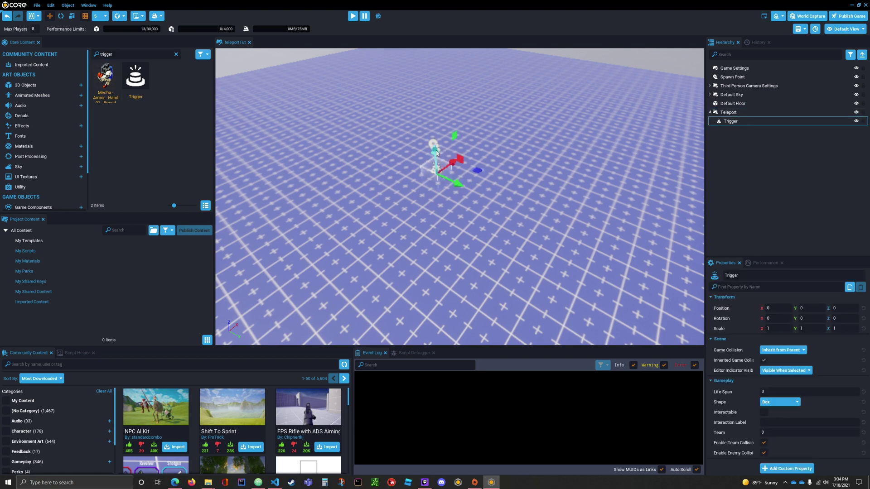
# - Add the Magic Circle Sci FI Example 1 effect from the core content effects to the Teleport group
pyautogui.click(176, 55)
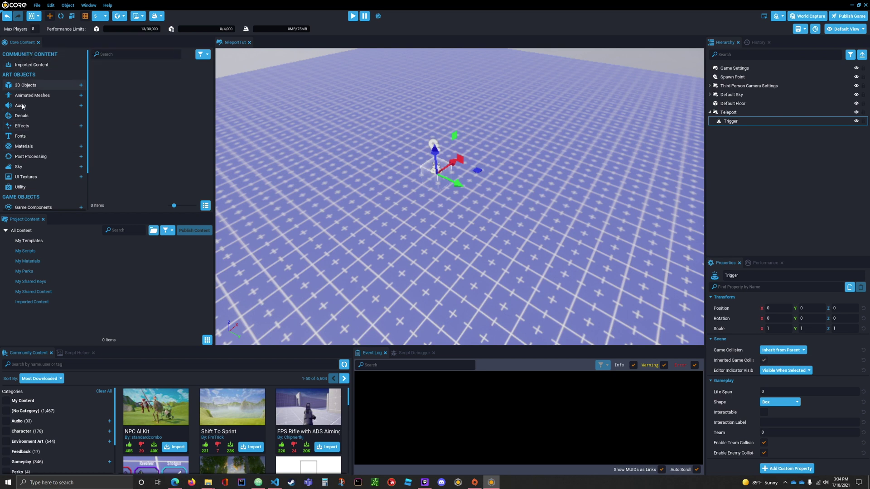
pyautogui.click(23, 126)
pyautogui.scroll(-1, 156, 150)
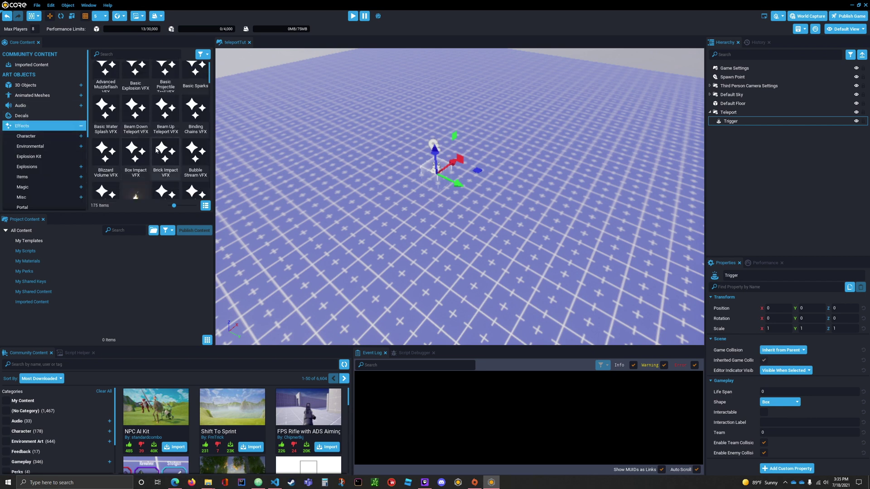
pyautogui.scroll(-10, 156, 151)
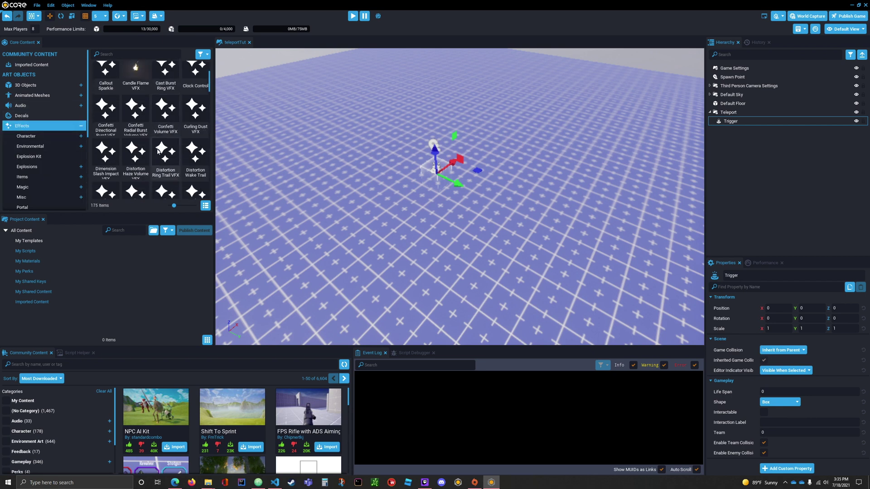
pyautogui.scroll(-10, 160, 153)
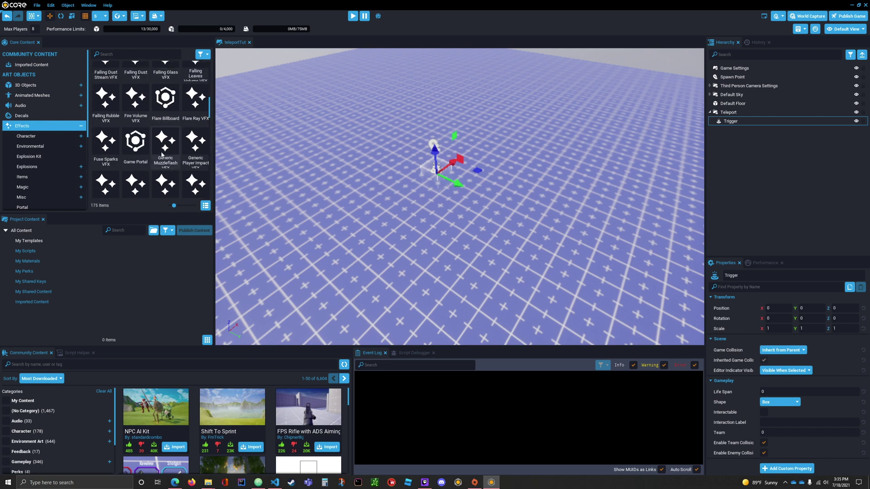
pyautogui.scroll(-6, 163, 154)
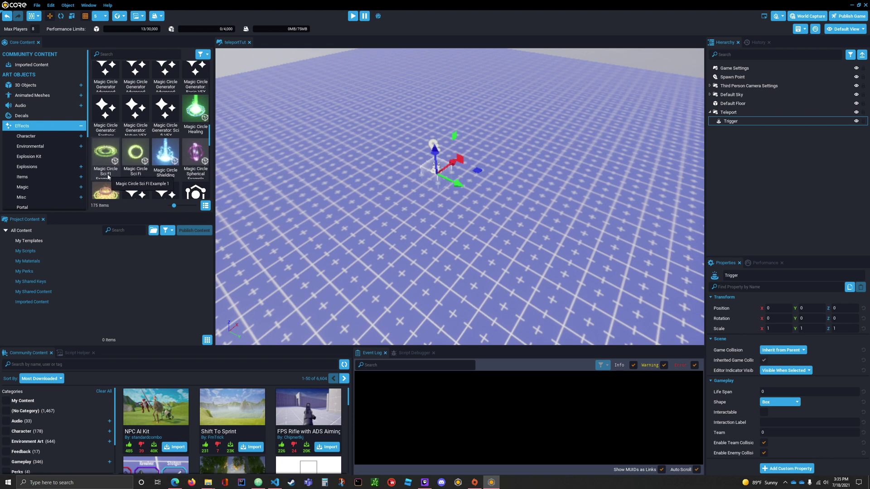
pyautogui.moveTo(104, 154); pyautogui.dragTo(733, 114)
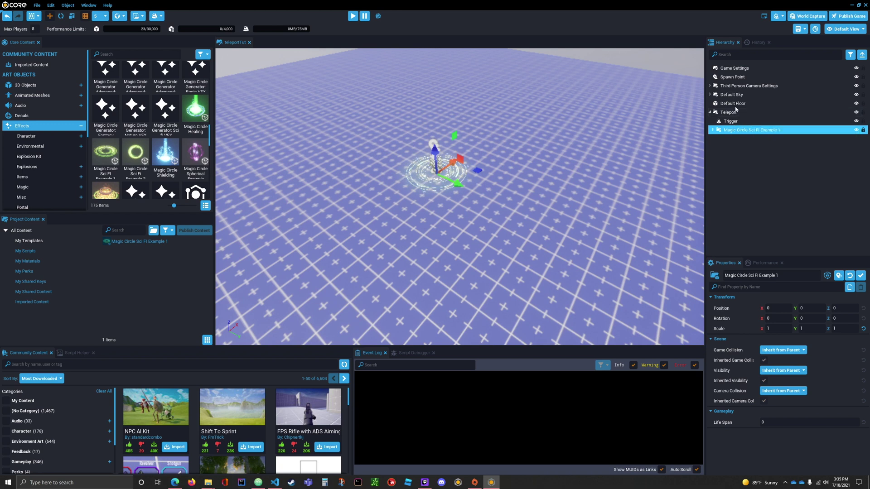
# - Inspect the placed magic circle up close in the scene and clear the selection
pyautogui.press('w')
pyautogui.moveTo(472, 219); pyautogui.dragTo(430, 195, button='right')
pyautogui.press('s')
pyautogui.press('w')
pyautogui.press('e')
pyautogui.press('w')
pyautogui.press('s')
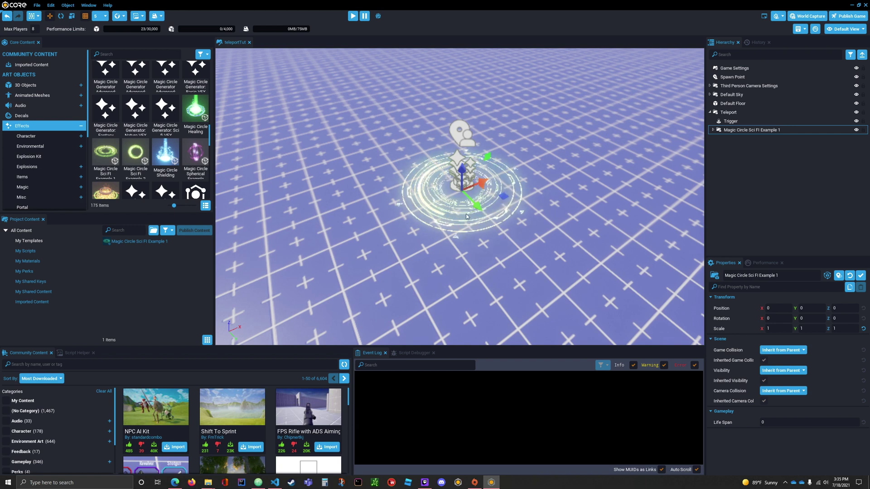
pyautogui.click(752, 199)
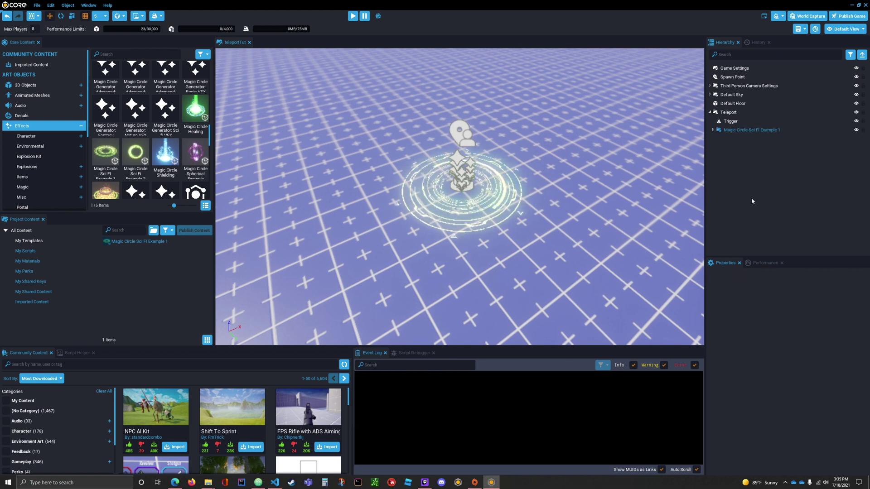
# - Create a new script named TeleportScript and place it under the Trigger in the Teleport group
pyautogui.click(141, 16)
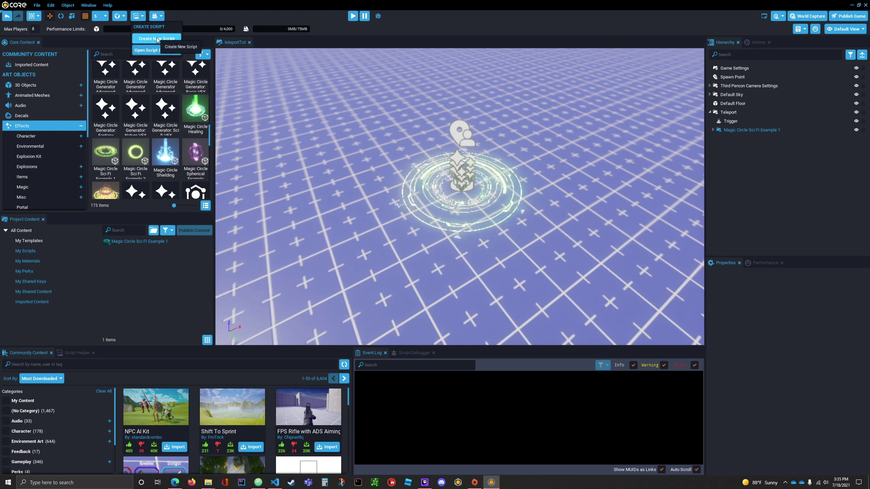
pyautogui.click(156, 39)
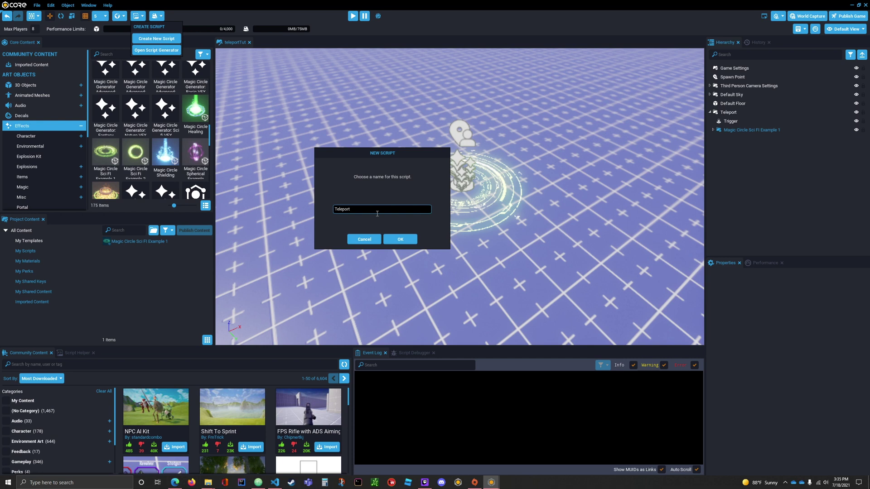
pyautogui.press('Return')
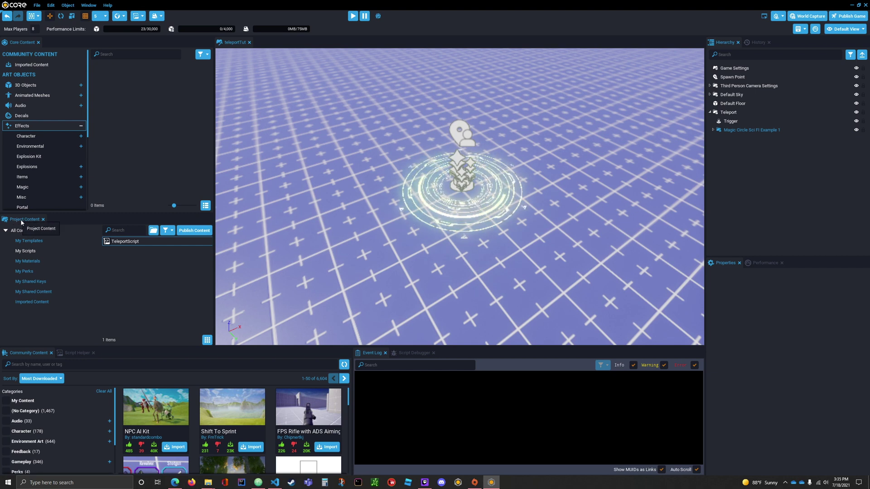
pyautogui.moveTo(122, 245); pyautogui.dragTo(733, 126)
pyautogui.click(757, 188)
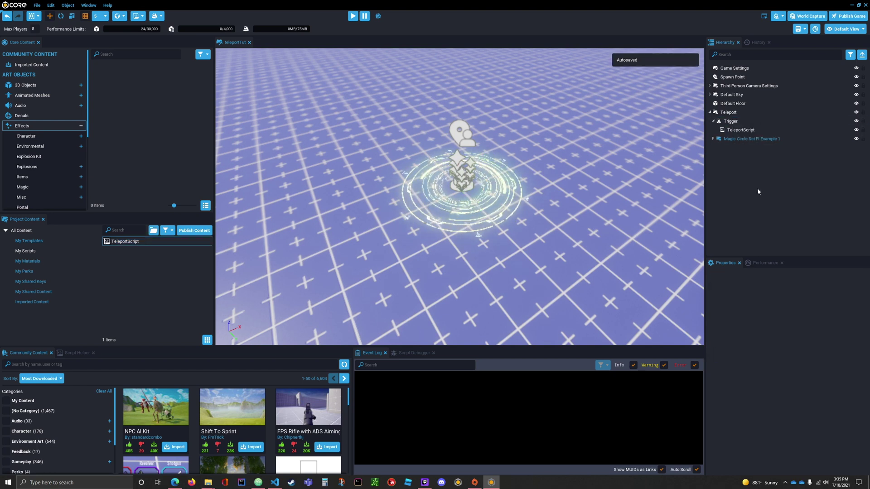
# - Collapse the Teleport group and create a new folder named StartFX at the root of the hierarchy
pyautogui.click(709, 112)
pyautogui.rightClick(731, 139)
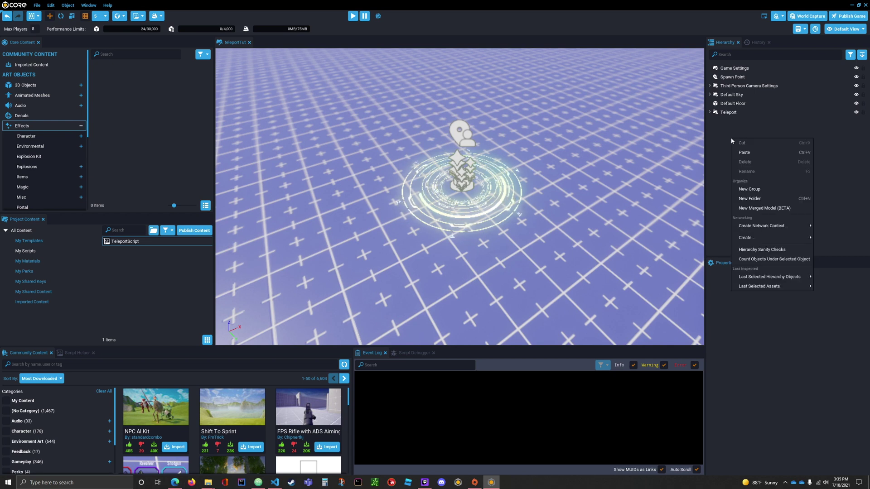
pyautogui.click(760, 199)
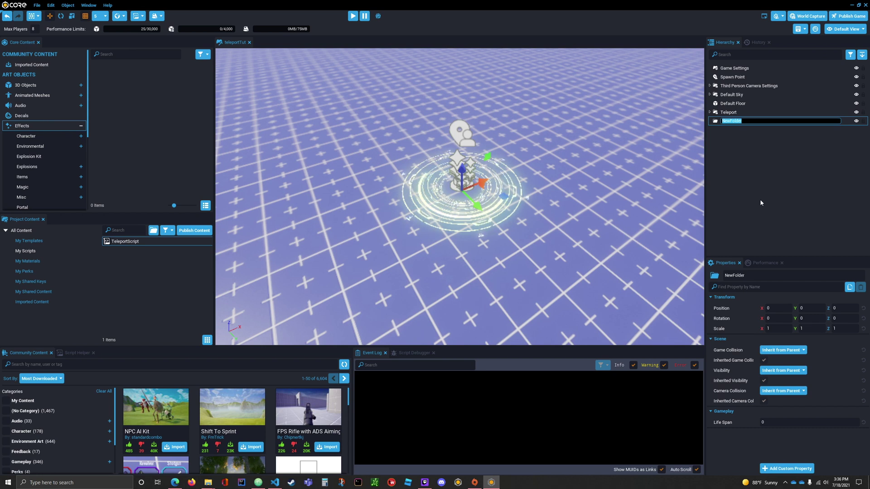
pyautogui.write('ST')
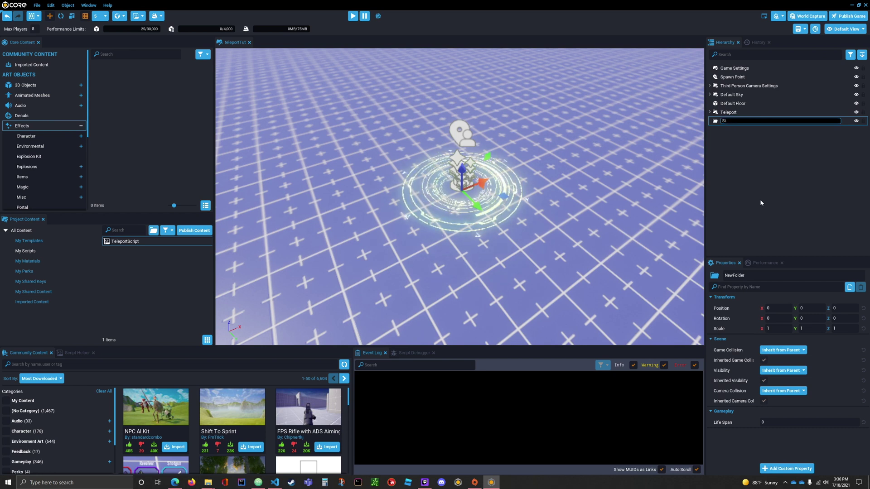
pyautogui.write('FX')
pyautogui.press('Return')
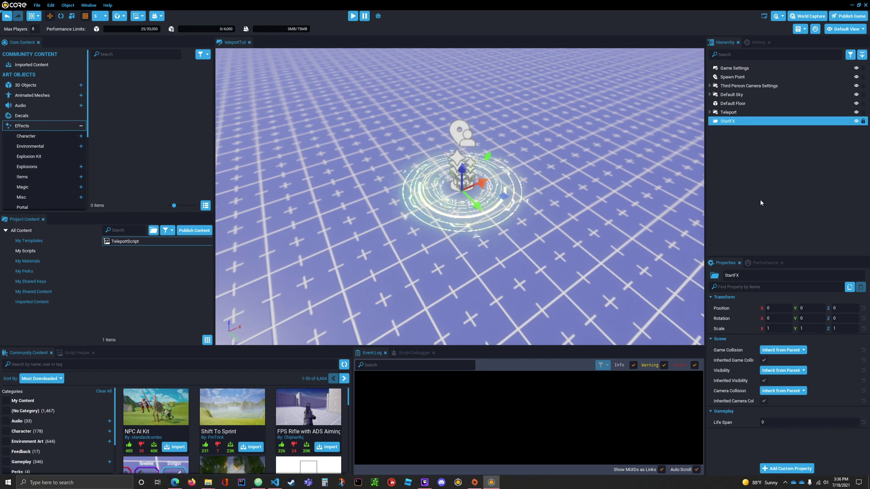
# - Create a second folder named EndFX at the root of the hierarchy, after the StartFX folder
pyautogui.rightClick(715, 134)
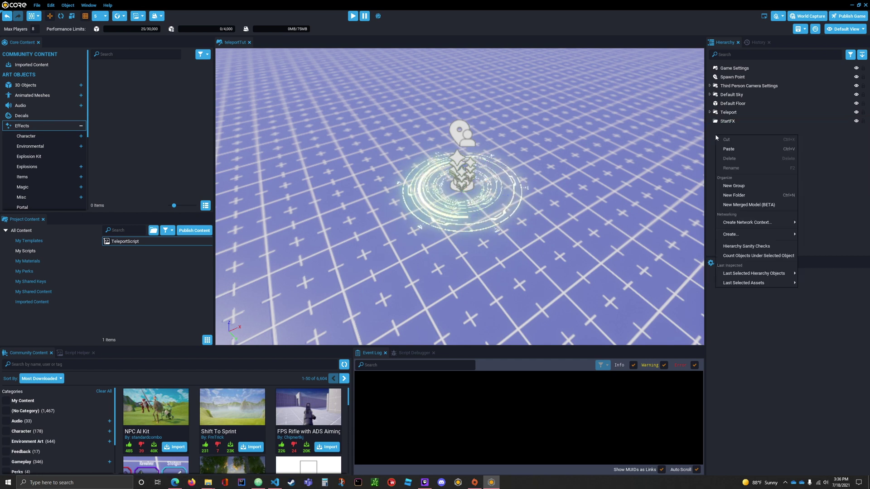
pyautogui.click(747, 195)
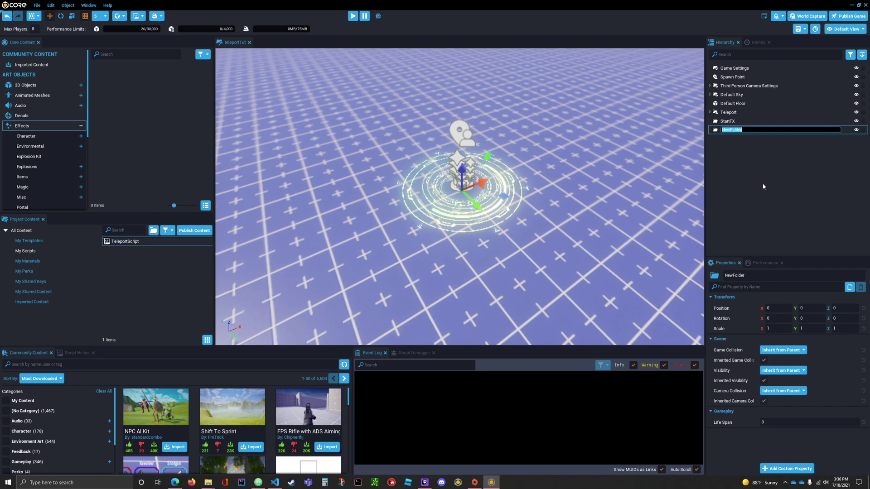
pyautogui.write('EndF')
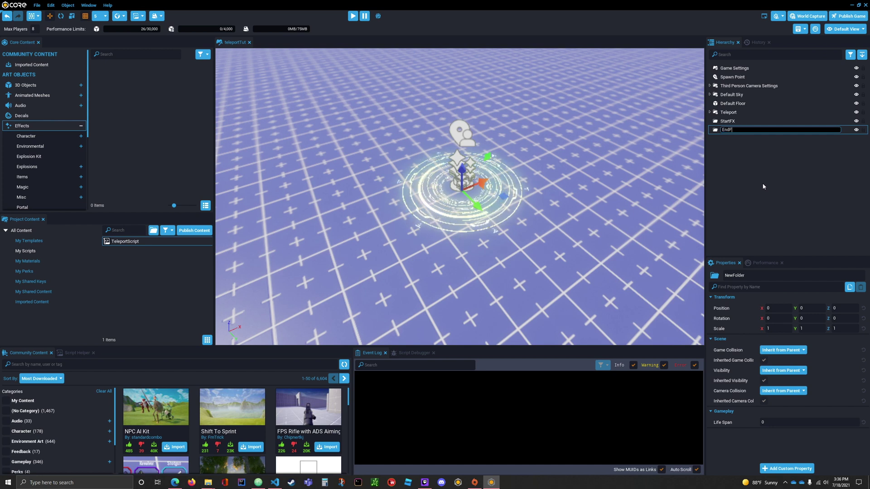
pyautogui.write('X')
pyautogui.press('Return')
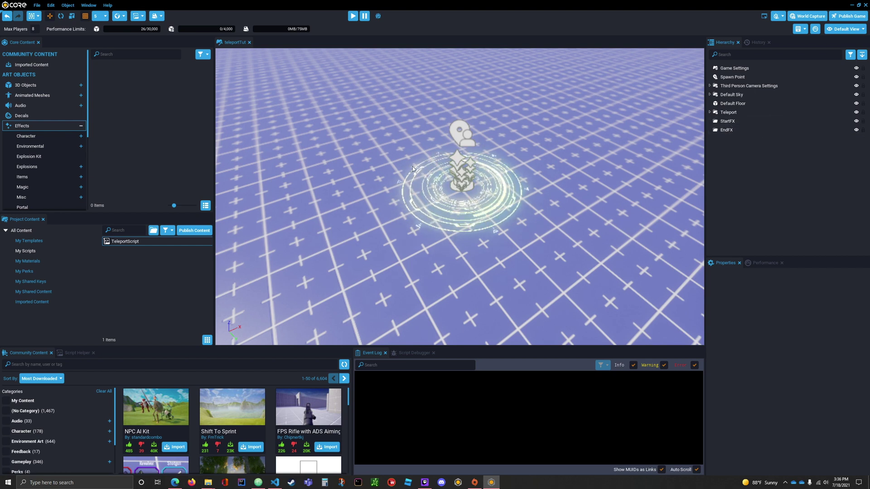
pyautogui.click(153, 234)
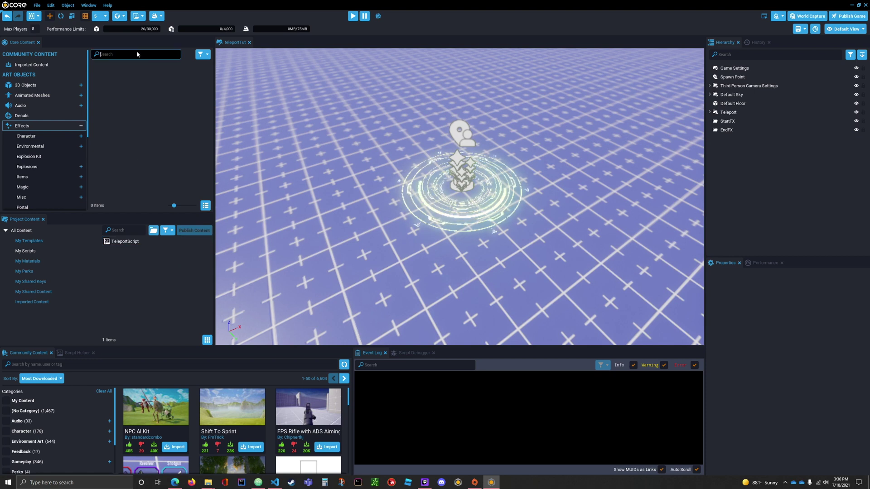
# - Search the core audio content for "magic designed teleport" and switch the results to list view
pyautogui.click(28, 105)
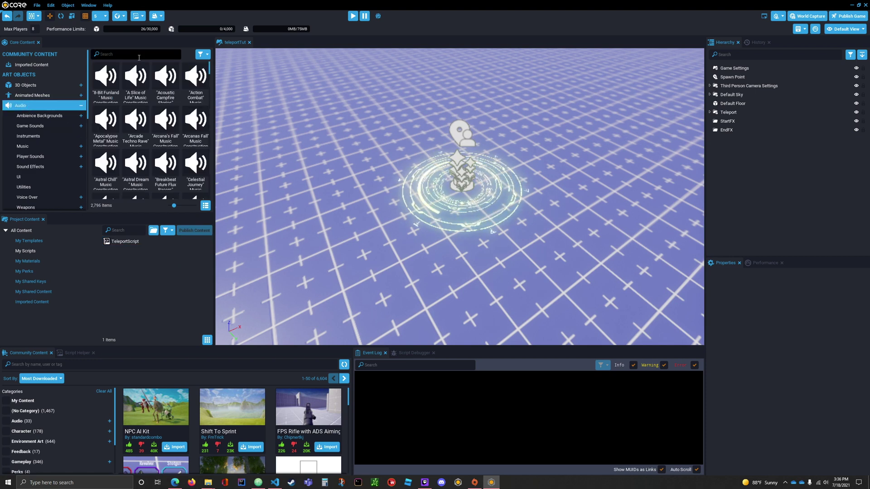
pyautogui.click(139, 58)
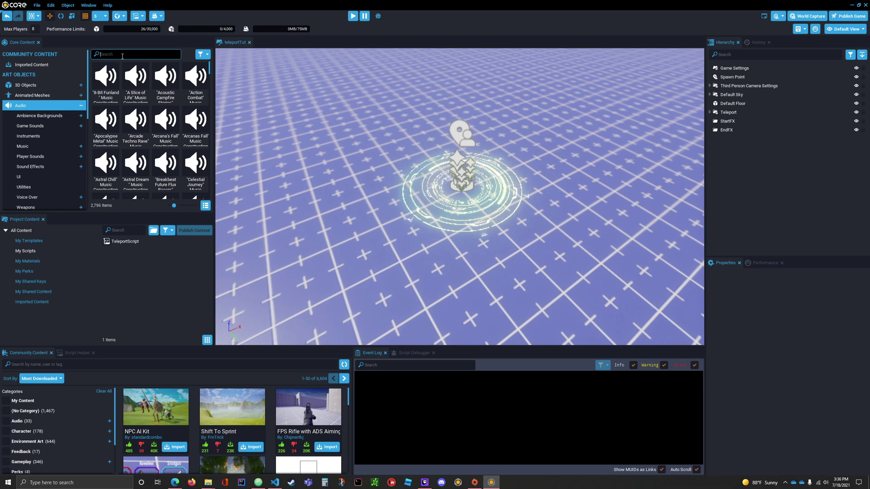
pyautogui.write('mag')
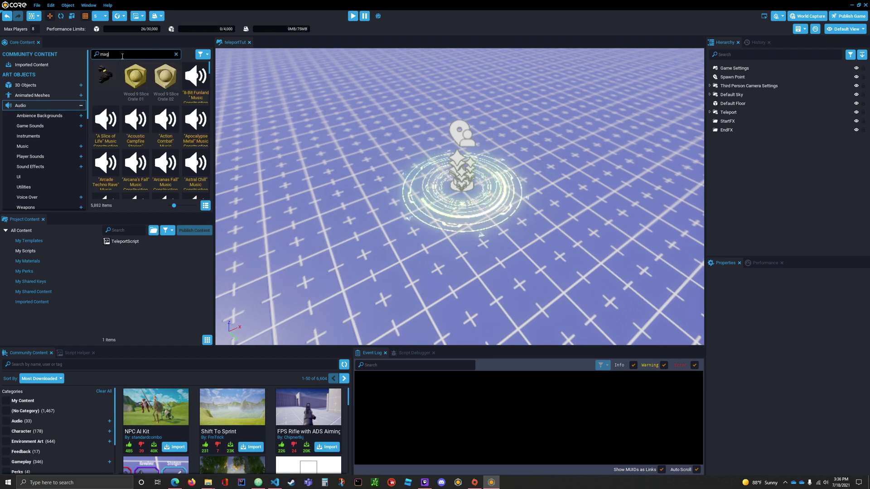
pyautogui.write('ic designed')
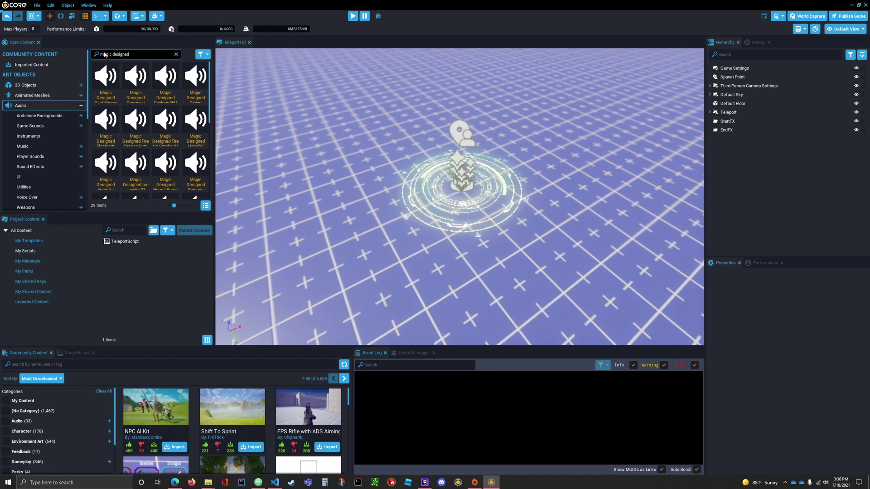
pyautogui.click(205, 206)
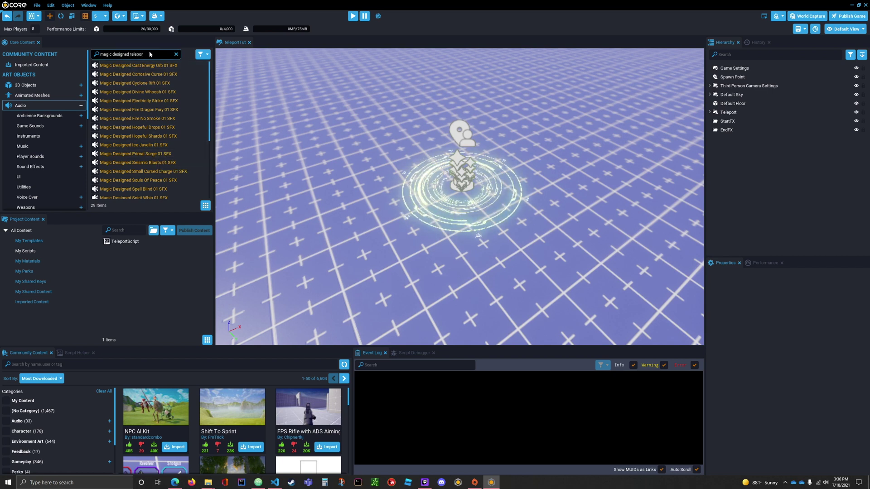
pyautogui.write('t')
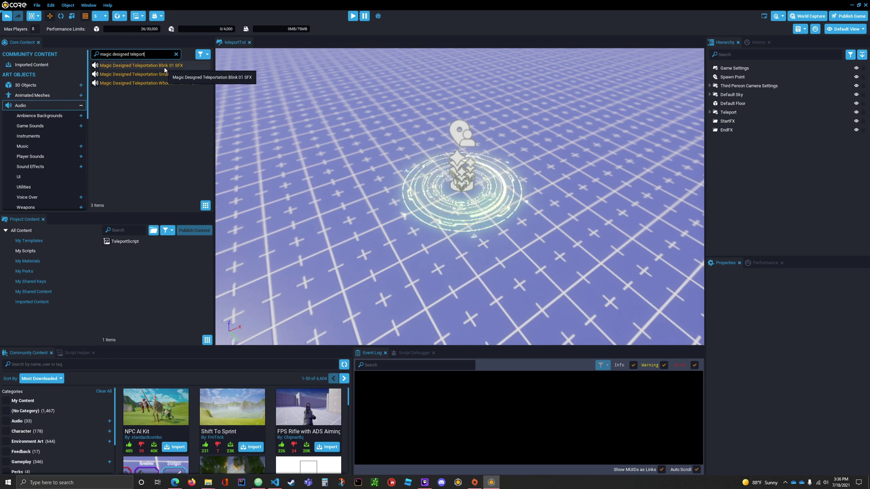
# - Add Magic Designed Teleportation Blink 01 SFX to the EndFX folder and Magic Designed Teleportation Small Gone 01 SFX to the StartFX folder
pyautogui.moveTo(165, 69); pyautogui.dragTo(731, 133)
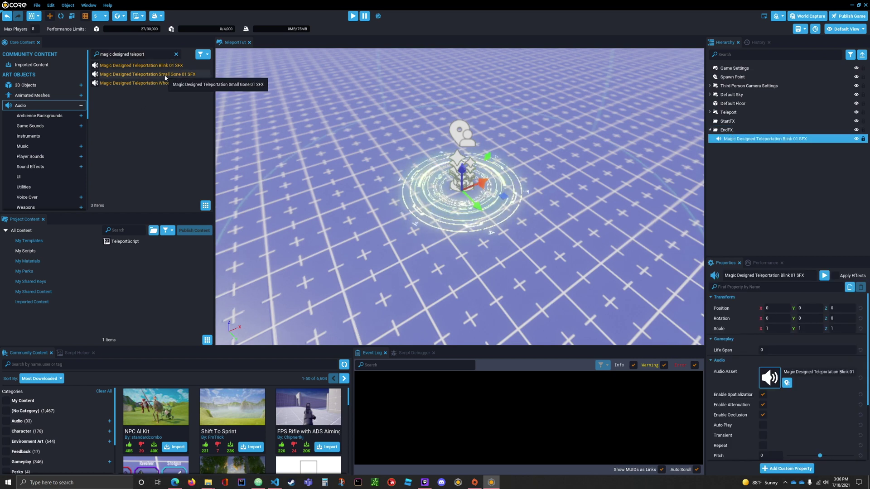
pyautogui.moveTo(140, 75); pyautogui.dragTo(734, 120)
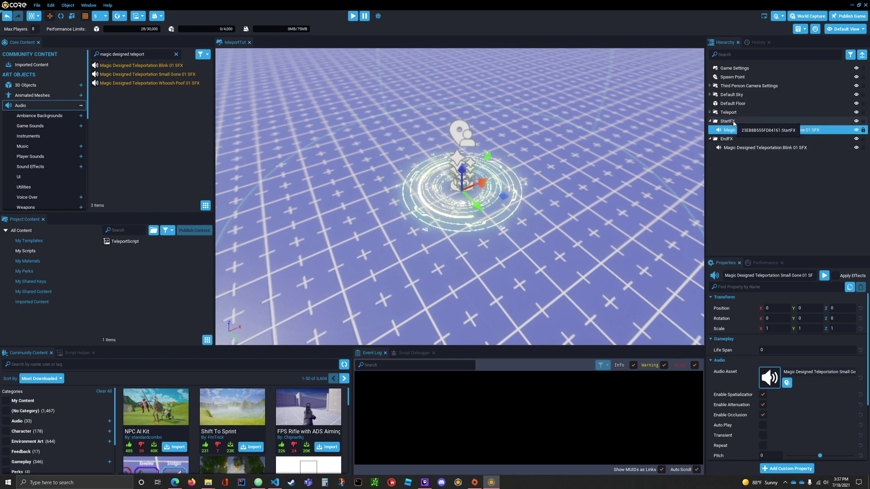
pyautogui.click(750, 176)
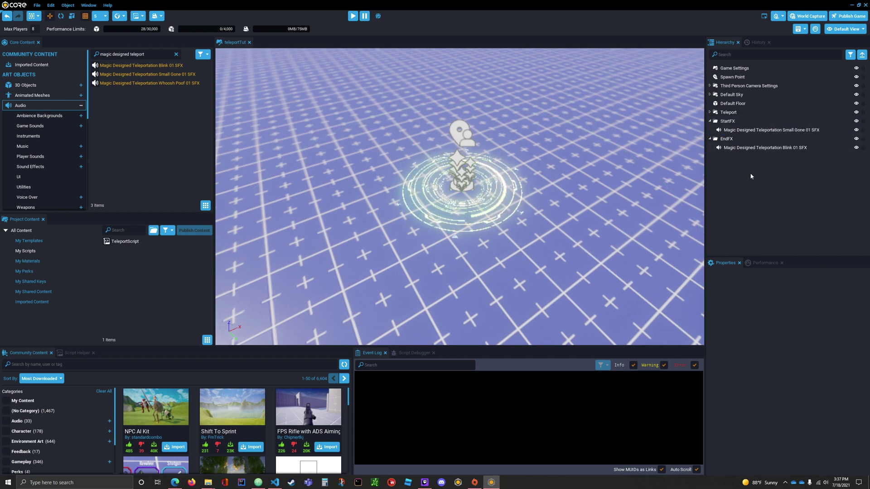
# - Enable Auto Play on the teleportation sounds in both the StartFX and EndFX folders, then clear the selection
pyautogui.click(739, 130)
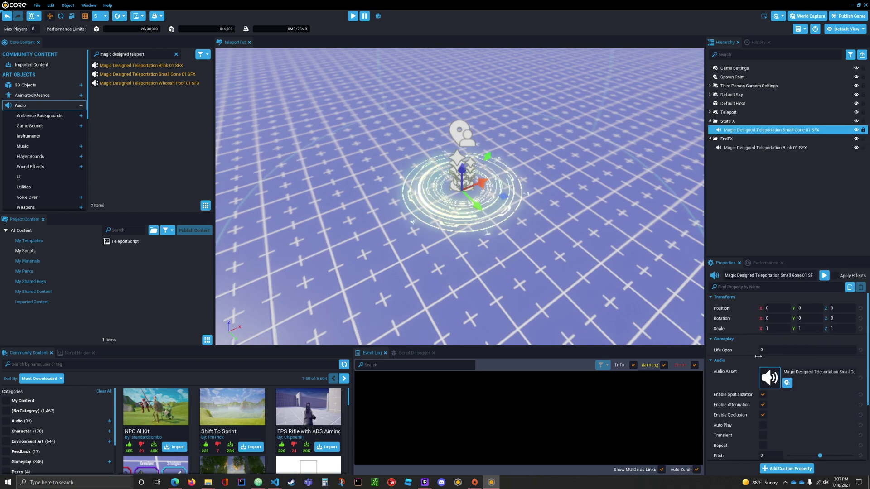
pyautogui.click(765, 429)
pyautogui.click(762, 426)
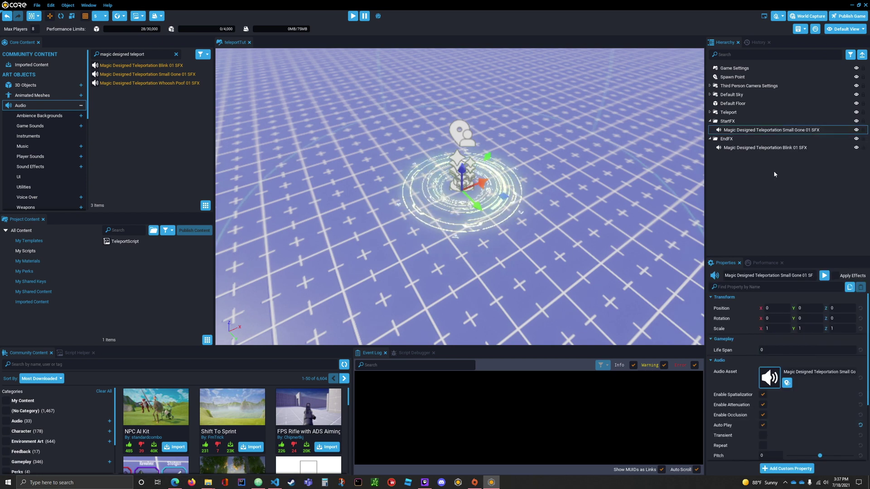
pyautogui.click(732, 149)
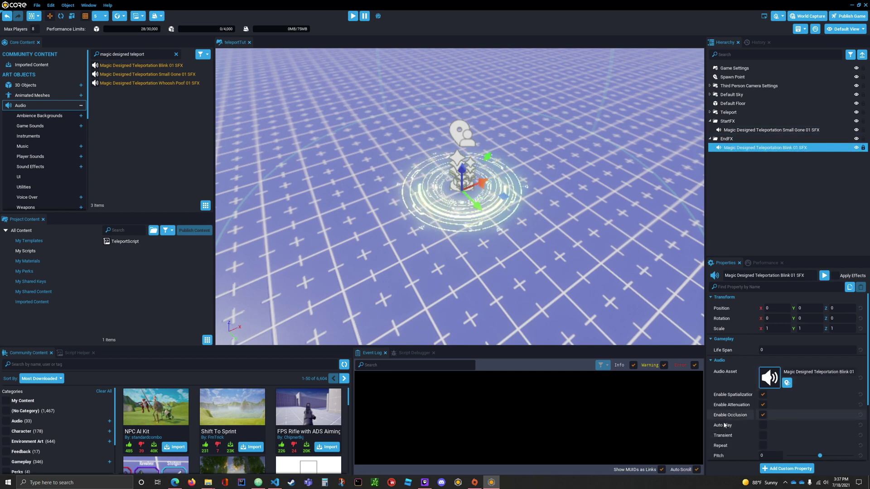
pyautogui.click(763, 424)
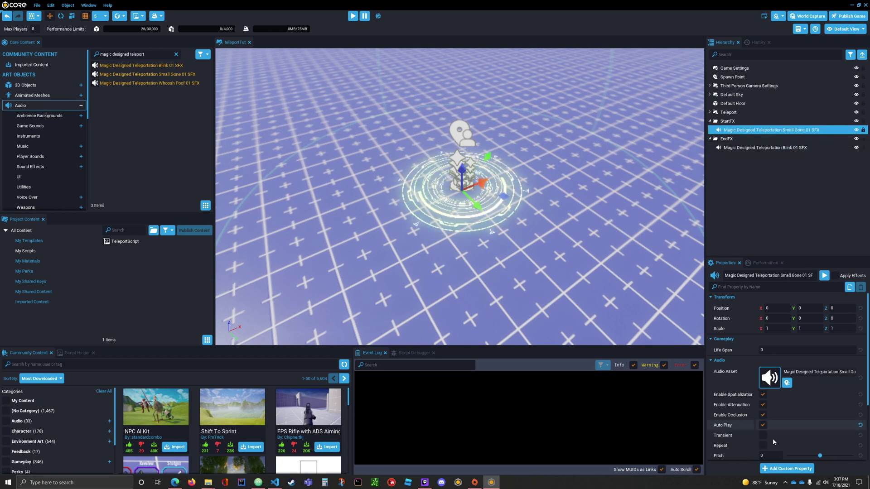
pyautogui.click(765, 198)
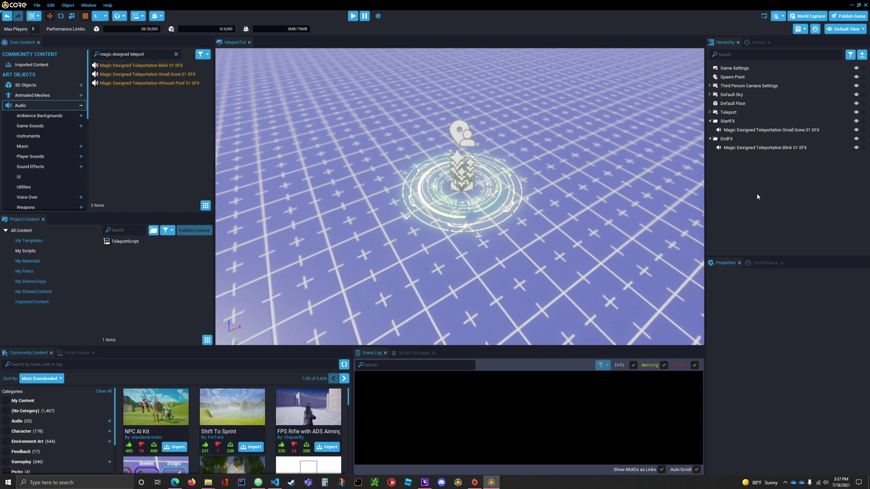
# - Clear the audio search, collapse the Audio category, browse the Magic effects and search the core content for "beam"
pyautogui.click(175, 55)
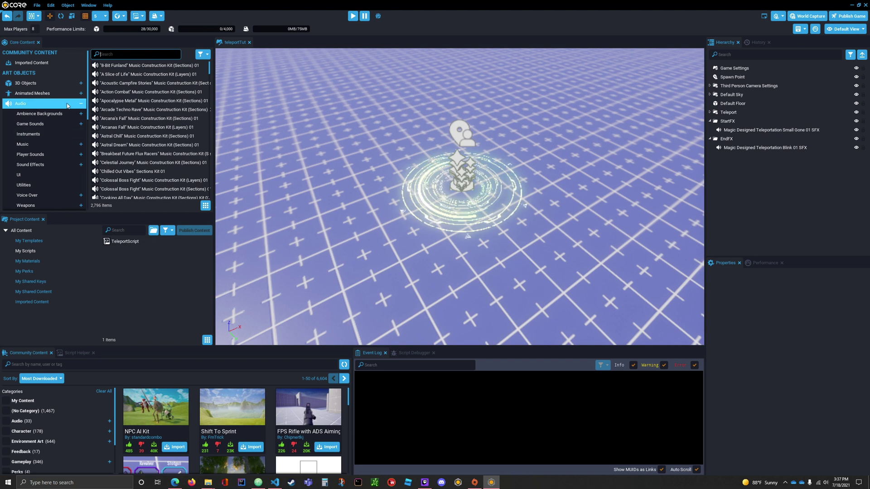
pyautogui.click(82, 104)
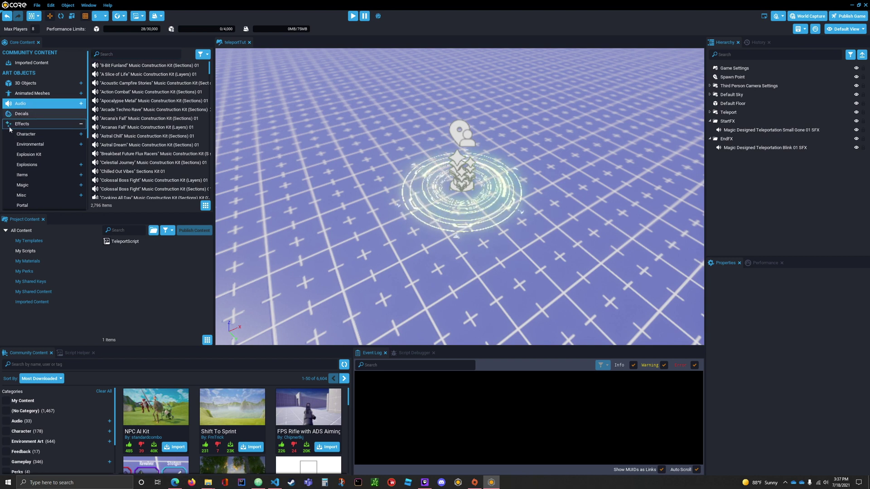
pyautogui.scroll(-1, 35, 157)
pyautogui.scroll(-1, 35, 157)
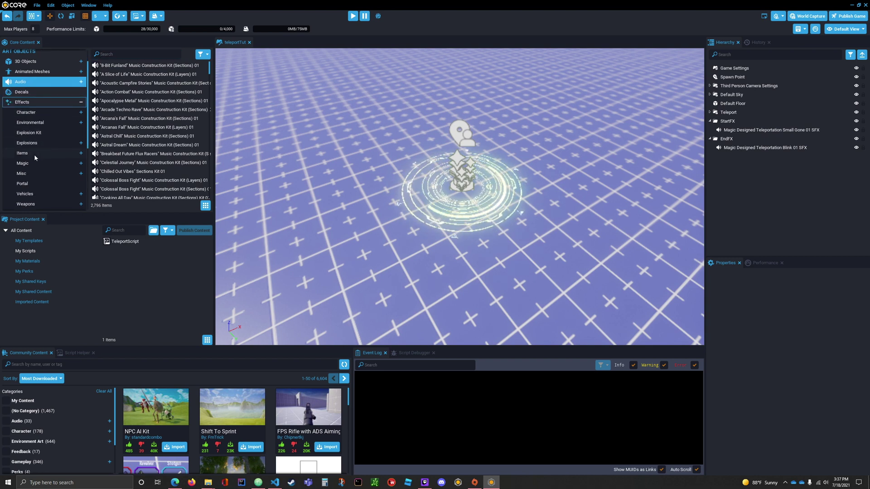
pyautogui.click(24, 164)
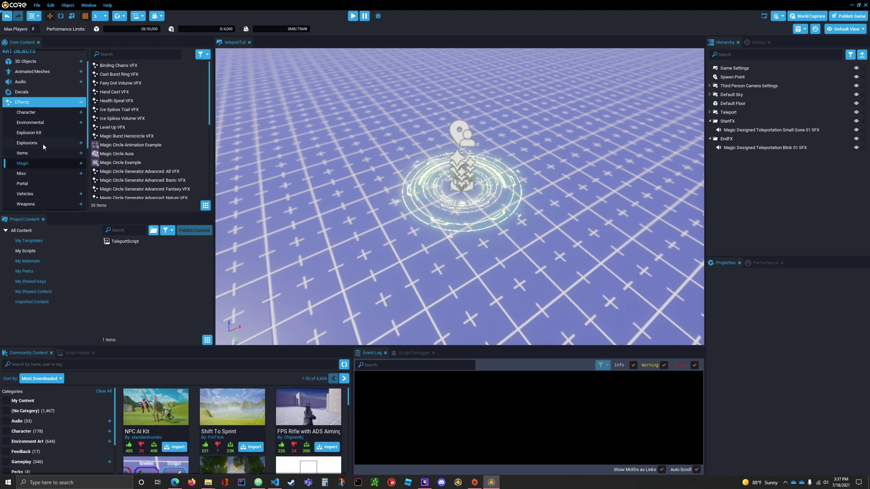
pyautogui.scroll(2, 65, 137)
pyautogui.scroll(-2, 50, 165)
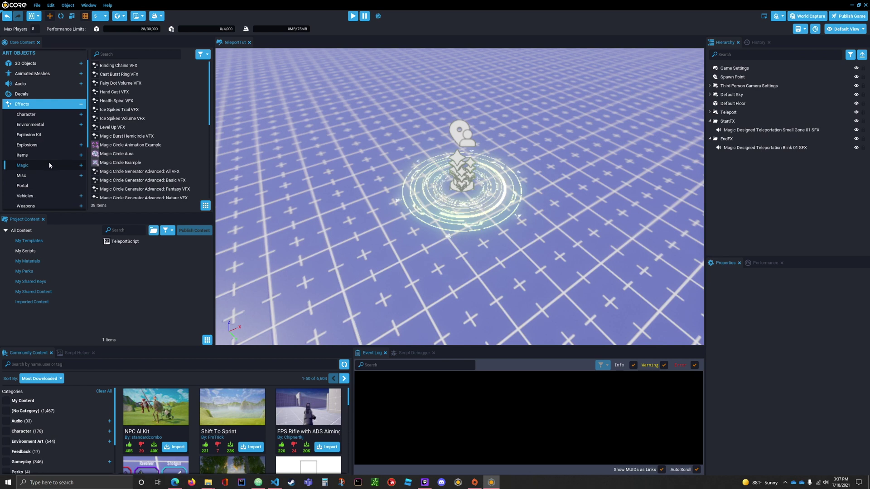
pyautogui.click(137, 58)
pyautogui.write('beam')
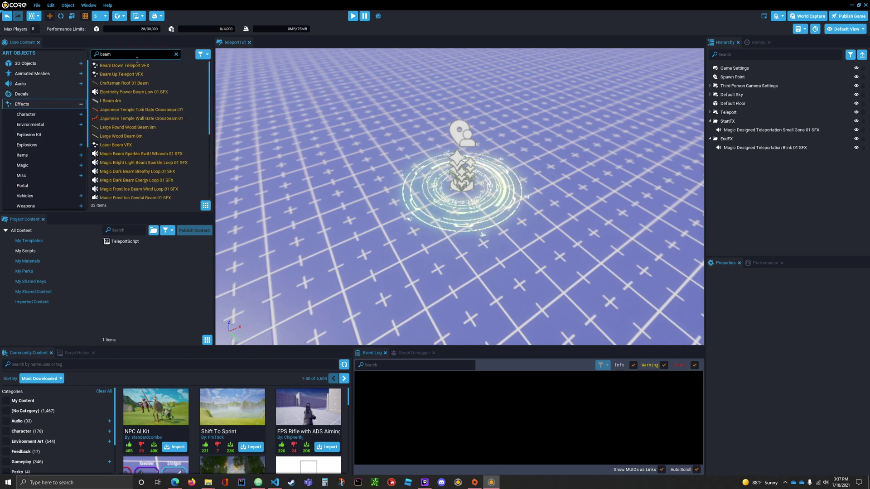
# - Add Beam Up Teleport VFX to StartFX and Beam Down Teleport VFX to EndFX, and collapse both folders
pyautogui.moveTo(127, 74); pyautogui.dragTo(729, 134)
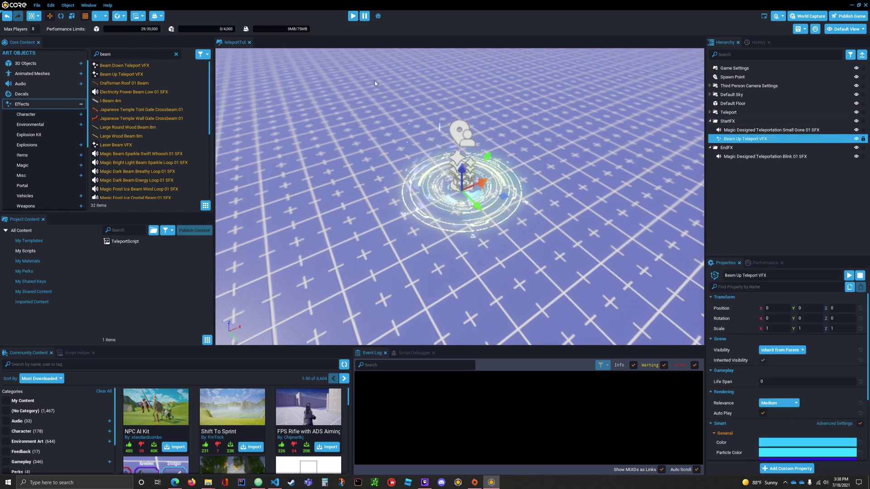
pyautogui.moveTo(127, 68); pyautogui.dragTo(754, 164)
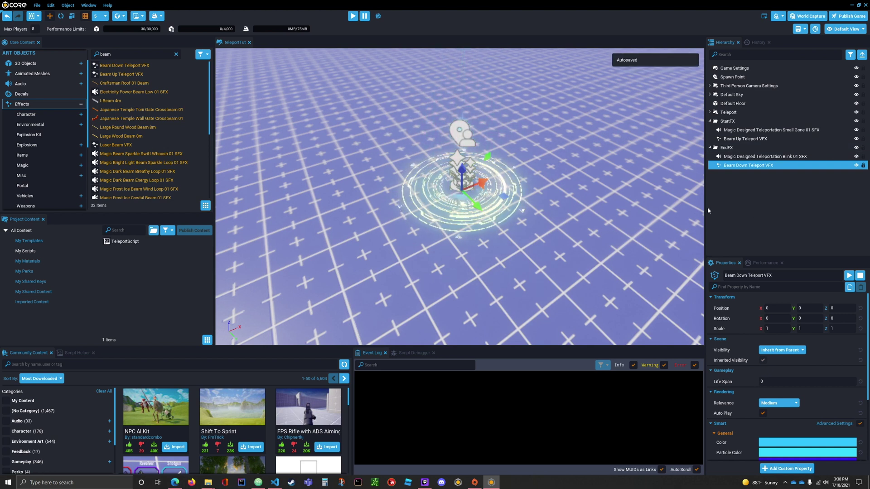
pyautogui.click(709, 147)
pyautogui.click(710, 121)
pyautogui.click(762, 193)
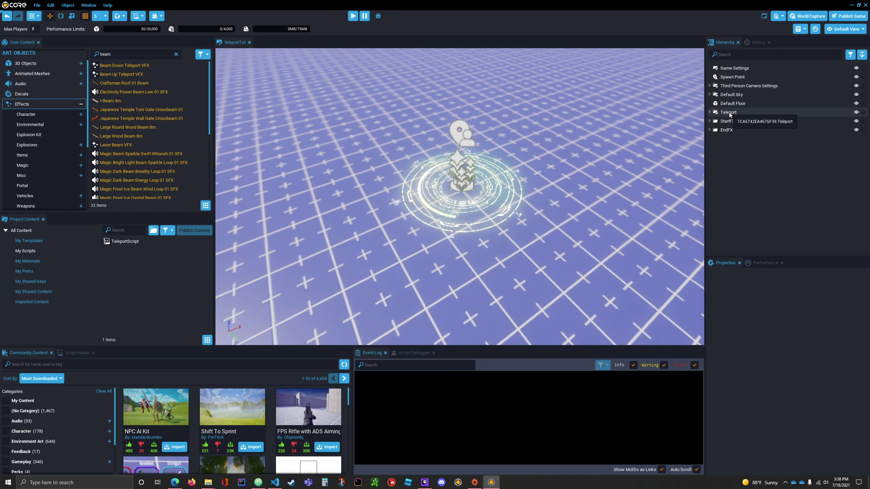
# - Enable networking on the Teleport group, agreeing to deinstance its non-networked templates
pyautogui.click(709, 113)
pyautogui.click(709, 112)
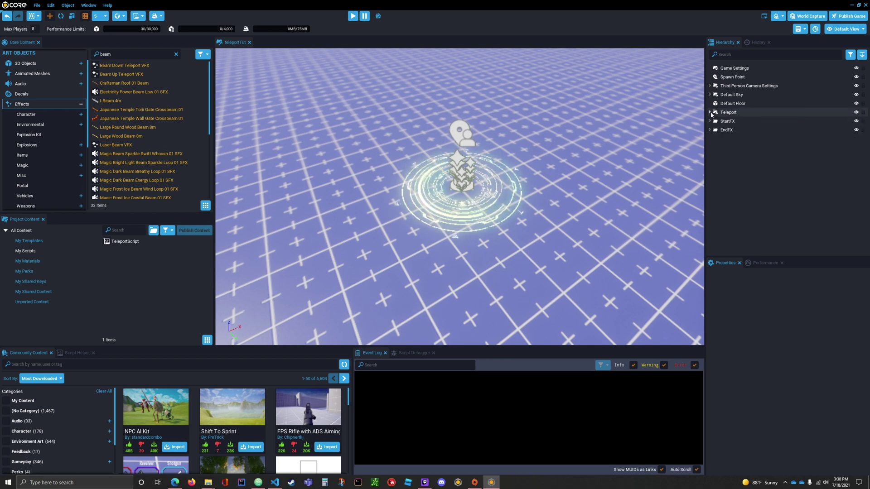
pyautogui.rightClick(730, 112)
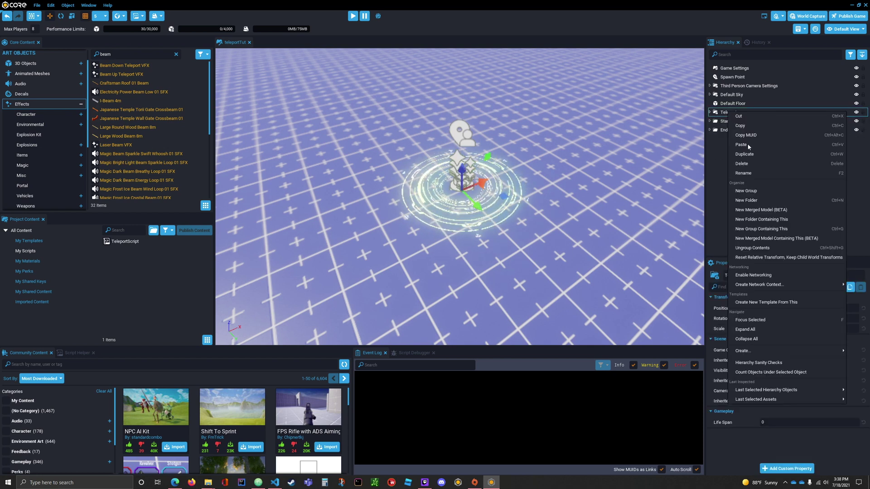
pyautogui.click(753, 275)
pyautogui.click(384, 251)
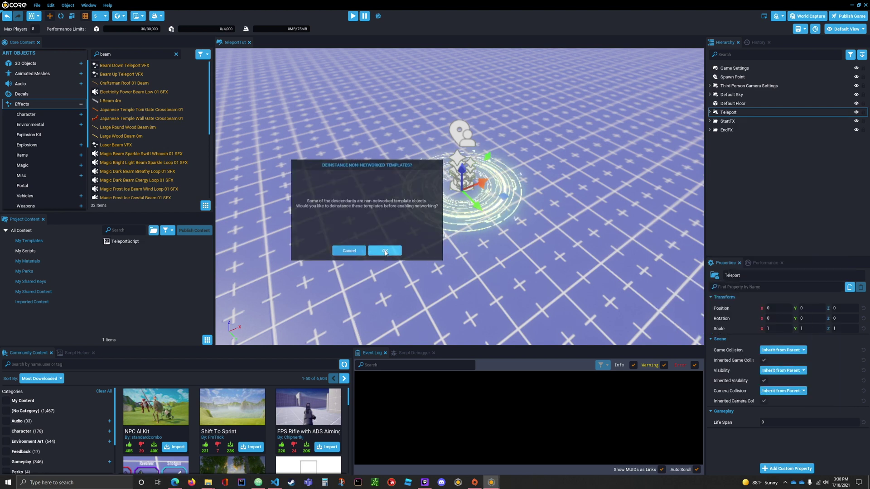
pyautogui.click(385, 251)
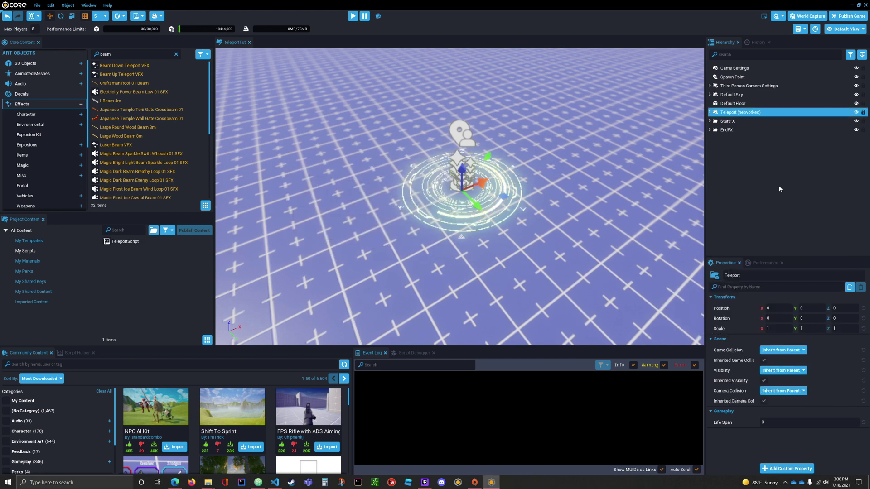
# - Wrap the StartFX folder in a new client context and clear the selection
pyautogui.rightClick(728, 122)
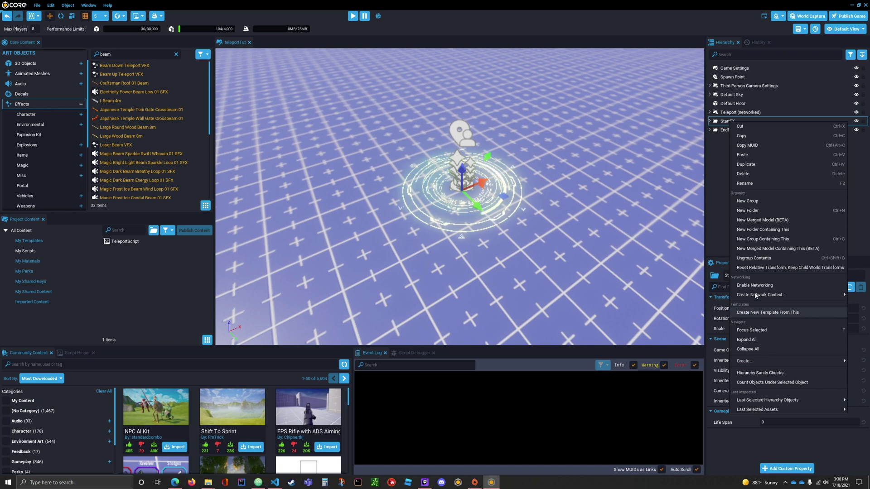
pyautogui.moveTo(765, 294)
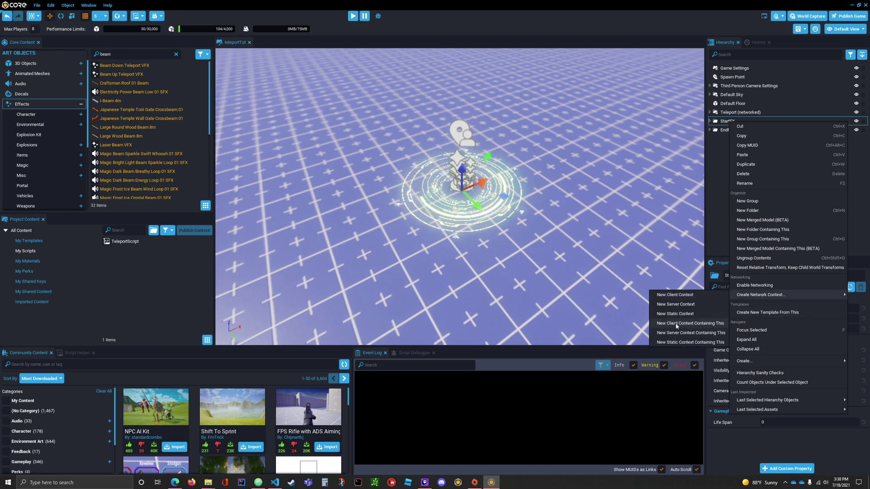
pyautogui.click(704, 326)
pyautogui.click(798, 216)
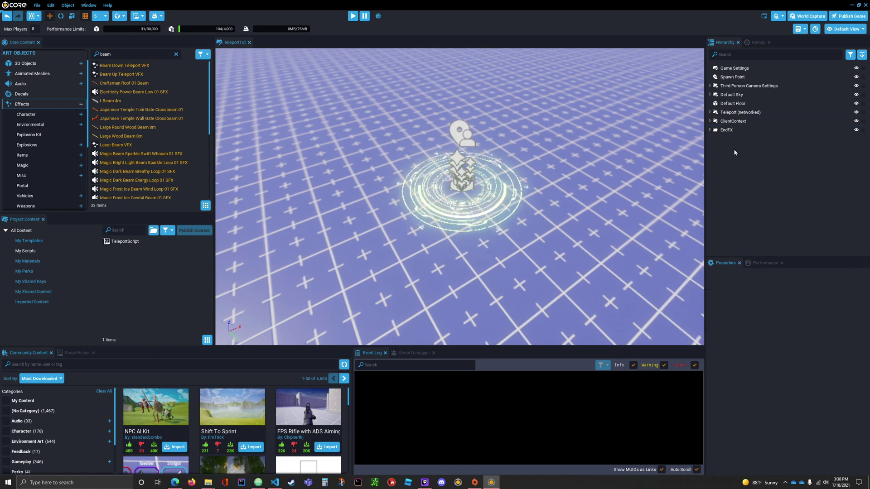
# - Wrap the EndFX folder in a new client context of its own and clear the selection
pyautogui.click(726, 130)
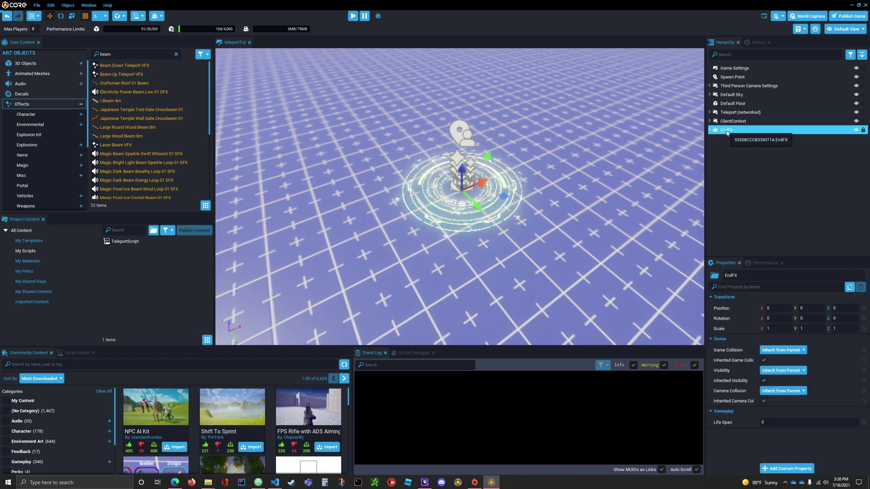
pyautogui.rightClick(726, 132)
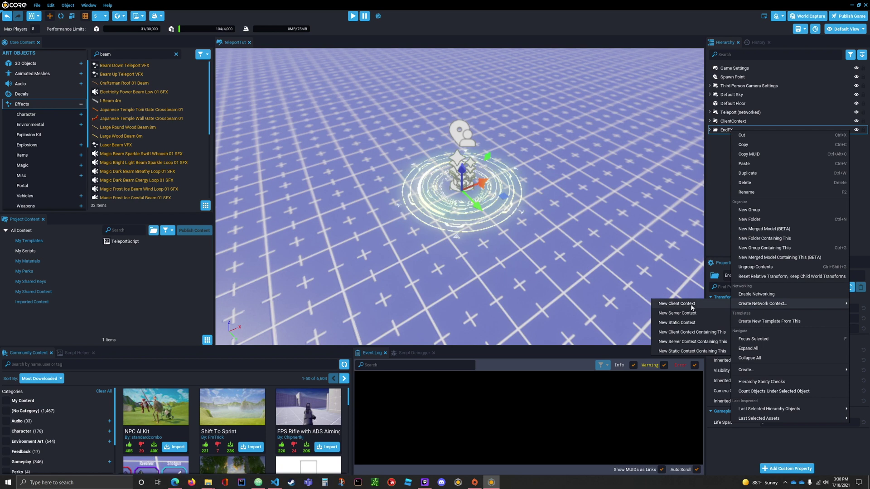
pyautogui.click(699, 336)
pyautogui.click(797, 213)
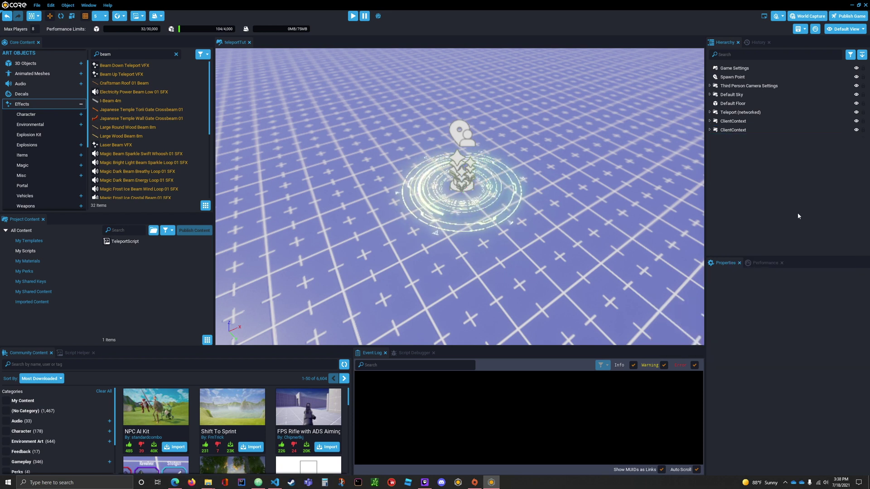
# - Enable networking on the client context that contains StartFX, accepting the confirmation
pyautogui.rightClick(731, 121)
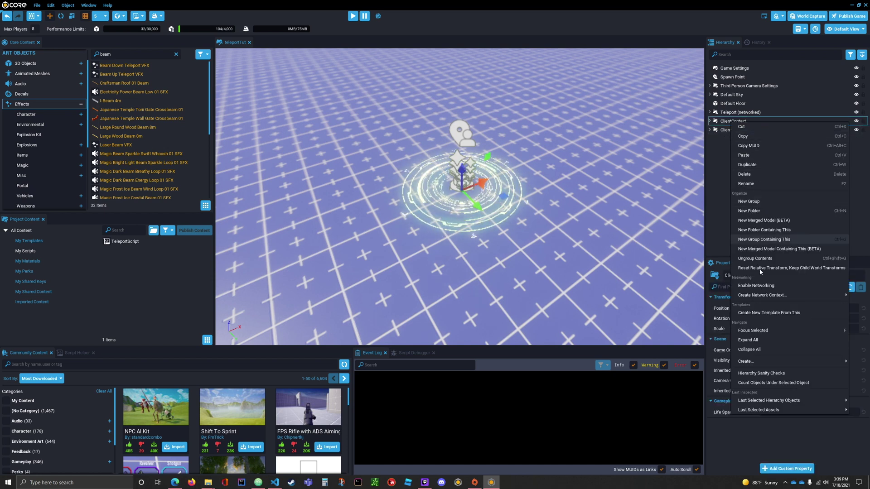
pyautogui.click(756, 285)
pyautogui.press('Return')
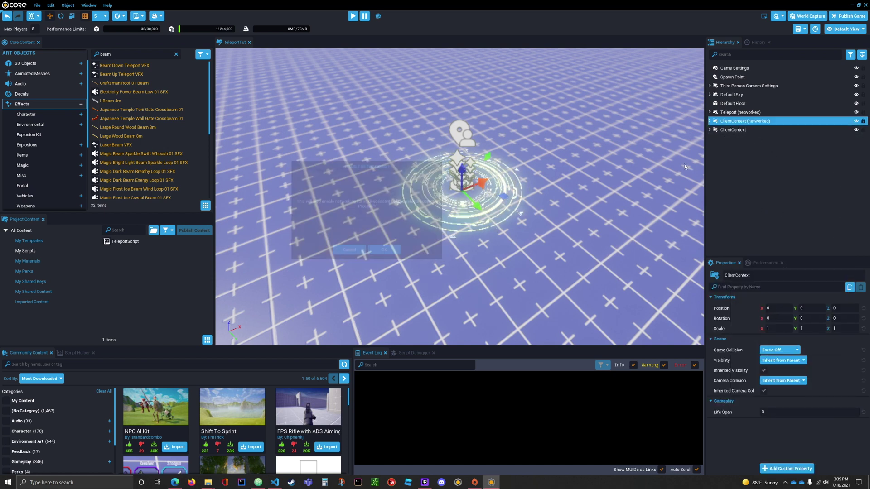
# - Enable networking on the client context that contains EndFX, accept the confirmation, and clear the selection
pyautogui.rightClick(738, 130)
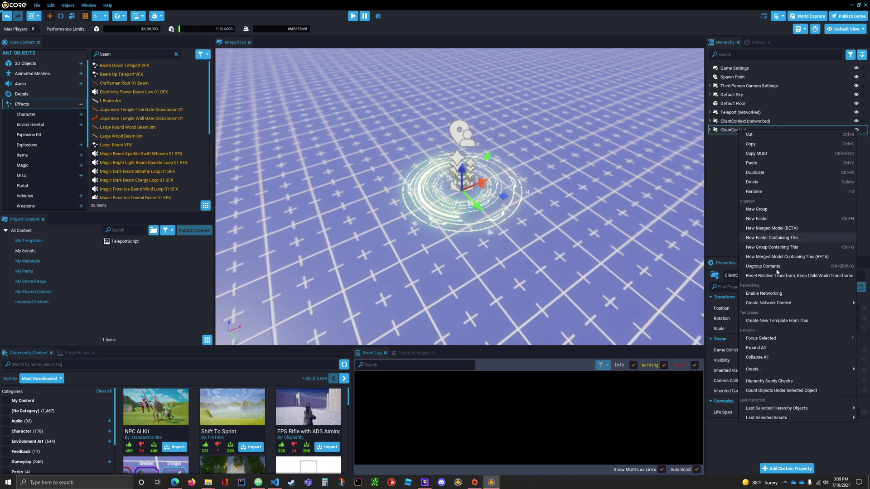
pyautogui.click(764, 293)
pyautogui.press('Return')
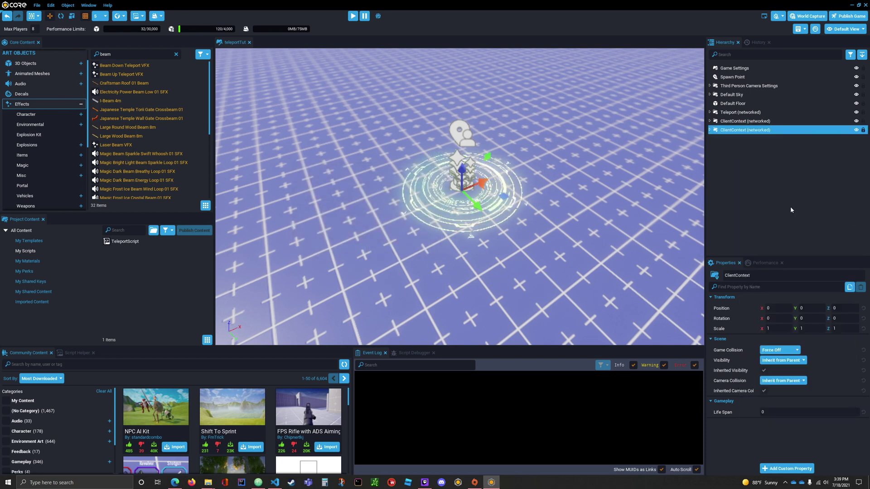
pyautogui.click(806, 218)
# - Check which client context holds the StartFX folder and rename that context as StartClientContext
pyautogui.click(709, 122)
pyautogui.click(709, 121)
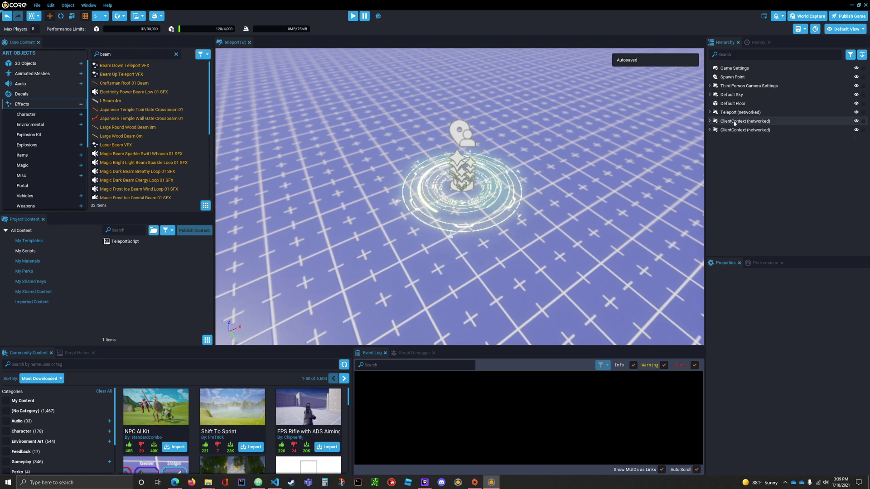
pyautogui.click(742, 122)
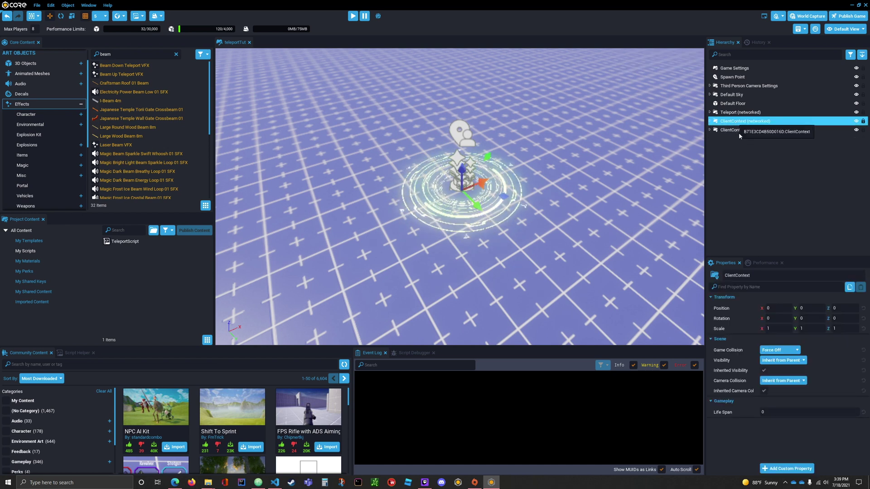
pyautogui.click(760, 276)
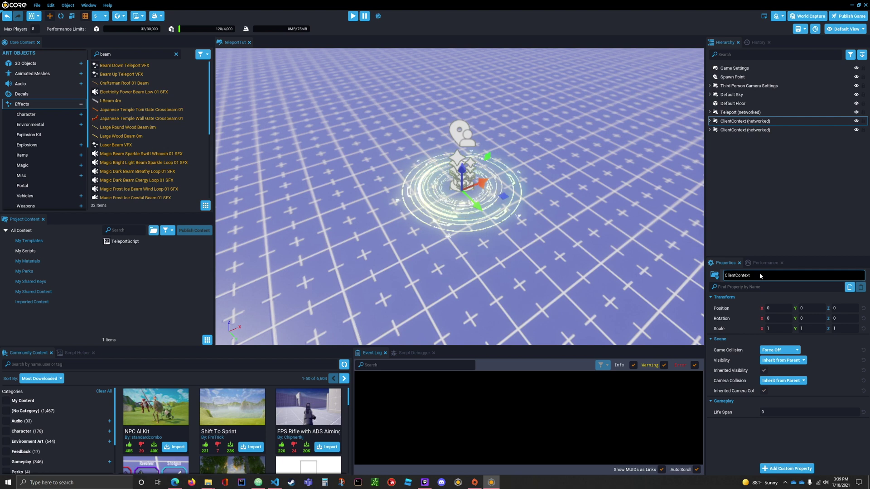
pyautogui.click(709, 121)
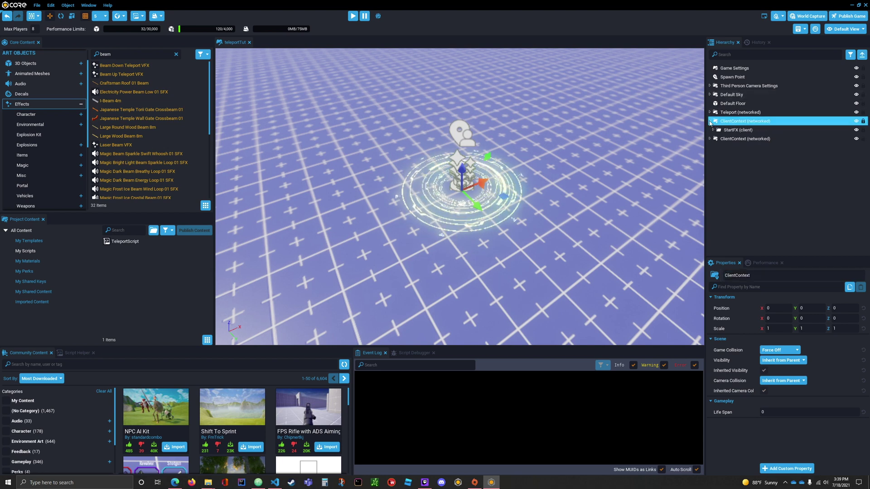
pyautogui.click(709, 121)
pyautogui.click(761, 275)
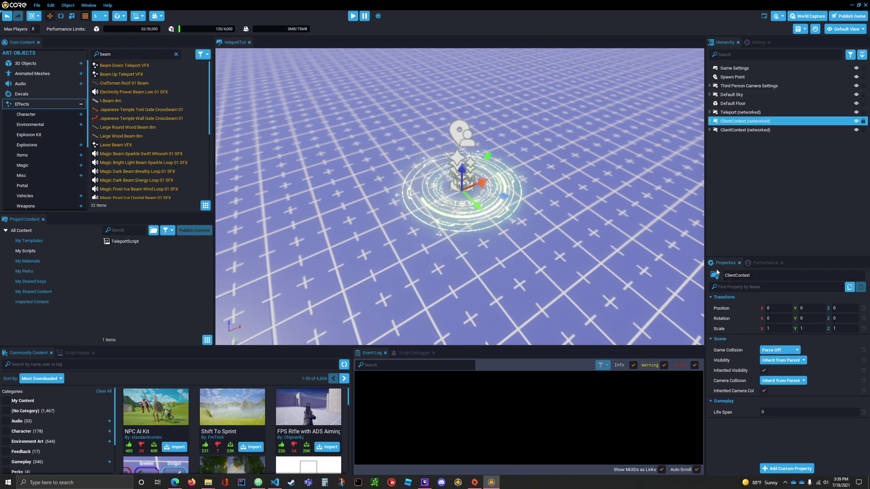
pyautogui.click(729, 276)
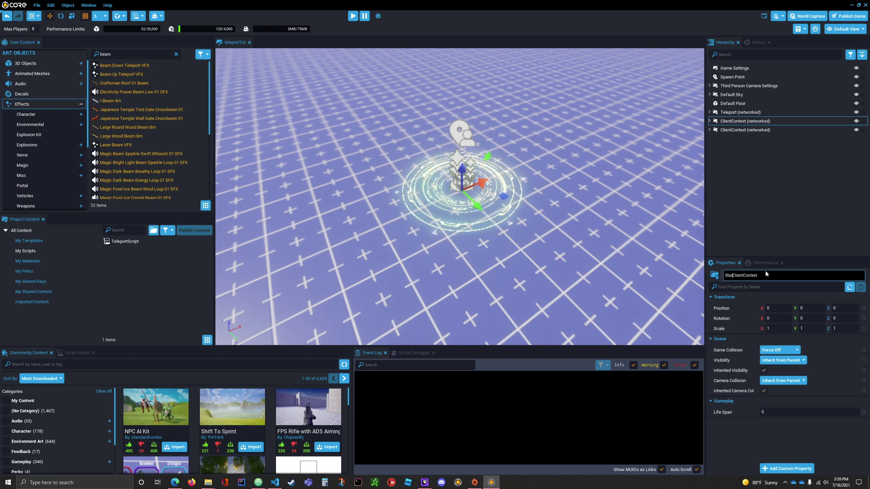
pyautogui.write('Start')
pyautogui.click(785, 201)
# - Rename the other client context, the one holding the EndFX folder, as EndClientContext
pyautogui.click(745, 130)
pyautogui.click(730, 276)
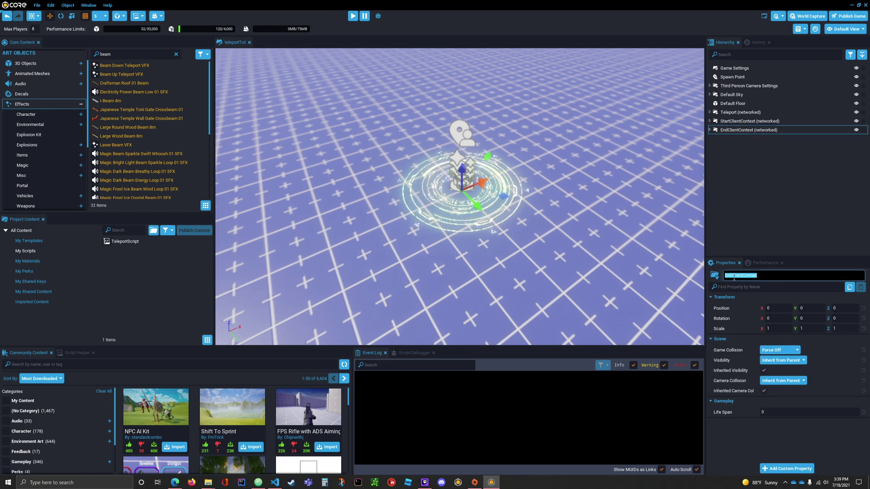
pyautogui.click(747, 159)
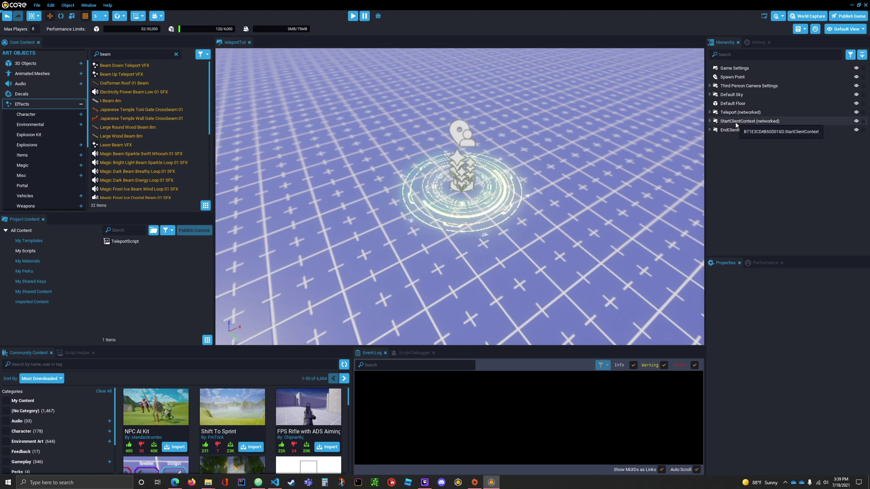
# - Create a new template from StartClientContext, keeping the suggested name StartClientContext
pyautogui.rightClick(735, 122)
pyautogui.click(732, 144)
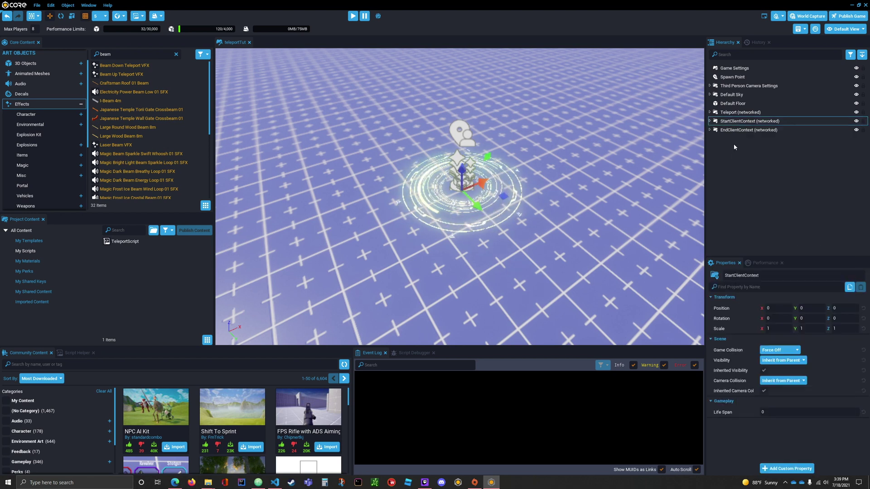
pyautogui.rightClick(733, 118)
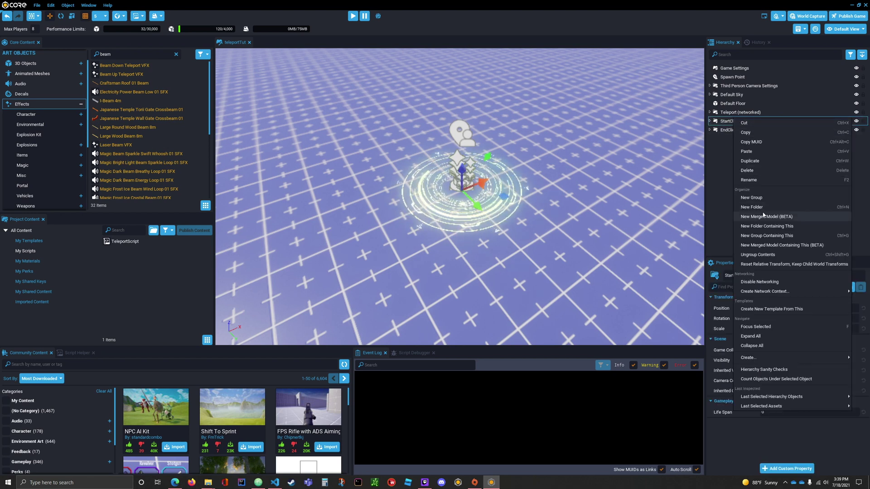
pyautogui.click(779, 309)
pyautogui.click(407, 239)
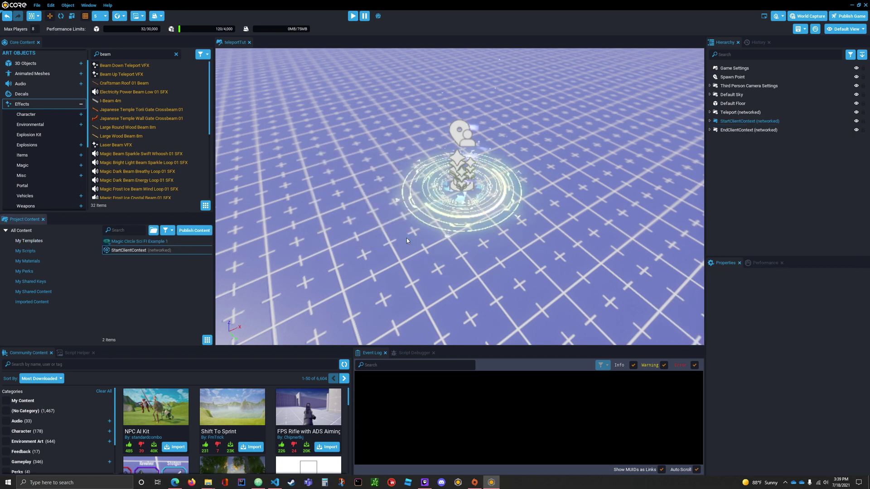
# - Create a new template from EndClientContext, keeping the suggested name EndClientContext
pyautogui.click(746, 130)
pyautogui.rightClick(746, 131)
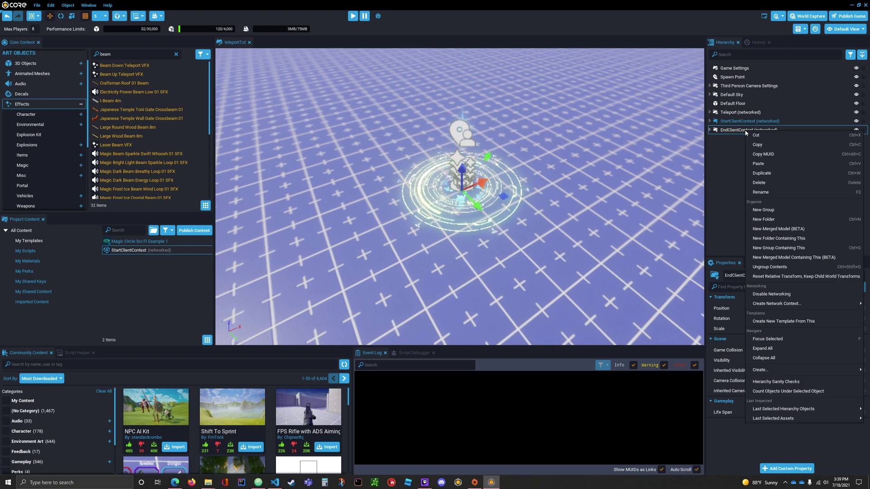
pyautogui.click(772, 321)
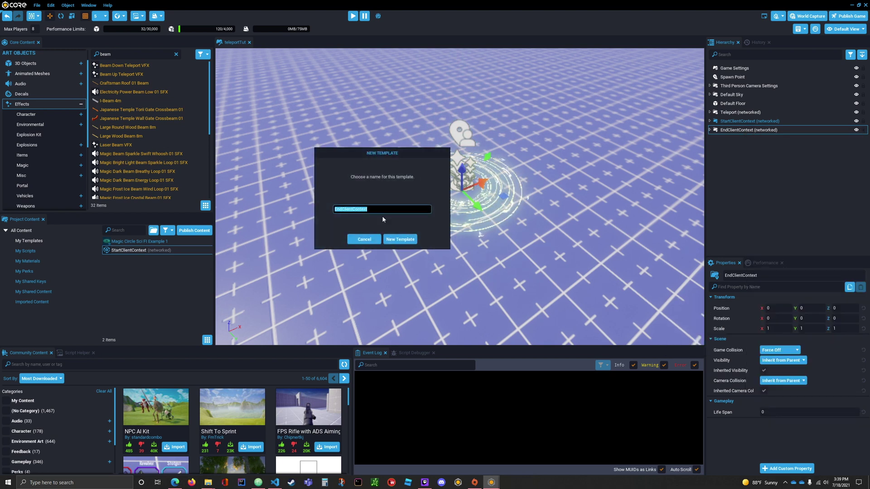
pyautogui.click(401, 240)
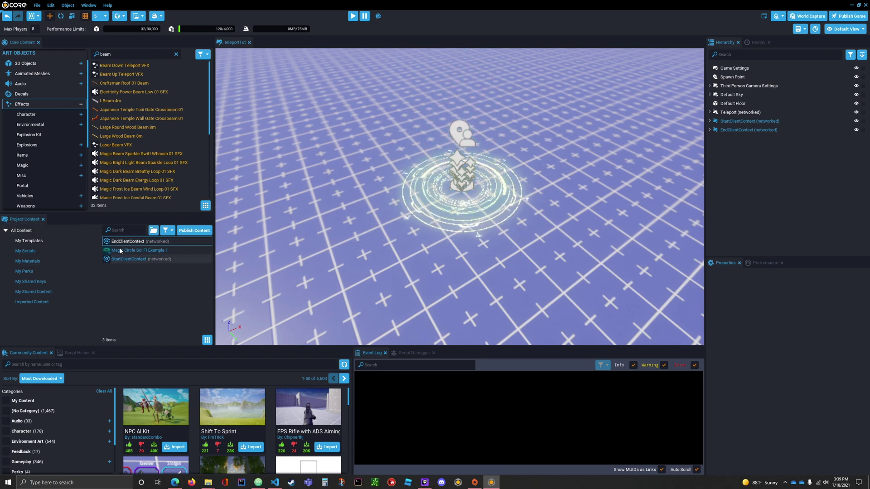
# - Delete the StartClientContext and EndClientContext instances from the hierarchy, keeping their templates in the project content
pyautogui.rightClick(752, 122)
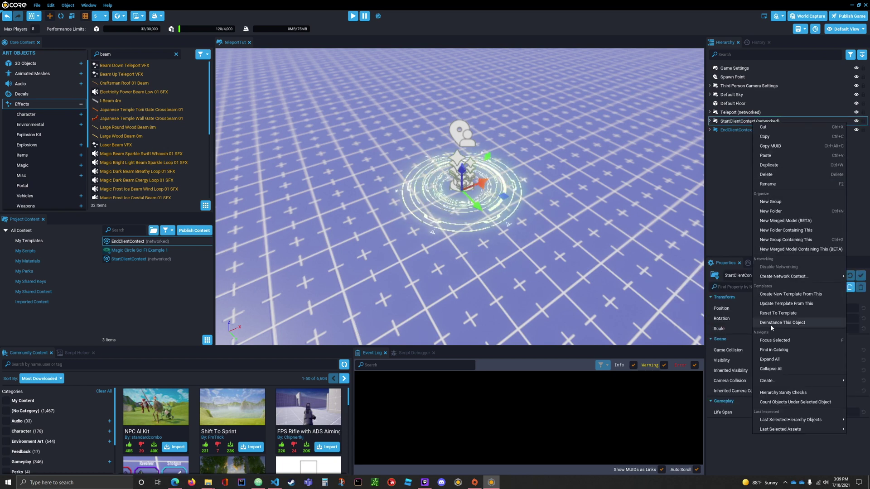
pyautogui.click(772, 176)
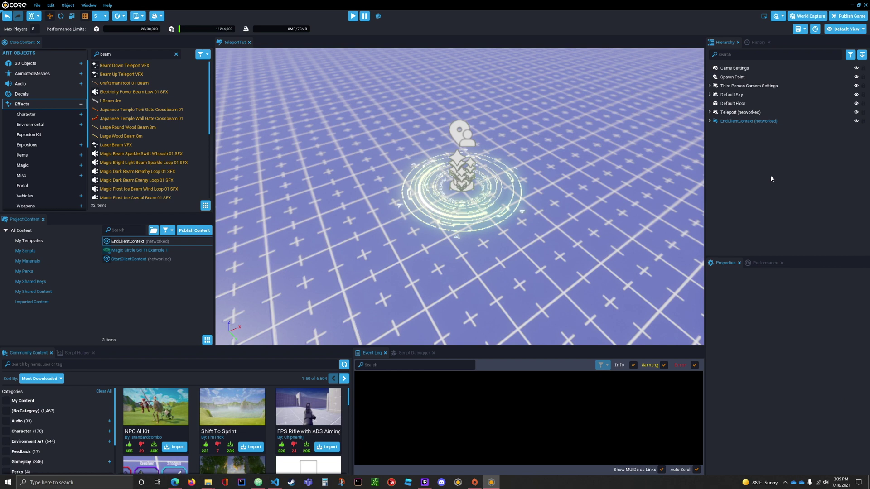
pyautogui.rightClick(741, 120)
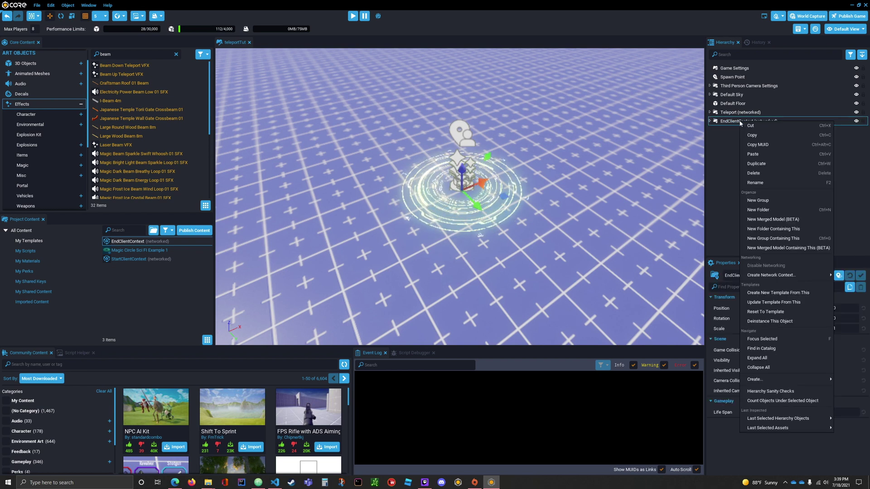
pyautogui.click(756, 176)
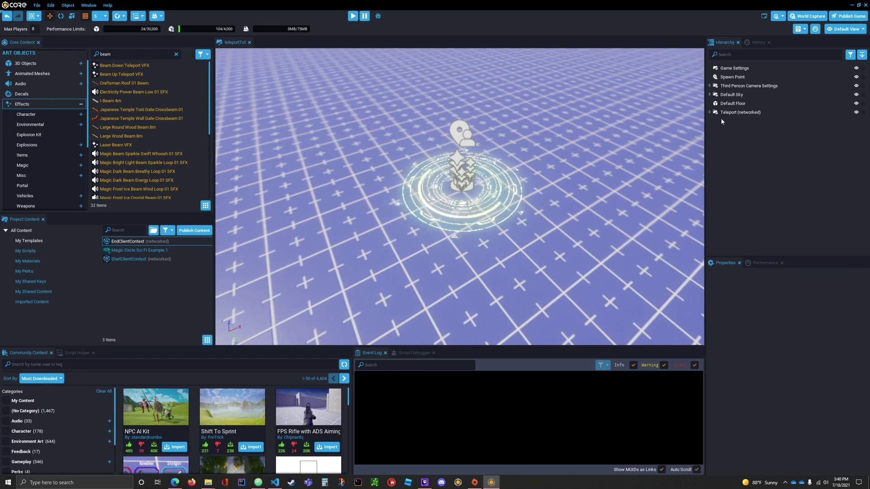
# - Add a custom Asset Reference property named StartFX to the TeleportScript under the Teleport group's Trigger
pyautogui.click(710, 113)
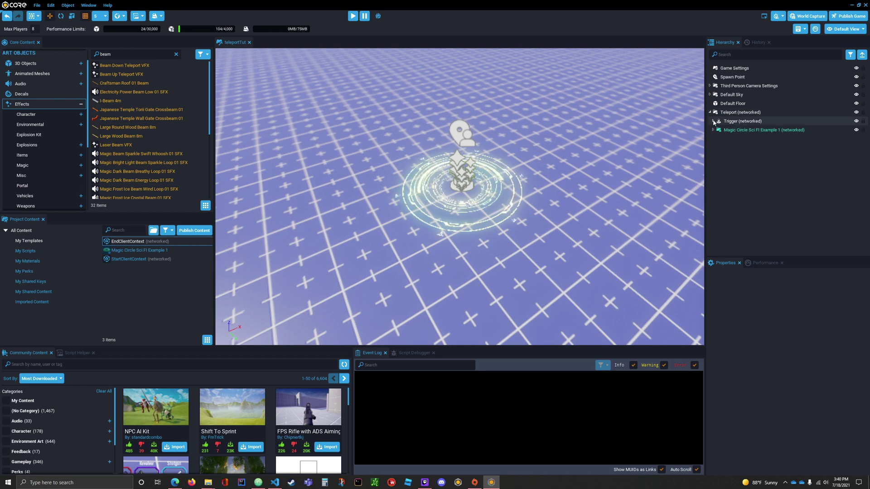
pyautogui.click(712, 122)
pyautogui.click(755, 131)
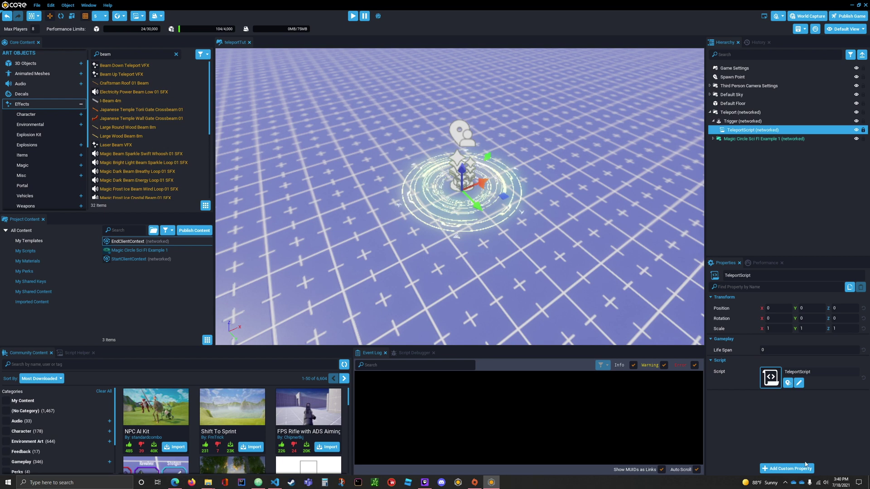
pyautogui.click(777, 468)
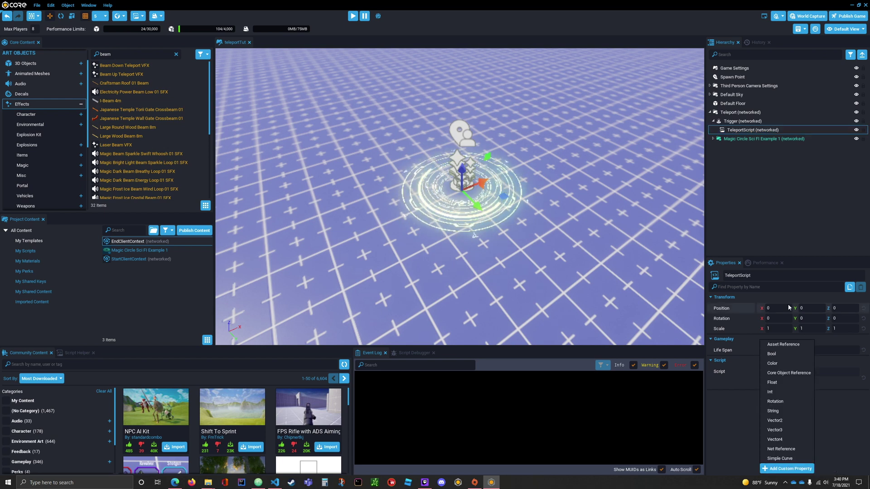
pyautogui.click(789, 344)
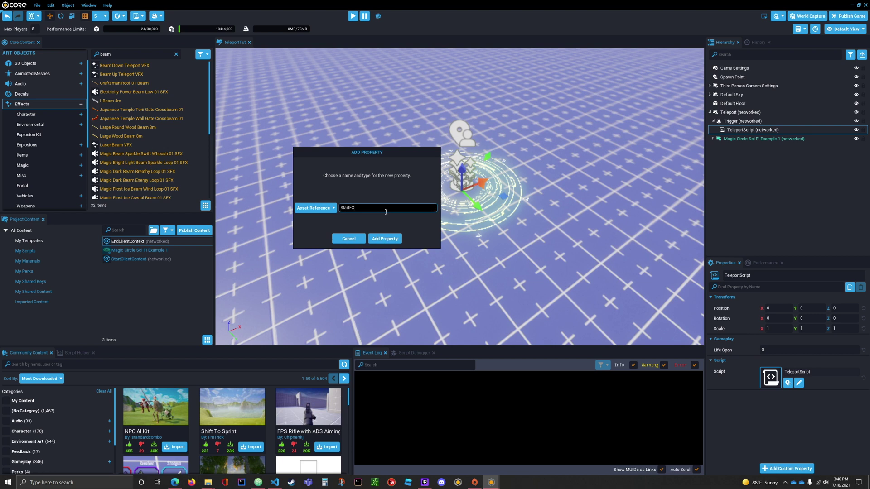
pyautogui.click(384, 239)
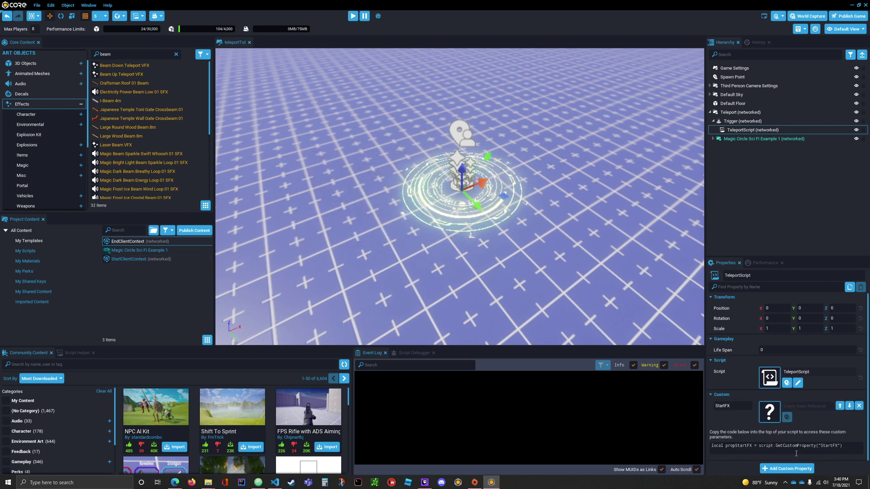
# - Add a second custom Asset Reference property named EndFX to the TeleportScript
pyautogui.click(788, 472)
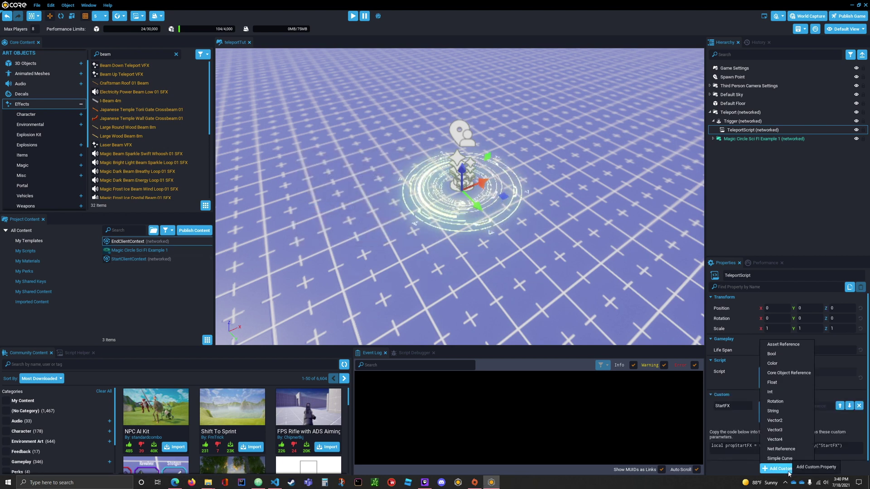
pyautogui.click(795, 344)
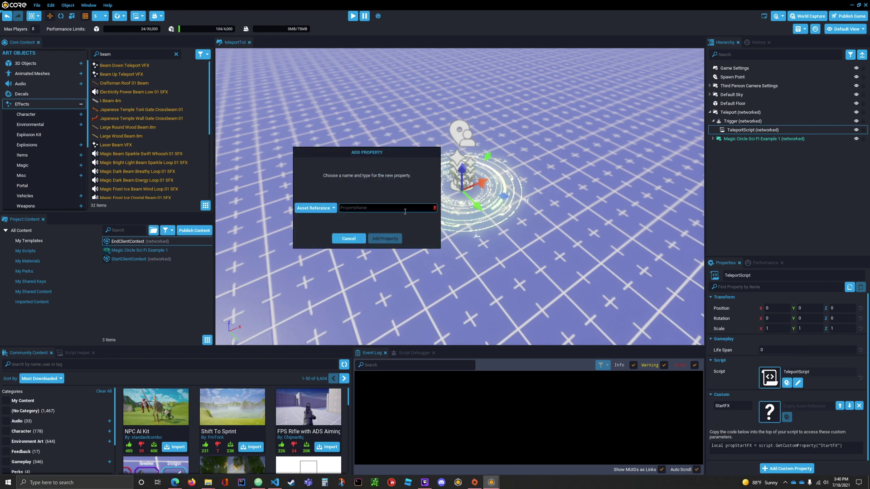
pyautogui.write('EndFX')
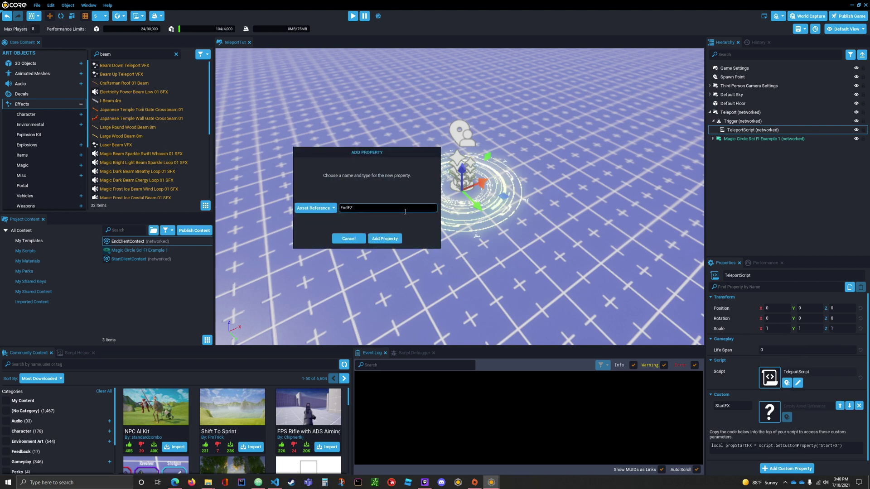
pyautogui.press('Return')
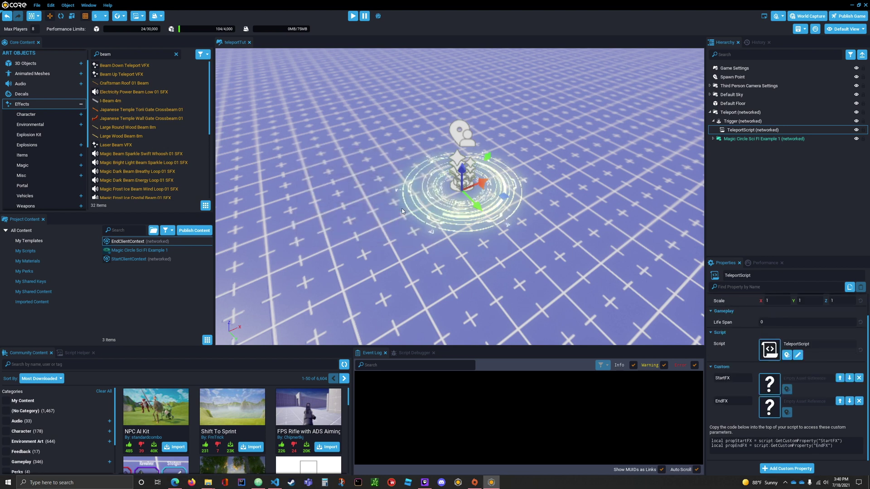
# - Focus on the Teleport group's Trigger and change its shape to Sphere
pyautogui.doubleClick(743, 121)
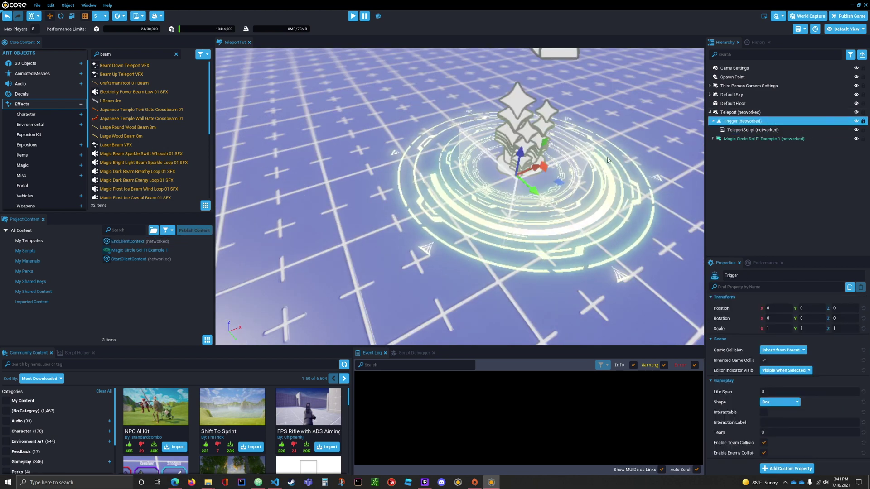
pyautogui.scroll(-2, 562, 147)
pyautogui.moveTo(581, 227); pyautogui.dragTo(591, 214, button='right')
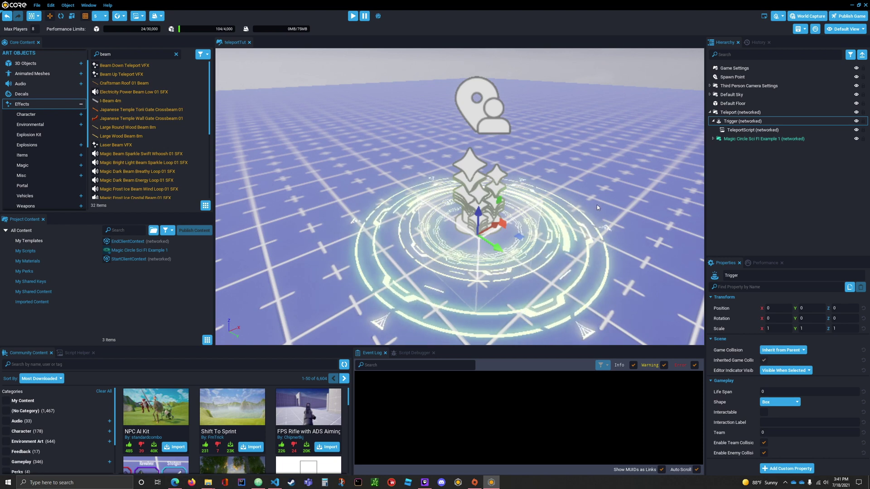
pyautogui.press('v')
pyautogui.press('v')
pyautogui.press('v')
pyautogui.press('v')
pyautogui.press('v')
pyautogui.press('v')
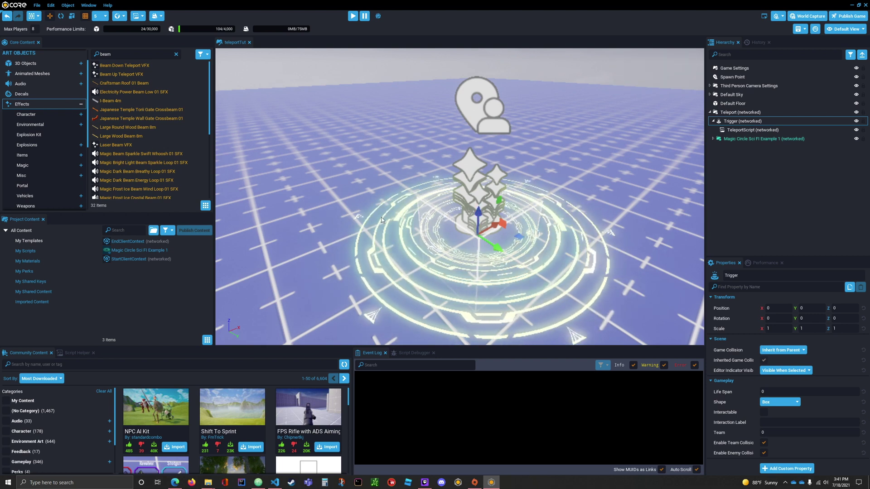
pyautogui.click(773, 401)
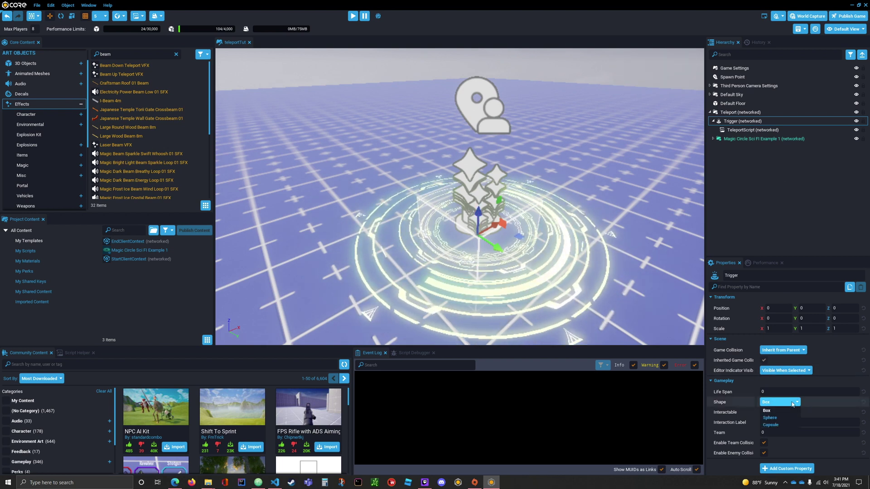
pyautogui.click(776, 417)
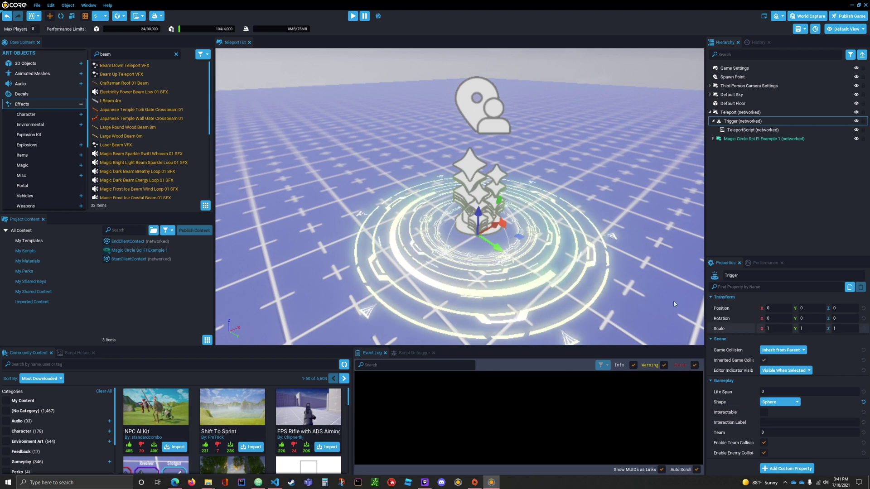
# - Scale the Teleport group's Trigger up uniformly to 2.4 and save everything in the project
pyautogui.click(72, 16)
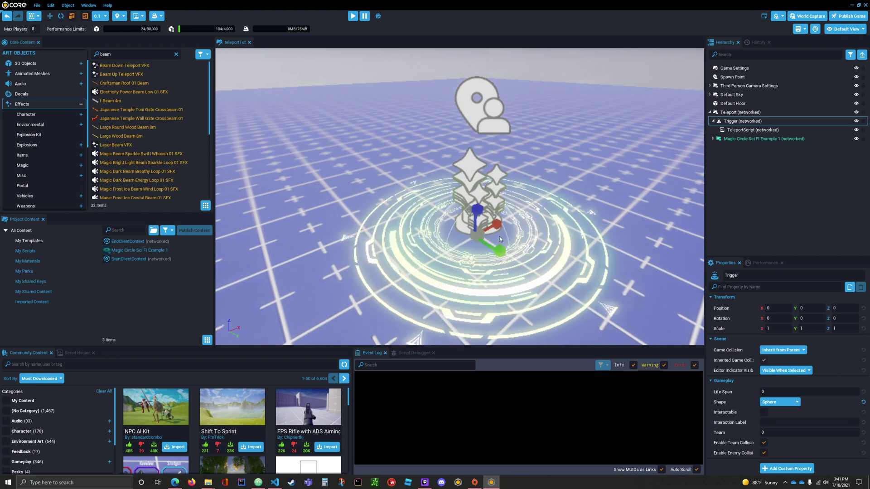
pyautogui.moveTo(477, 236); pyautogui.dragTo(700, 311)
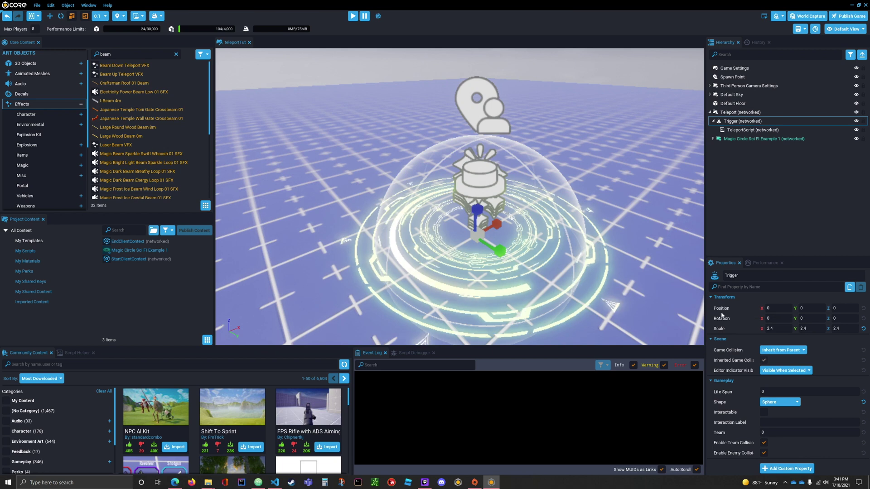
pyautogui.click(630, 214)
pyautogui.moveTo(634, 214); pyautogui.dragTo(634, 198, button='middle')
pyautogui.scroll(-5, 636, 196)
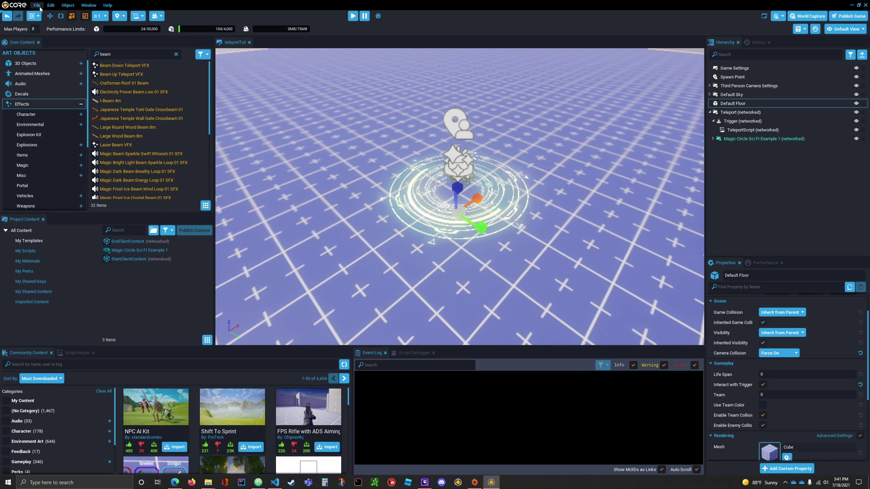
pyautogui.click(37, 5)
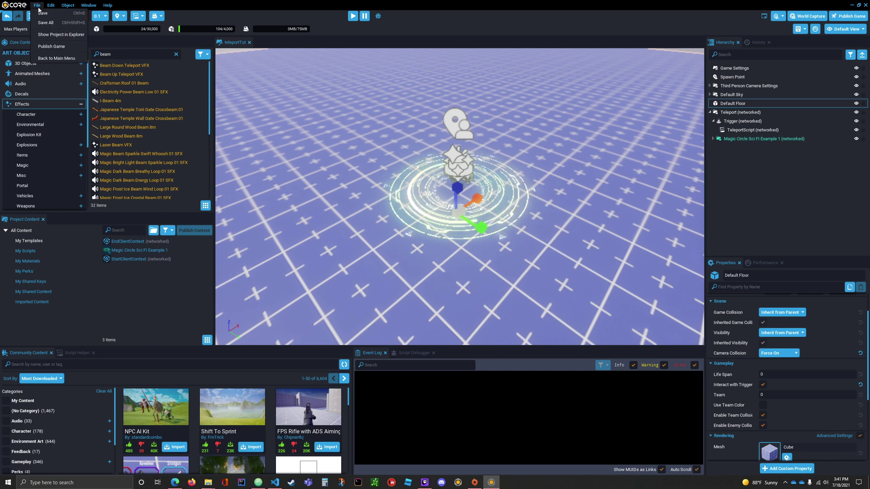
pyautogui.click(47, 22)
# - Preview the game, move the character around beside the magic circle, and end the preview
pyautogui.press('=')
pyautogui.press('s')
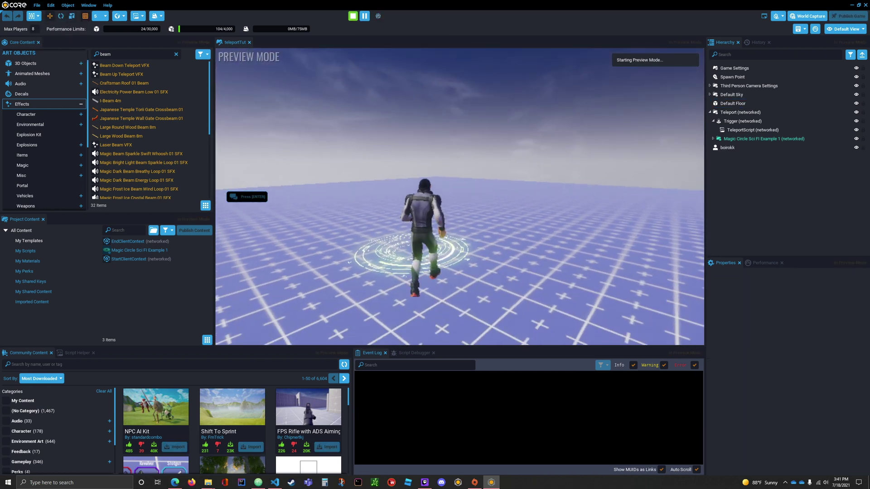
pyautogui.press('a')
pyautogui.press('w')
pyautogui.press('s')
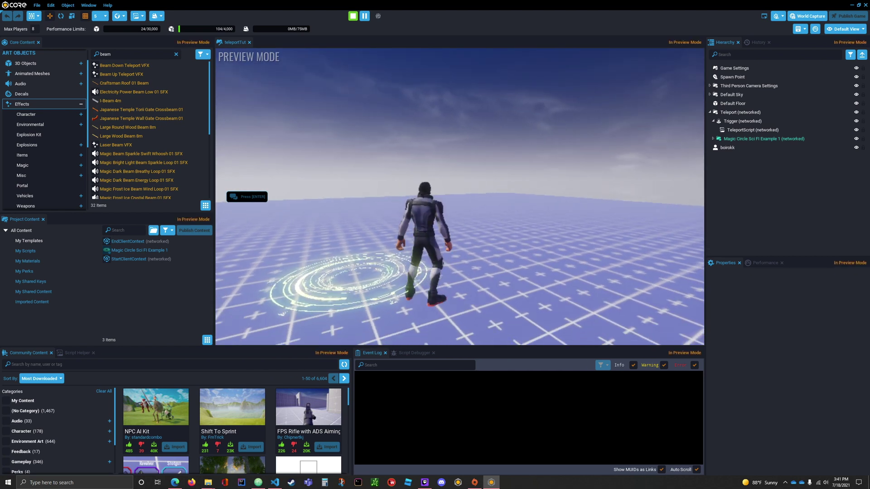
pyautogui.press('=')
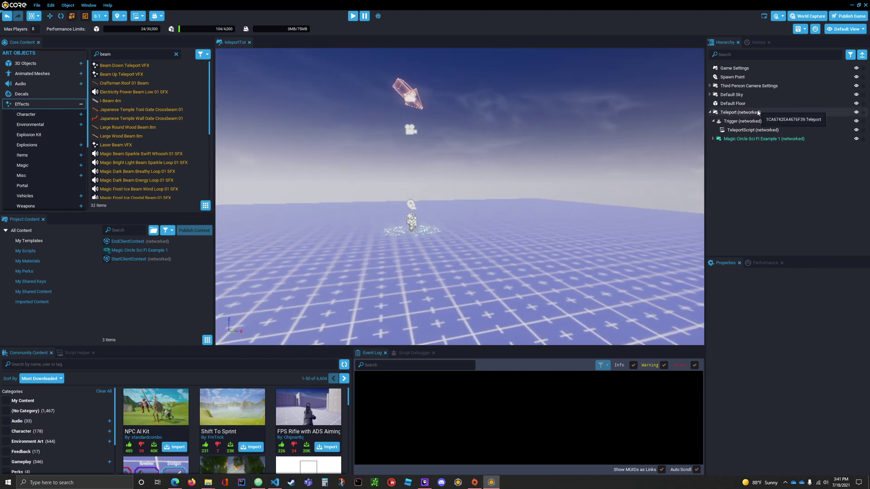
# - Move the Spawn Point along the X axis to 670, away from the magic circle
pyautogui.click(735, 78)
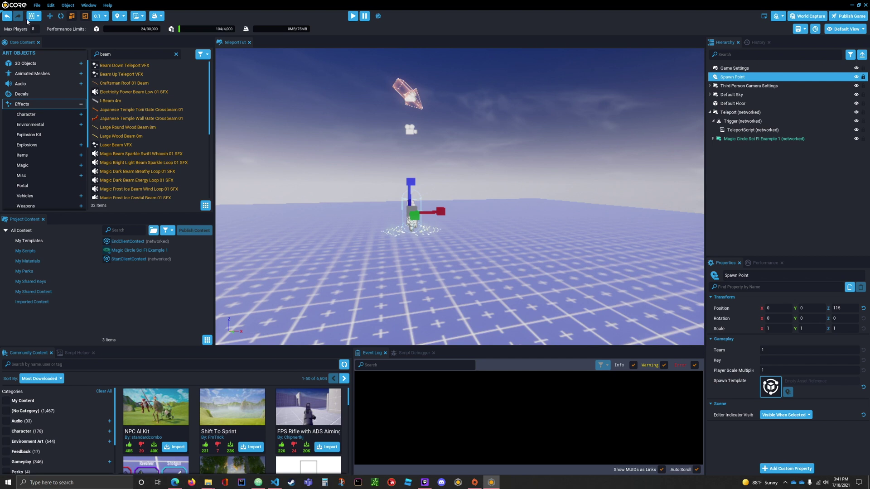
pyautogui.click(49, 16)
pyautogui.moveTo(437, 208); pyautogui.dragTo(563, 209)
pyautogui.scroll(4, 568, 293)
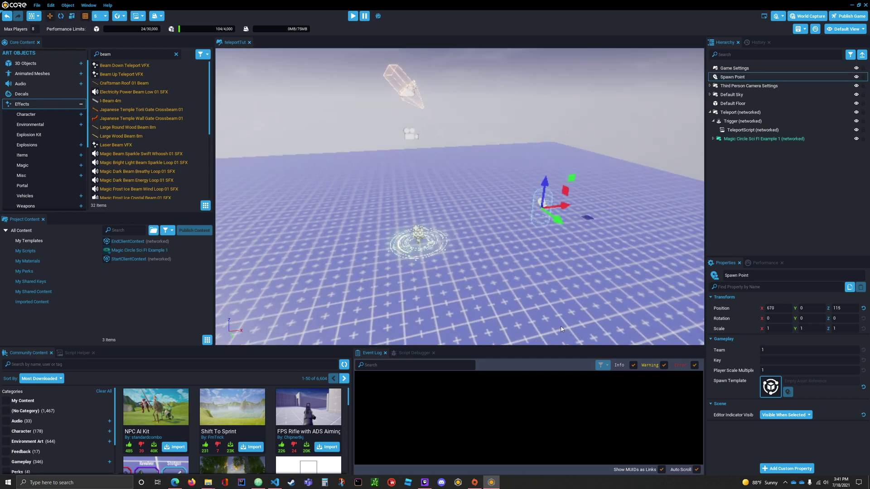
pyautogui.moveTo(560, 329); pyautogui.dragTo(564, 287, button='right')
pyautogui.moveTo(575, 254); pyautogui.dragTo(542, 267, button='right')
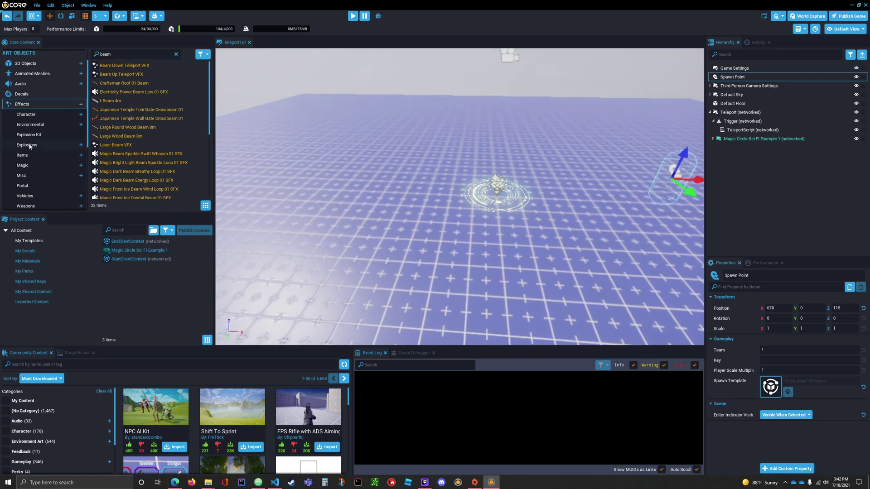
# - Clear the core content search and show the Basic Shapes of the 3D Objects as thumbnails
pyautogui.scroll(2, 32, 147)
pyautogui.click(177, 54)
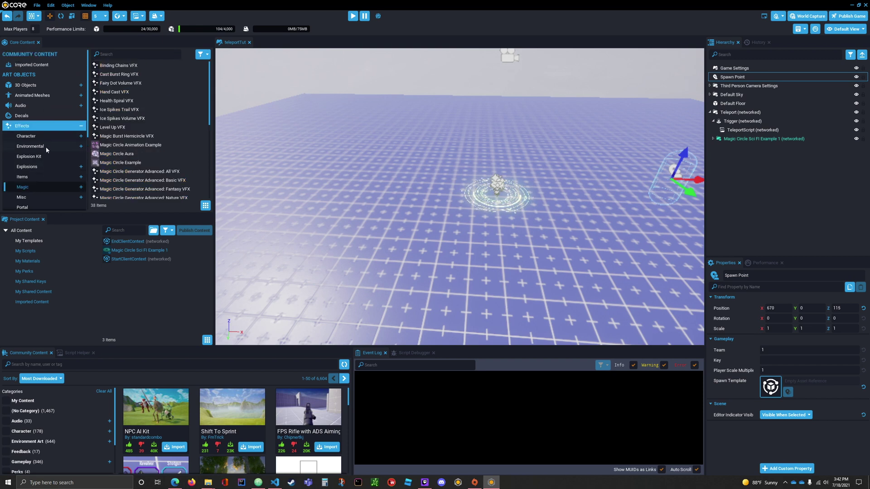
pyautogui.click(33, 86)
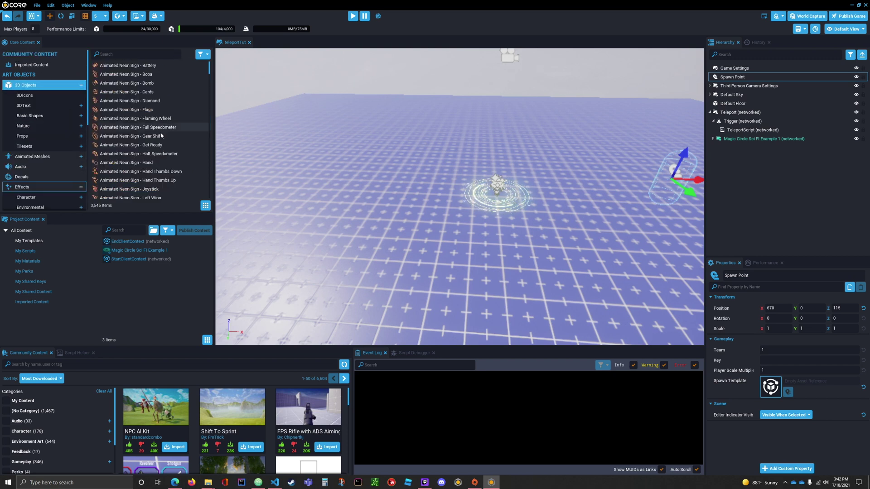
pyautogui.click(205, 207)
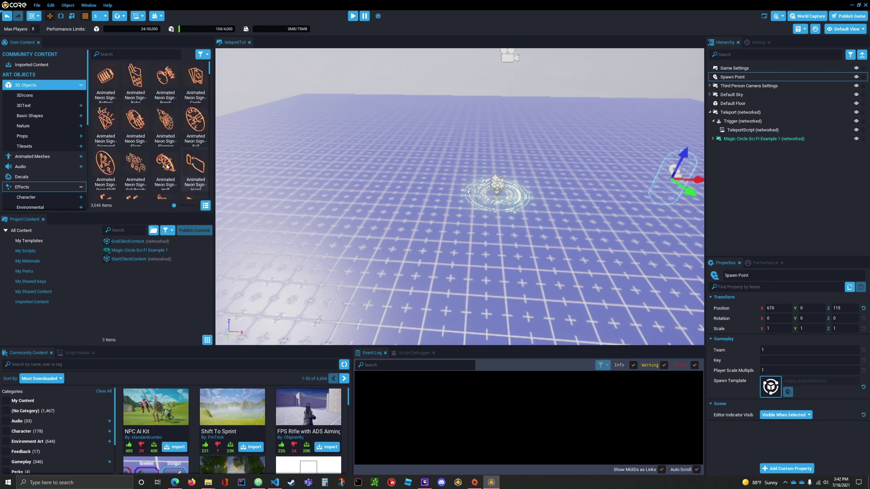
pyautogui.click(28, 116)
pyautogui.scroll(-3, 165, 161)
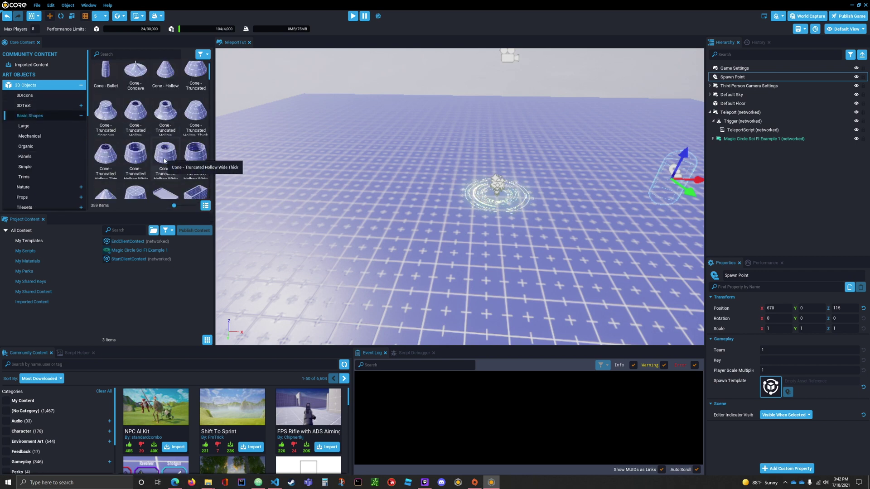
# - Place a Cube - Chamfered Large Polished on the floor away from the magic circle
pyautogui.scroll(-5, 166, 161)
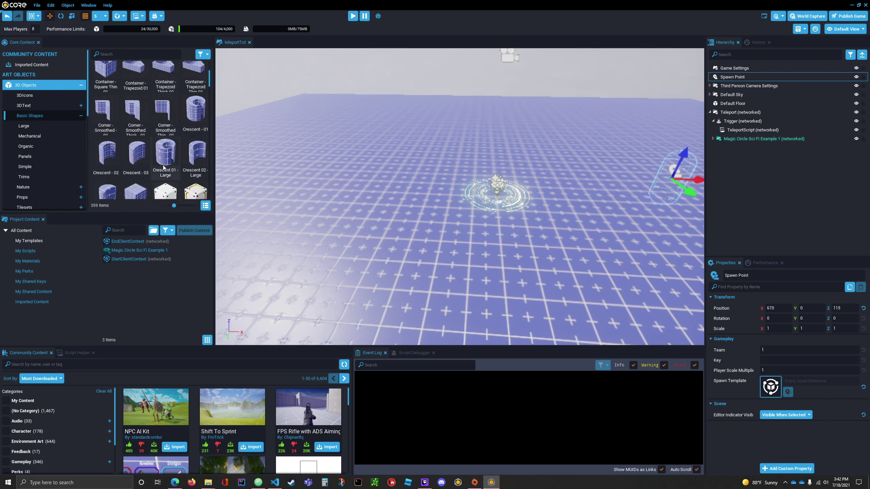
pyautogui.scroll(-3, 163, 168)
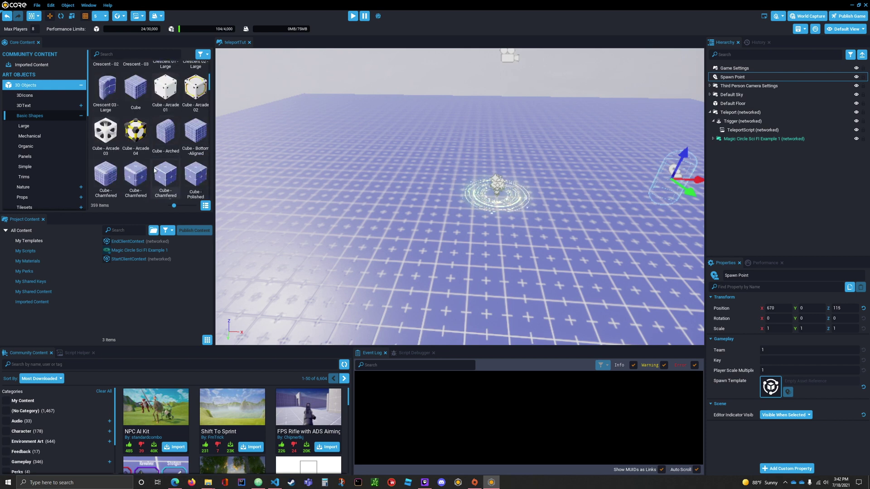
pyautogui.scroll(-1, 163, 167)
pyautogui.moveTo(165, 145); pyautogui.dragTo(372, 165)
pyautogui.hotkey('ctrl', 'z')
pyautogui.moveTo(411, 245); pyautogui.dragTo(381, 253, button='right')
pyautogui.press('w')
pyautogui.press('s')
pyautogui.press('d')
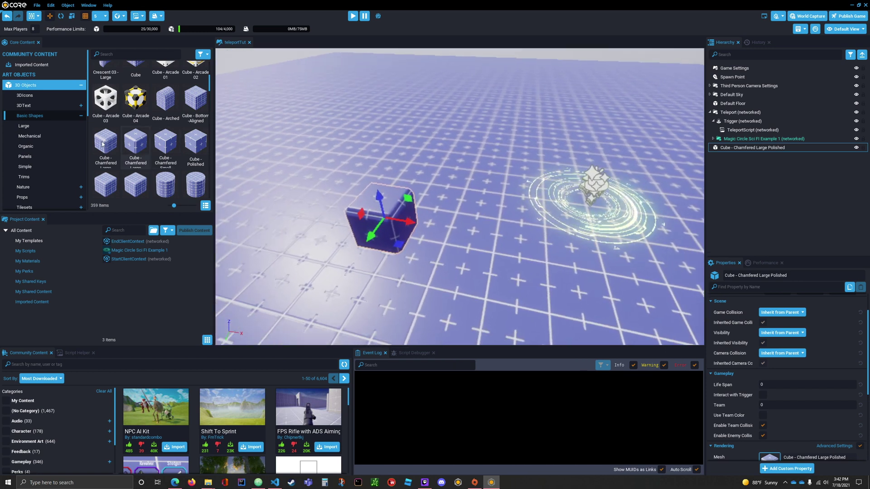
# - Find the Materials in the core content and apply a blue Car Paint material to the chamfered cube
pyautogui.click(81, 85)
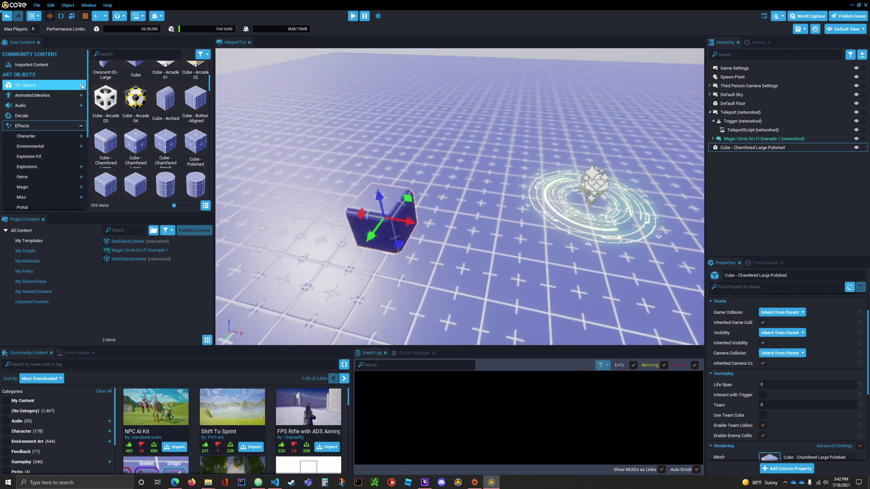
pyautogui.scroll(-2, 43, 155)
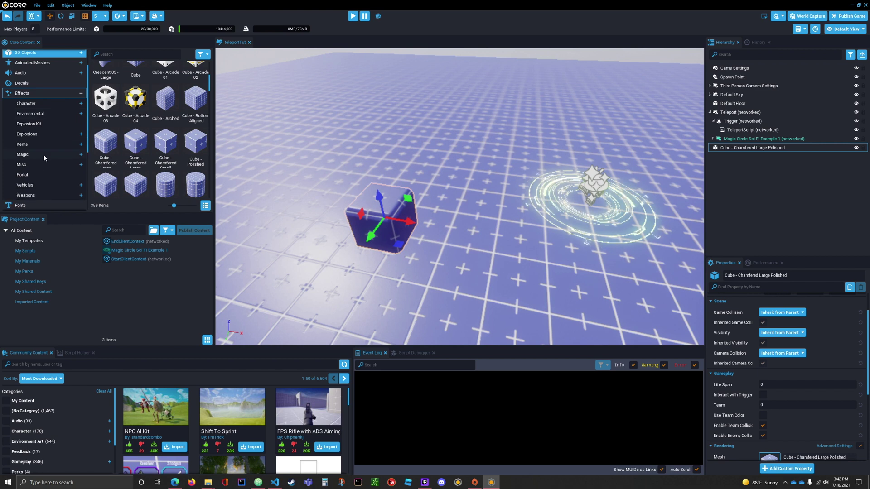
pyautogui.click(54, 93)
pyautogui.click(82, 94)
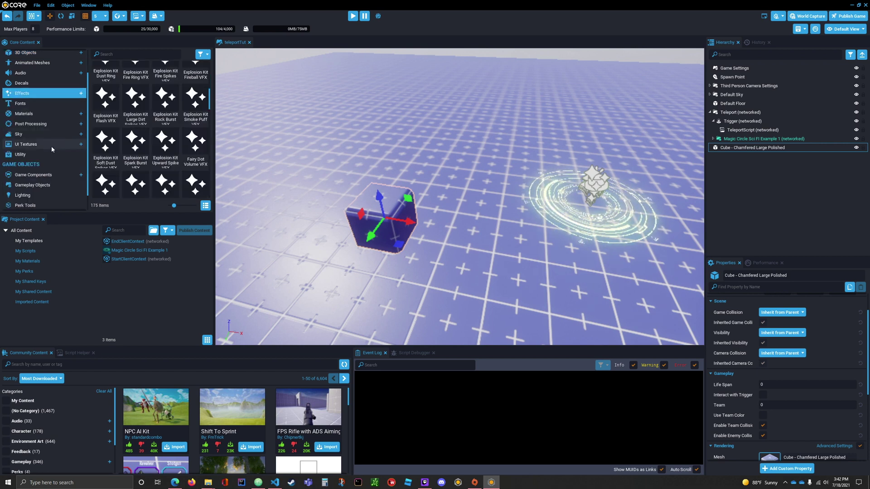
pyautogui.scroll(2, 49, 145)
pyautogui.click(47, 136)
pyautogui.moveTo(181, 183)
pyautogui.mouseDown()
pyautogui.moveTo(194, 137)
pyautogui.moveTo(185, 180)
pyautogui.moveTo(383, 226)
pyautogui.moveTo(396, 204)
pyautogui.mouseUp()
pyautogui.scroll(-4, 443, 229)
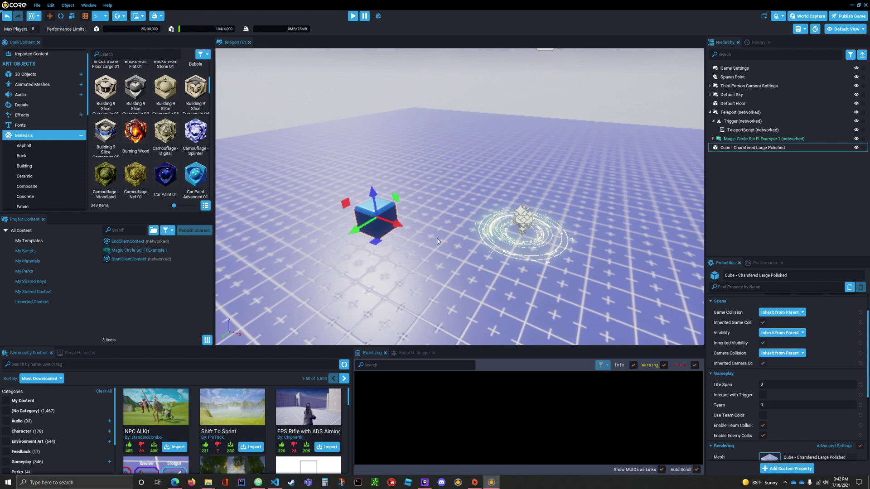
# - Rename the chamfered cube as FinalPosition in the hierarchy
pyautogui.click(436, 253)
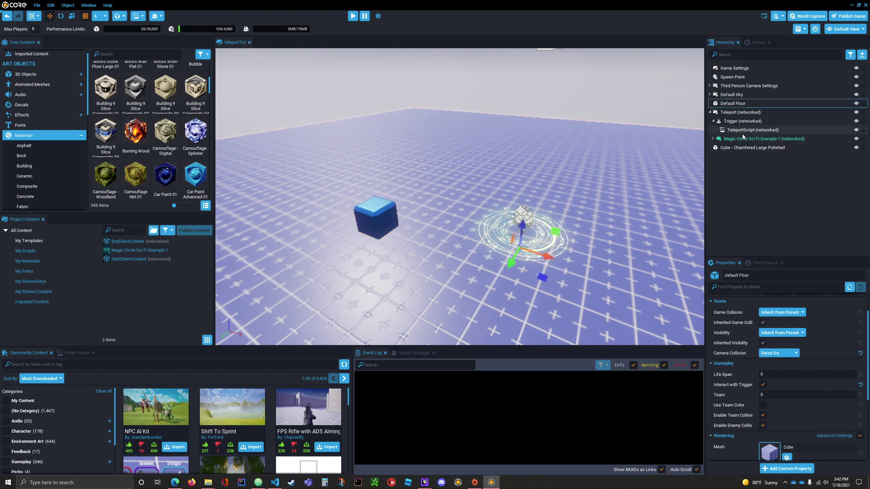
pyautogui.click(378, 214)
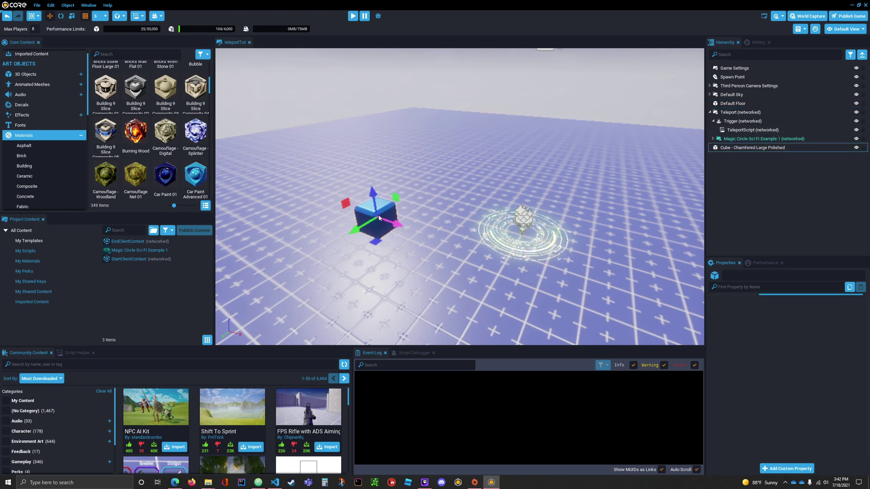
pyautogui.click(752, 149)
pyautogui.click(751, 148)
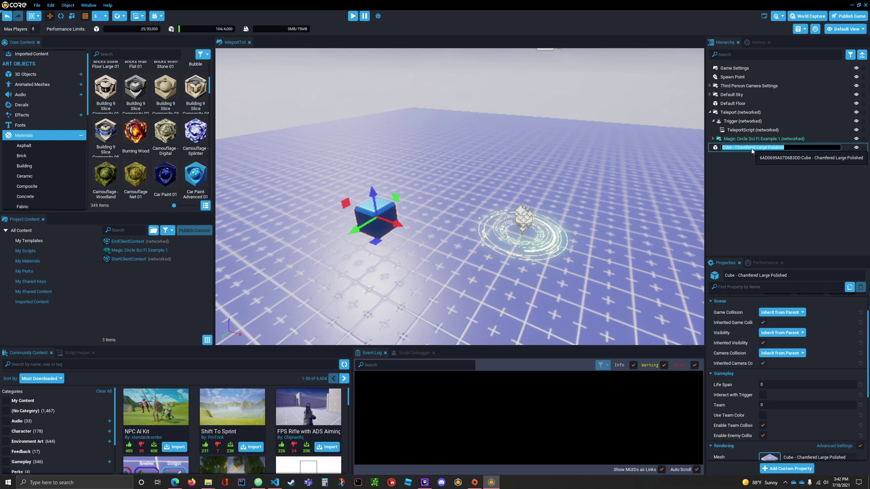
pyautogui.write('FinalPosit')
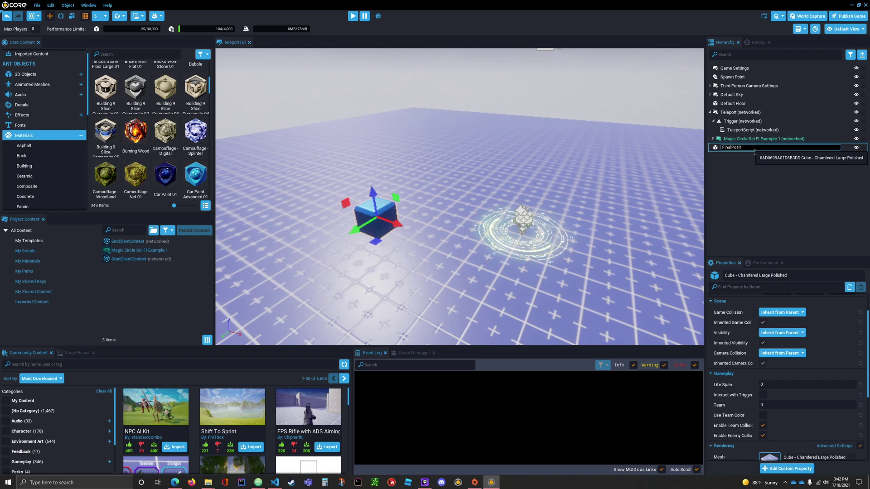
pyautogui.press('Return')
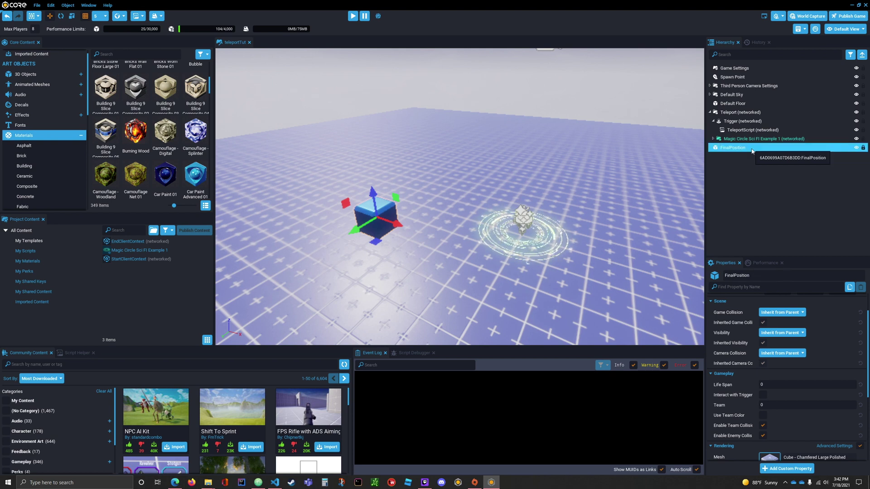
pyautogui.click(757, 193)
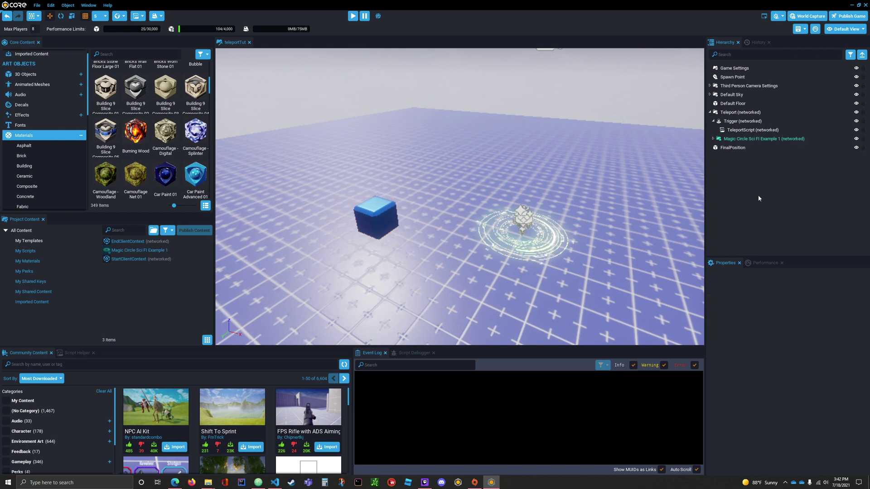
# - Make FinalPosition a child of the Teleport group, choosing to make the children networked
pyautogui.click(709, 112)
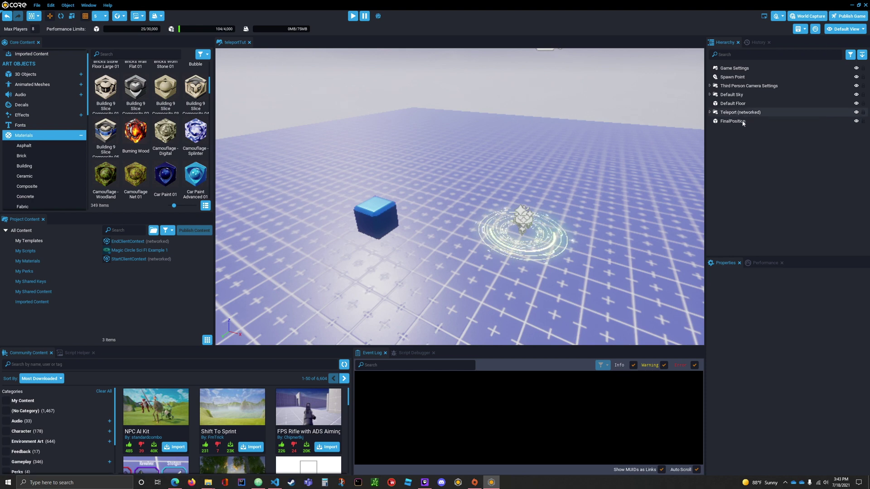
pyautogui.moveTo(756, 121); pyautogui.dragTo(752, 113)
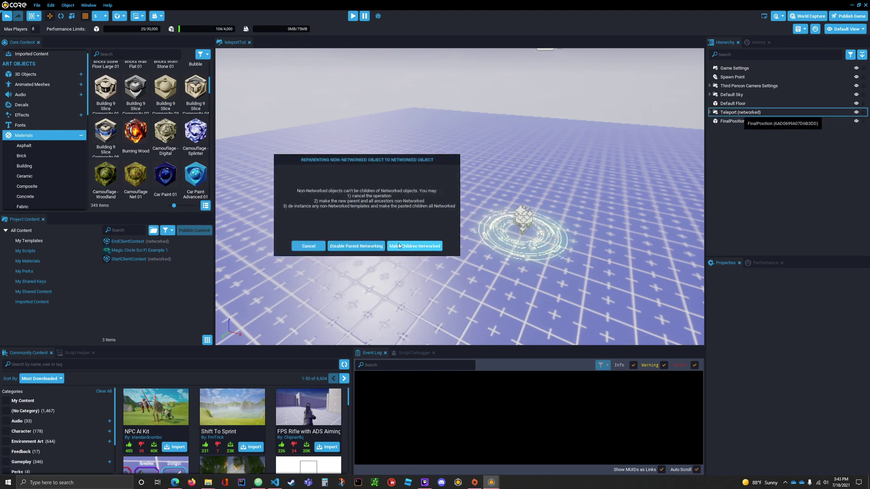
pyautogui.click(423, 246)
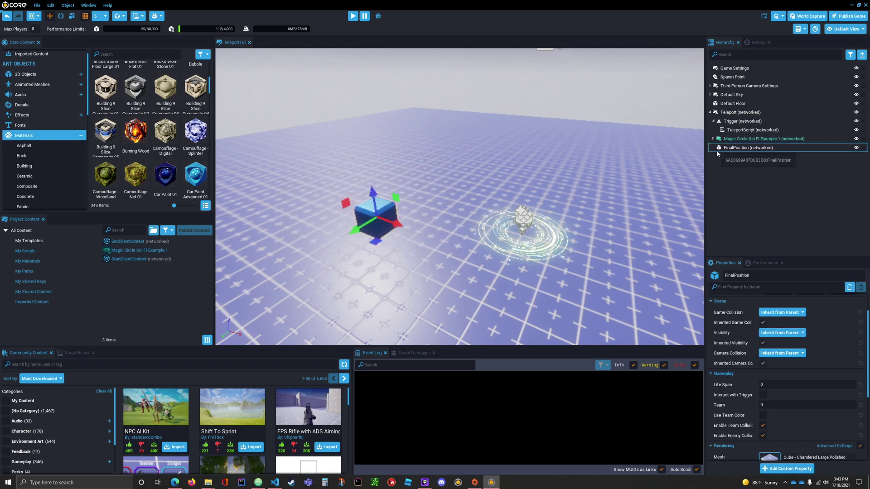
pyautogui.click(710, 113)
pyautogui.click(711, 112)
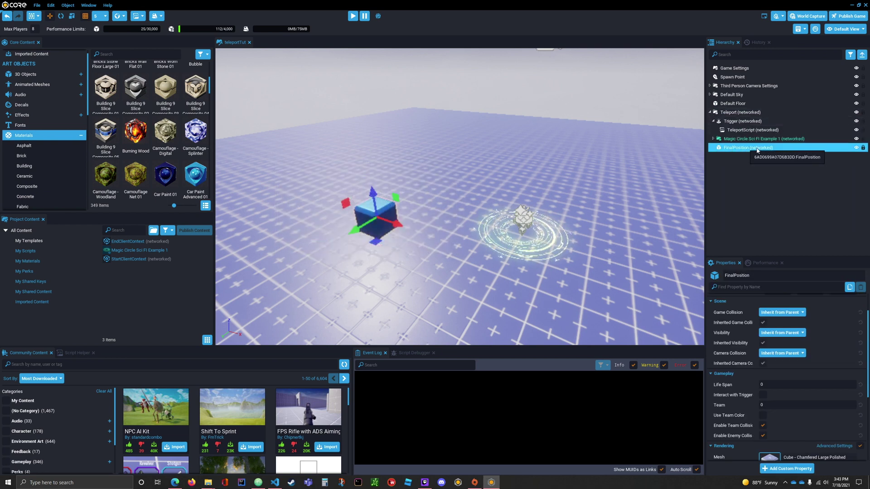
pyautogui.click(760, 178)
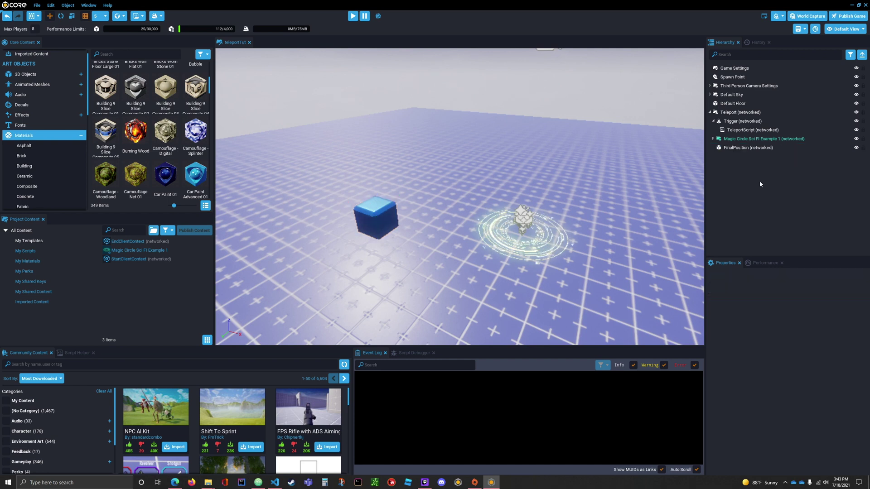
# - Set the Game Collision of the FinalPosition cube to Force Off
pyautogui.scroll(2, 413, 226)
pyautogui.click(410, 240)
pyautogui.moveTo(412, 238); pyautogui.dragTo(355, 209)
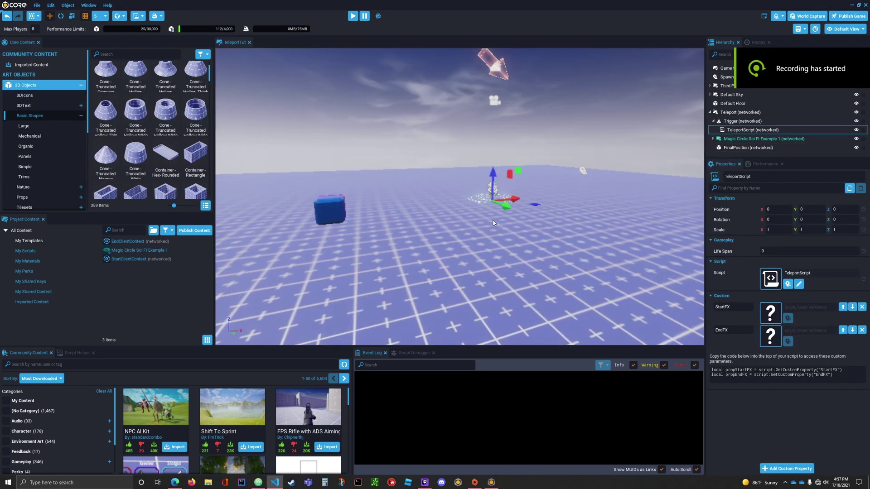
pyautogui.click(329, 203)
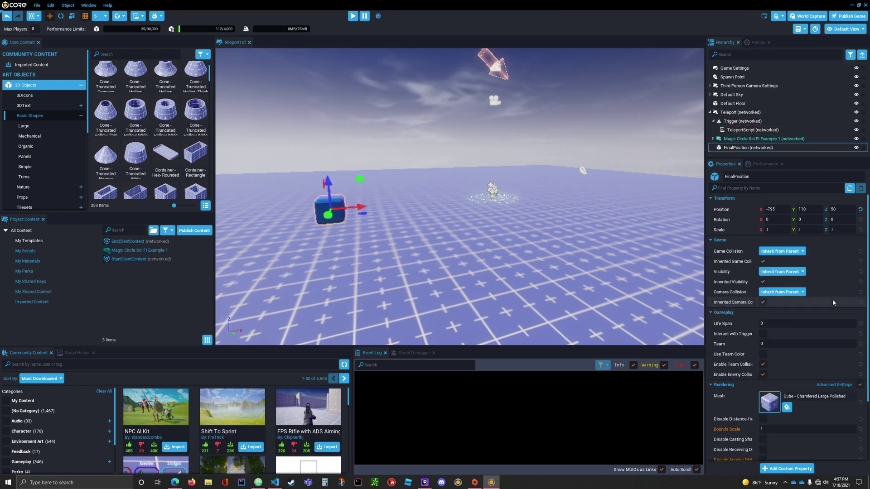
pyautogui.click(787, 253)
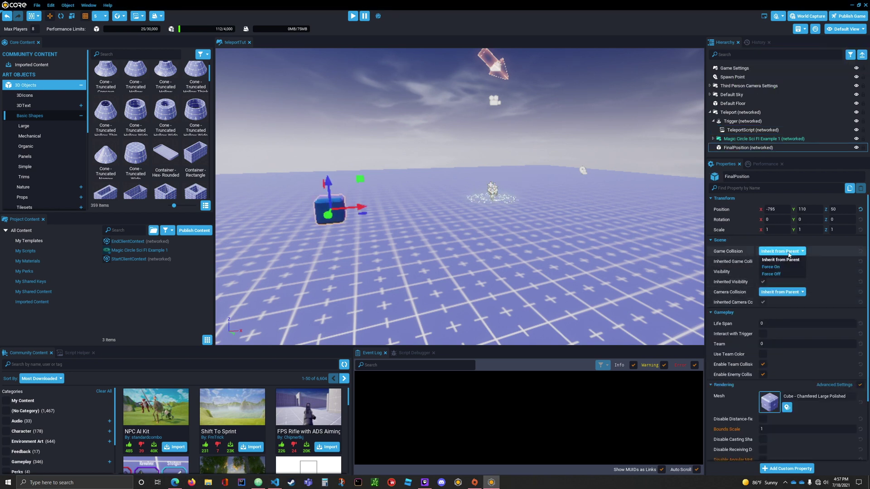
pyautogui.click(775, 274)
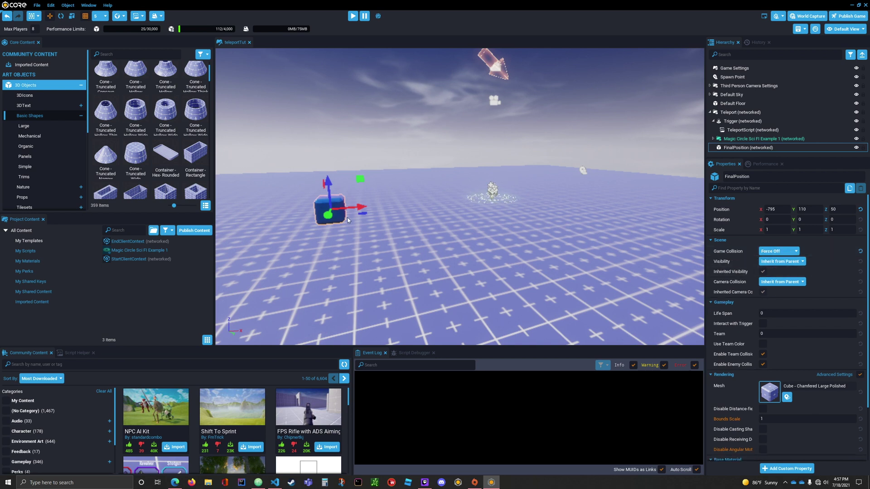
pyautogui.press('f')
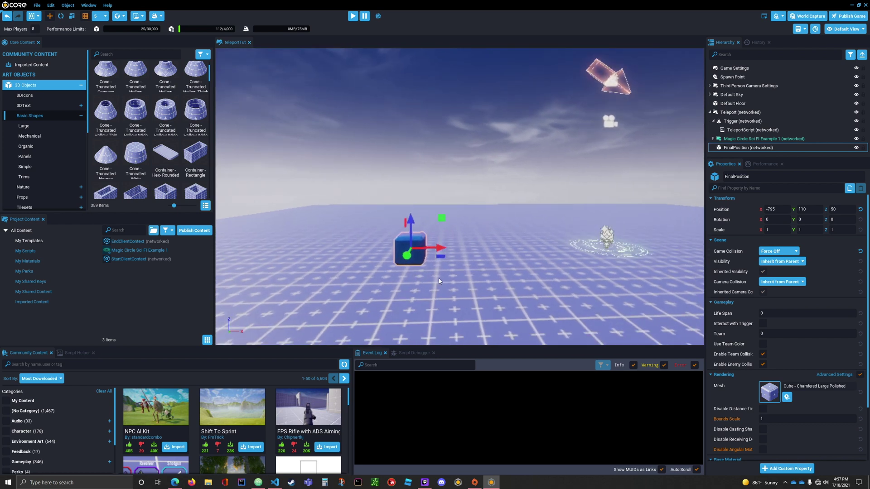
# - Place a Cone - Truncated Wide on the floor beside the blue cube and delete it
pyautogui.click(843, 211)
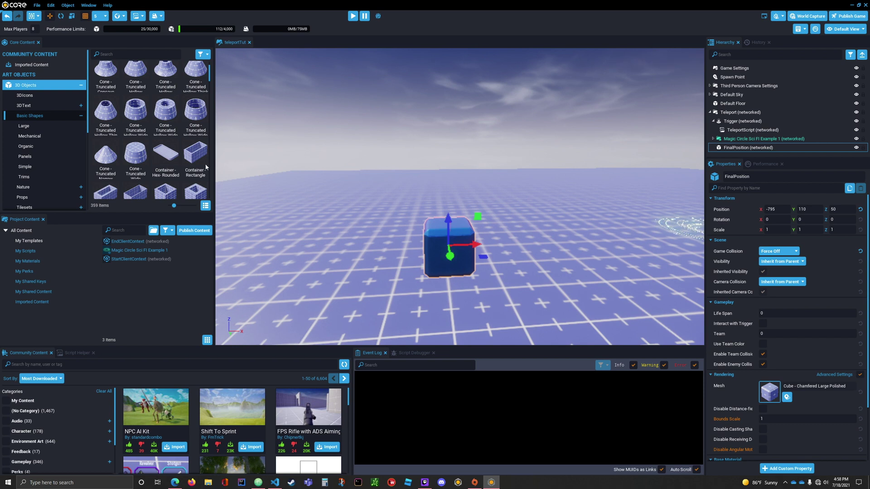
pyautogui.moveTo(135, 155); pyautogui.dragTo(528, 272)
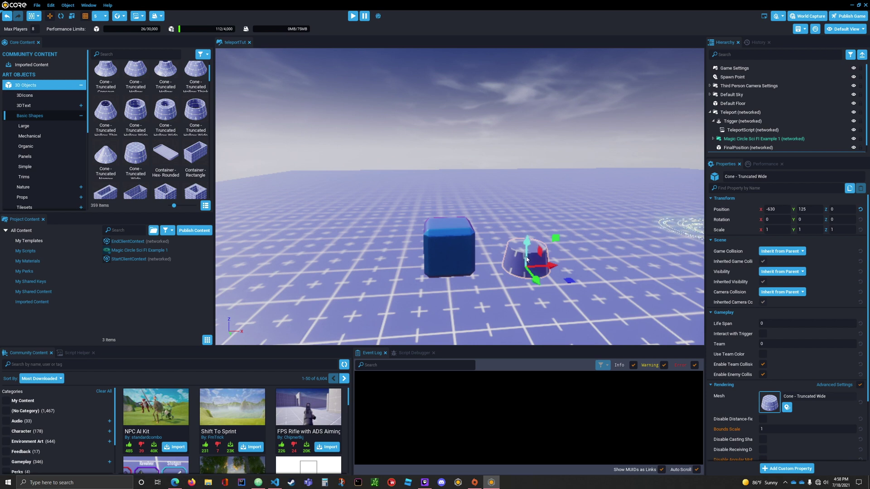
pyautogui.press('Delete')
# - Set the Z position of the FinalPosition cube to 0
pyautogui.click(443, 244)
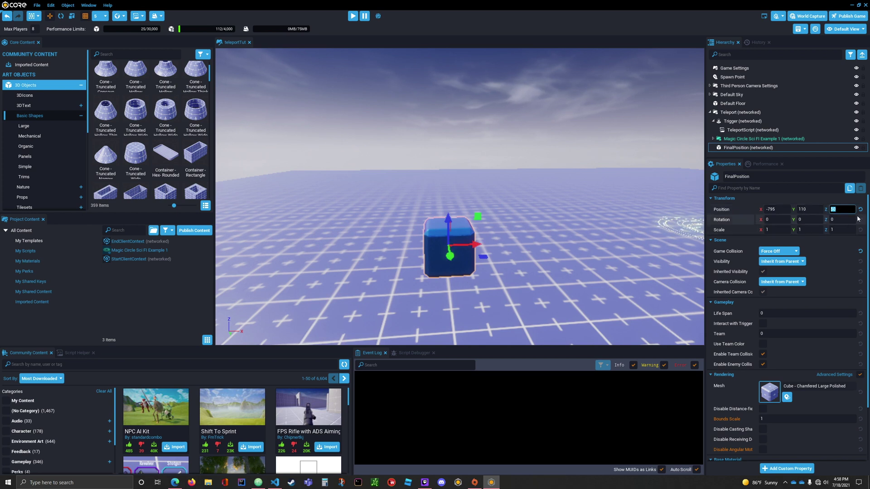
pyautogui.write('0')
pyautogui.click(644, 296)
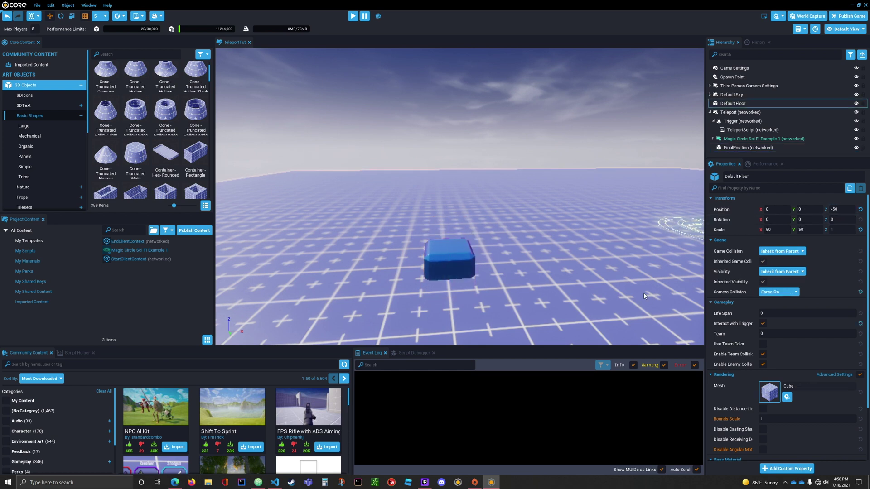
pyautogui.click(453, 246)
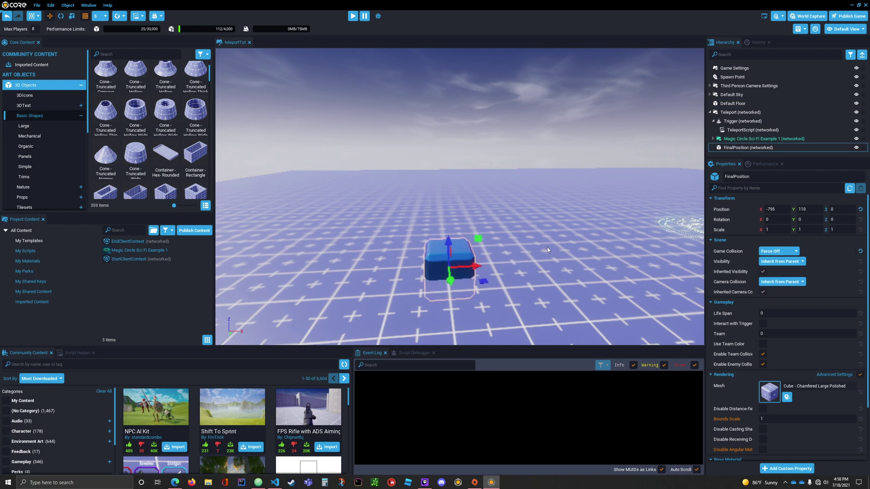
pyautogui.click(837, 210)
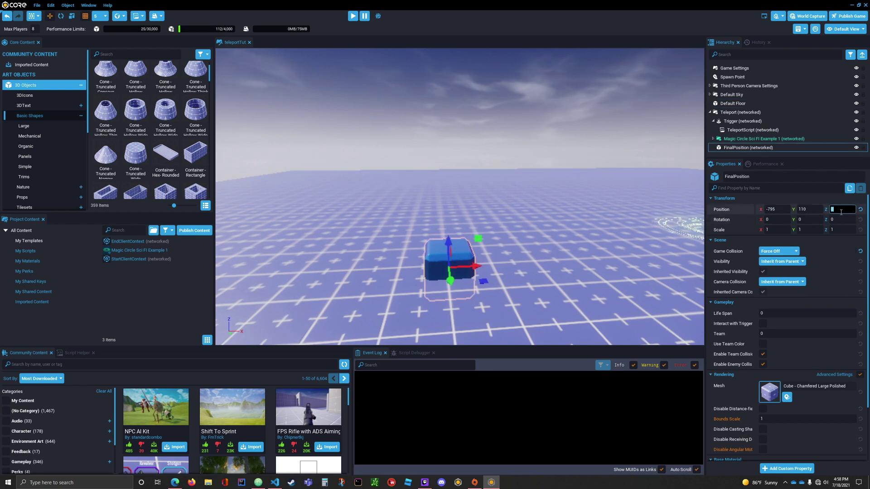
pyautogui.moveTo(539, 252)
pyautogui.mouseDown(button='right')
pyautogui.moveTo(553, 246)
pyautogui.moveTo(545, 244)
pyautogui.mouseUp(button='right')
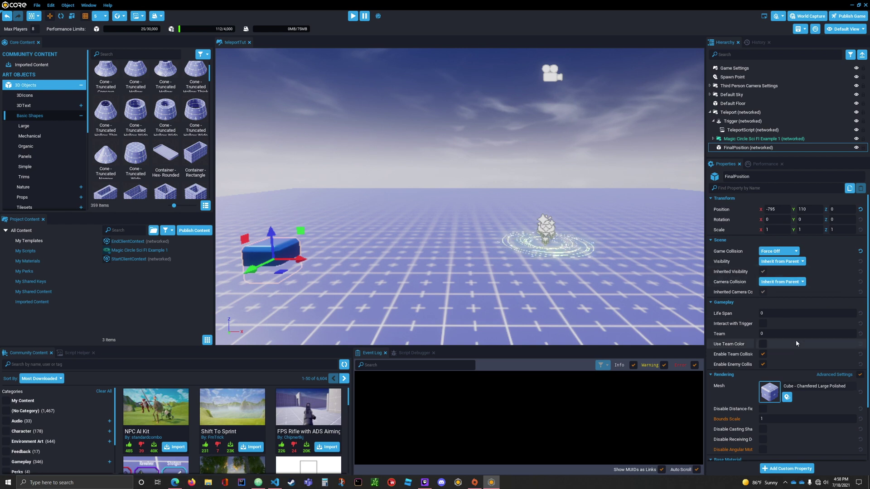
# - Add FinalPosition from the hierarchy to TeleportScript as a custom object reference property
pyautogui.scroll(-2, 795, 340)
pyautogui.click(737, 130)
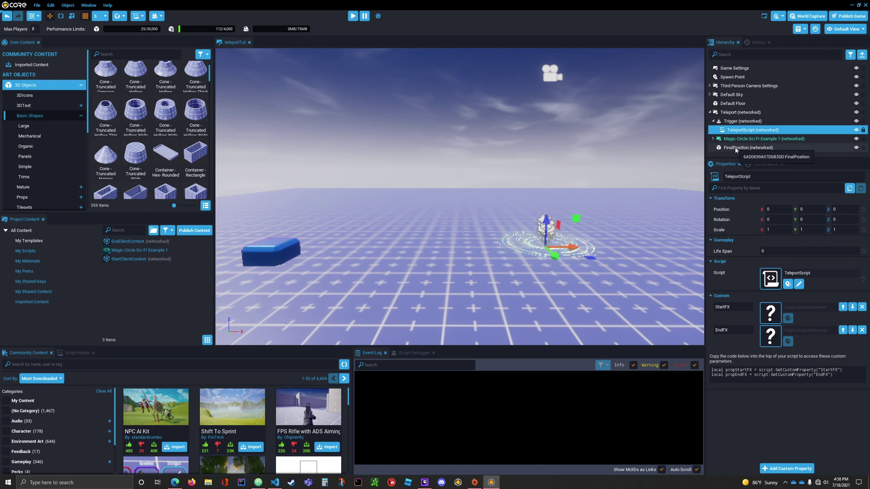
pyautogui.moveTo(759, 149); pyautogui.dragTo(760, 151)
pyautogui.moveTo(813, 325); pyautogui.dragTo(775, 425)
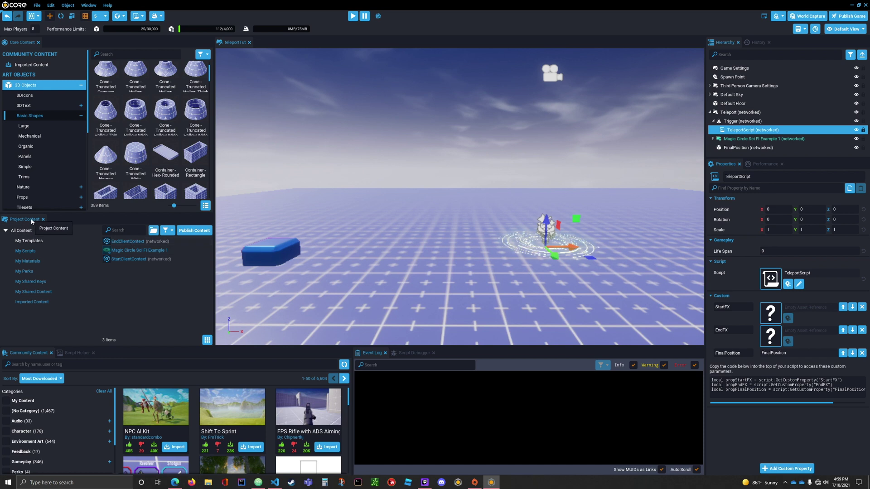
# - Assign the EndClientContext template to EndFX and the StartClientContext template to StartFX on TeleportScript
pyautogui.click(27, 245)
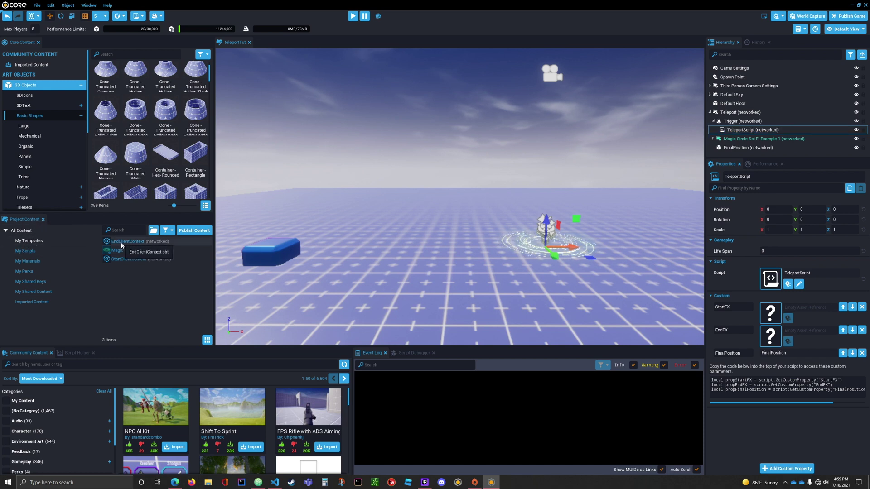
pyautogui.moveTo(129, 242); pyautogui.dragTo(769, 339)
pyautogui.moveTo(128, 259); pyautogui.dragTo(777, 310)
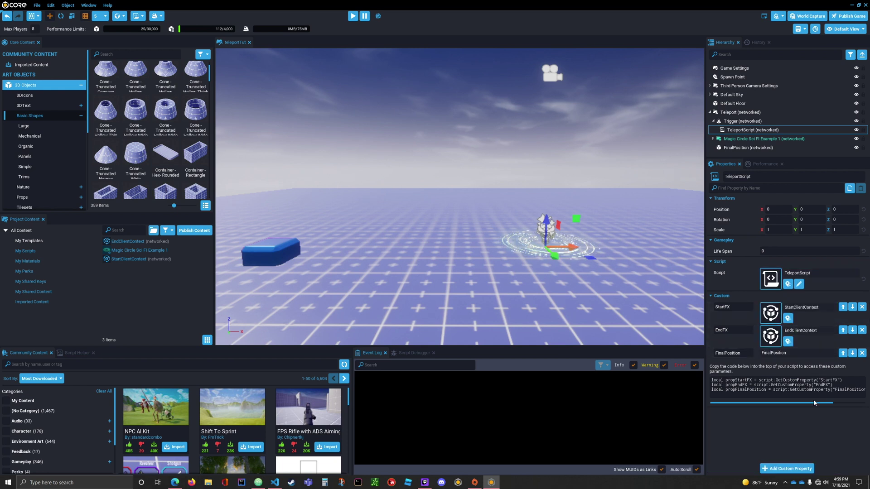
pyautogui.click(786, 469)
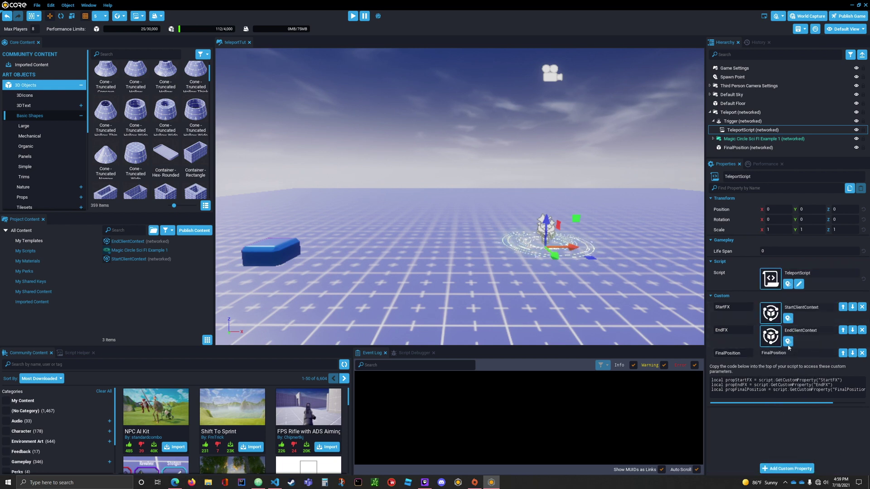
pyautogui.click(788, 348)
pyautogui.click(352, 239)
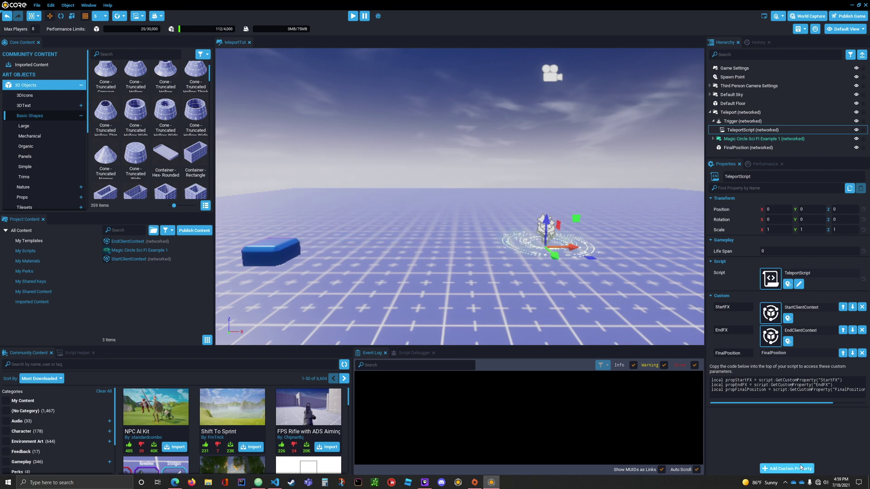
# - Add a Bool custom property named HideFinalPosition to TeleportScript and turn it off
pyautogui.click(801, 468)
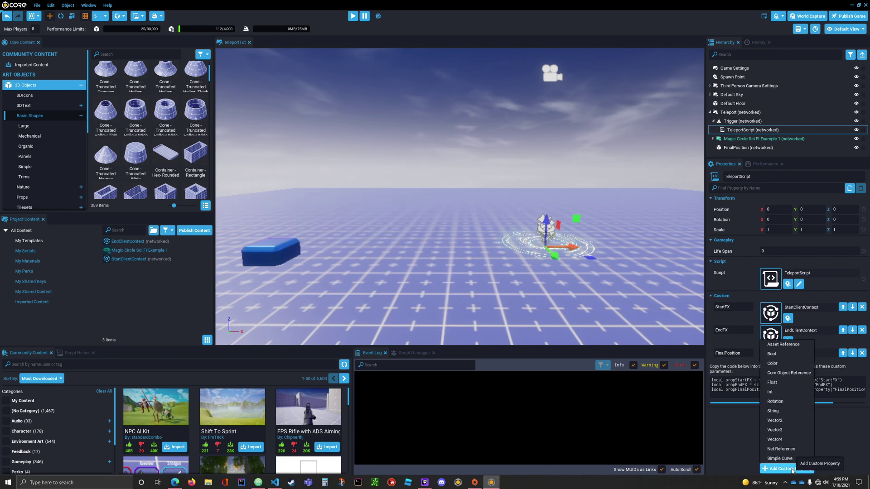
pyautogui.click(772, 354)
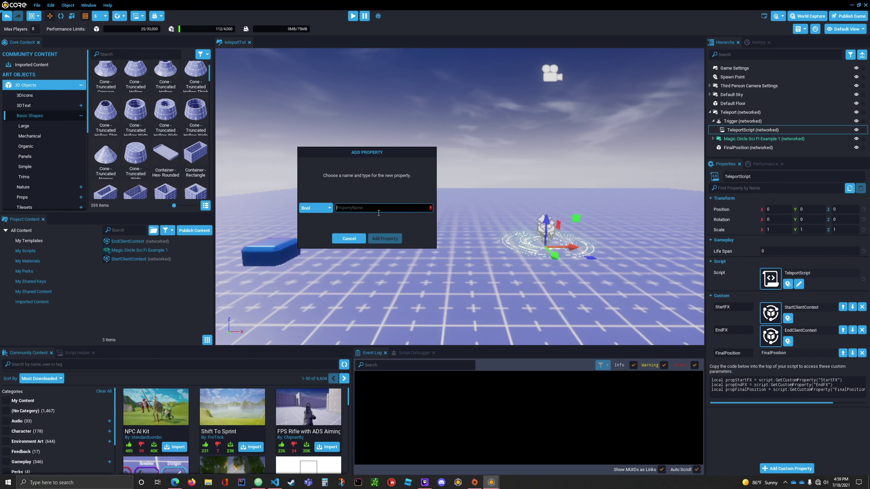
pyautogui.write('HideFinal')
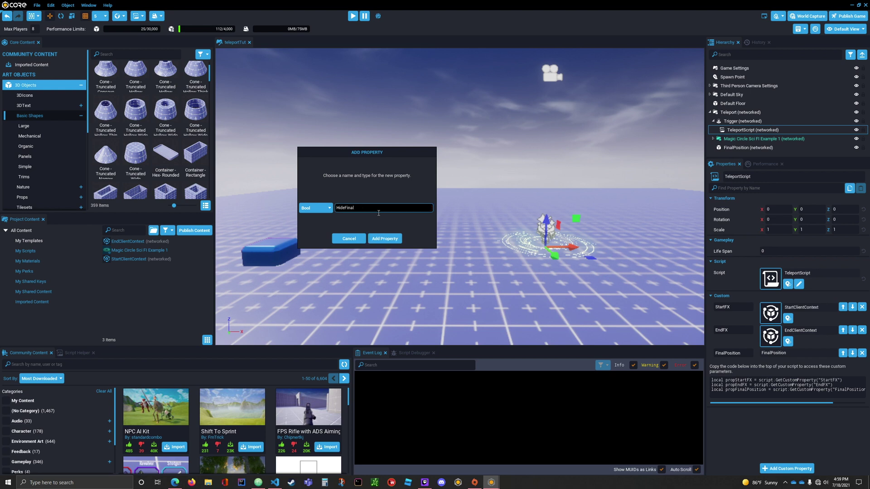
pyautogui.write('Position')
pyautogui.press('Return')
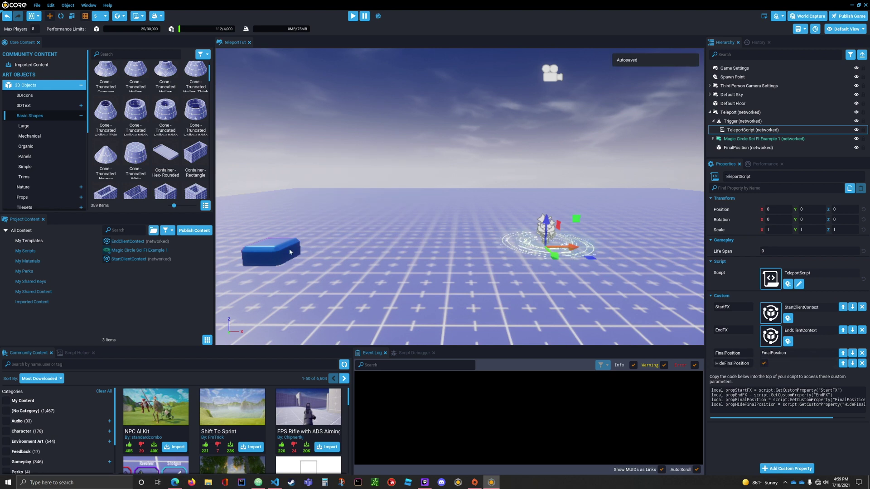
pyautogui.click(764, 364)
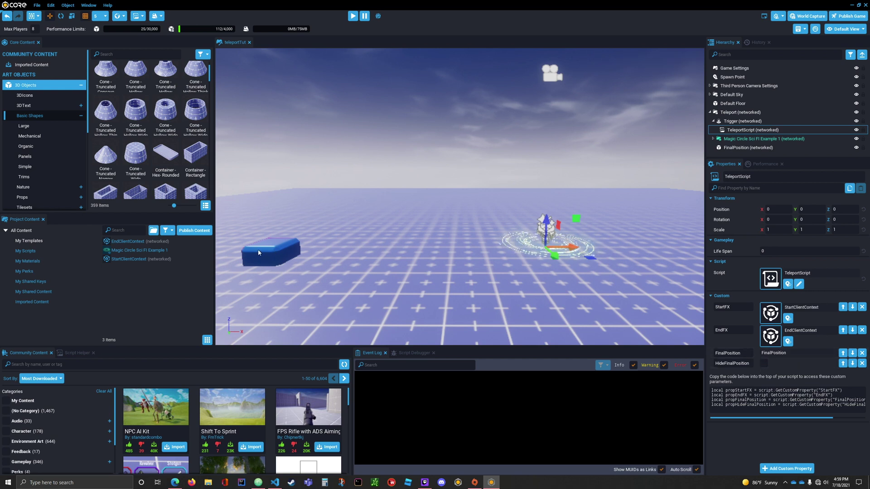
# - Copy all of TeleportScript's generated custom property code and open the script in Visual Studio Code
pyautogui.rightClick(765, 398)
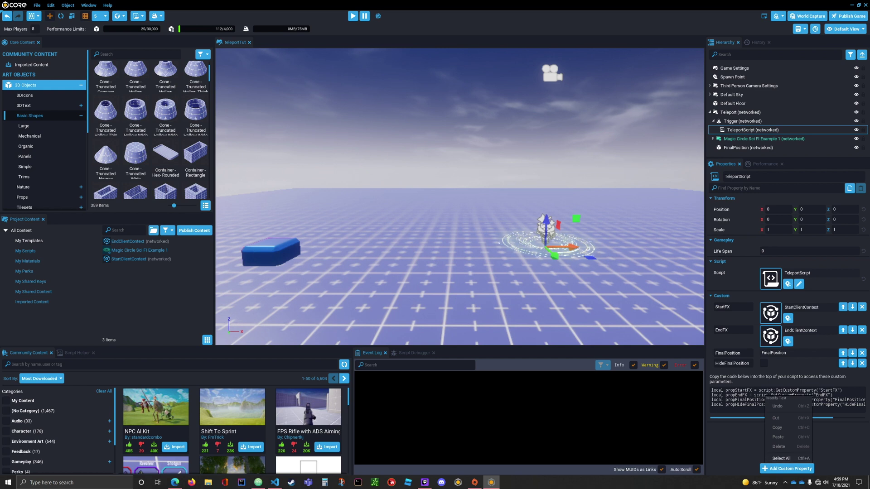
pyautogui.hotkey('alt', 'Tab')
pyautogui.rightClick(775, 400)
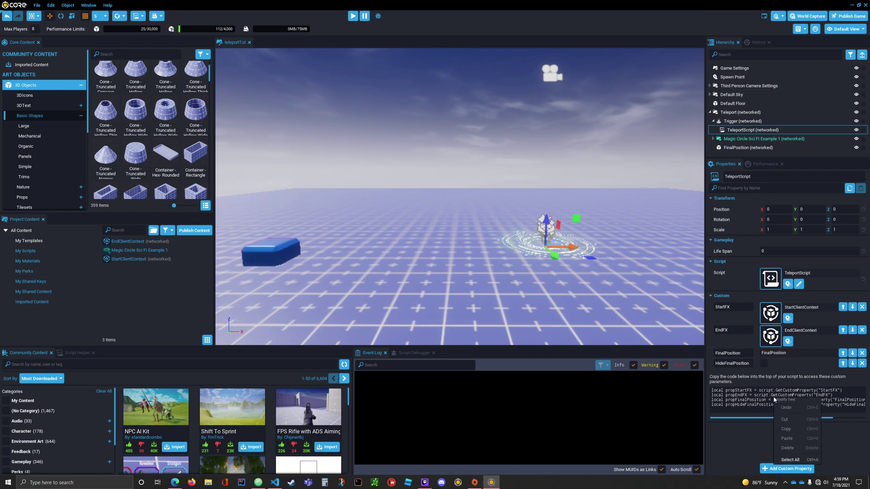
pyautogui.click(790, 460)
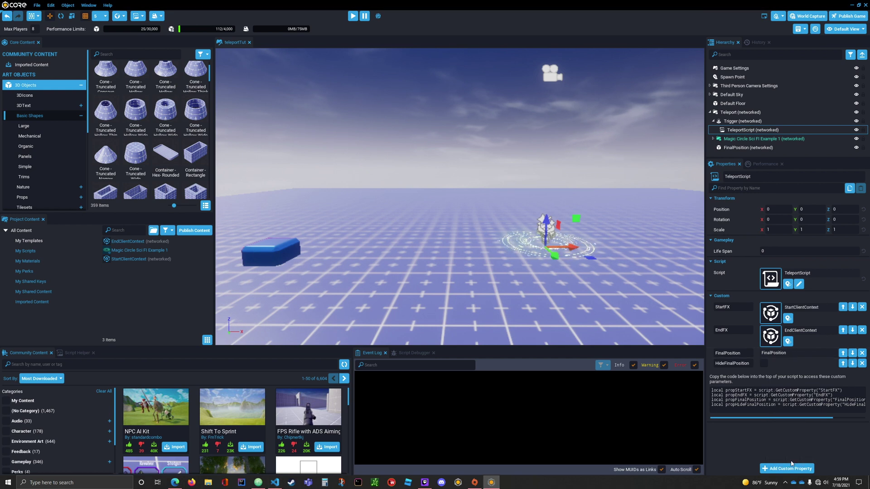
pyautogui.rightClick(764, 400)
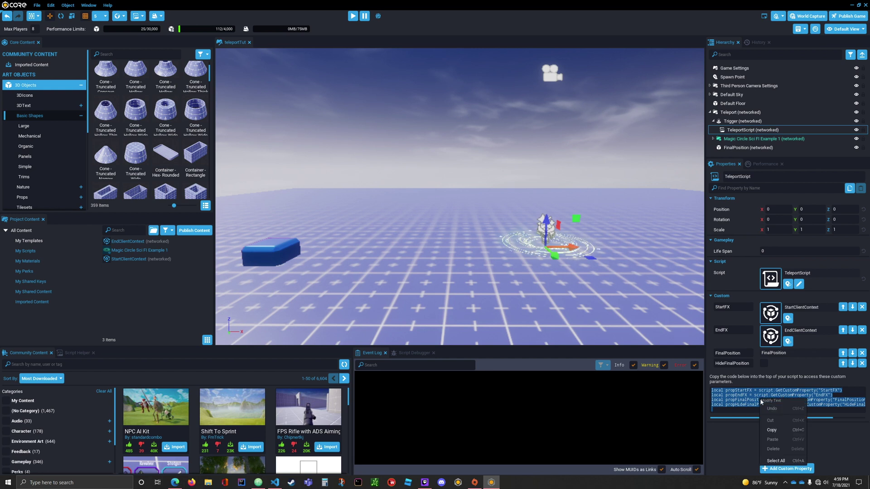
pyautogui.click(779, 431)
pyautogui.doubleClick(752, 130)
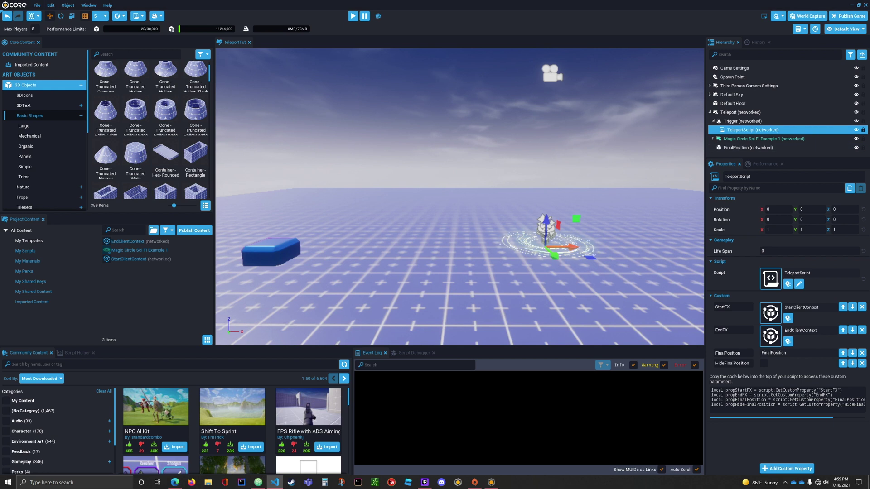
pyautogui.moveTo(869, 101); pyautogui.dragTo(413, 102)
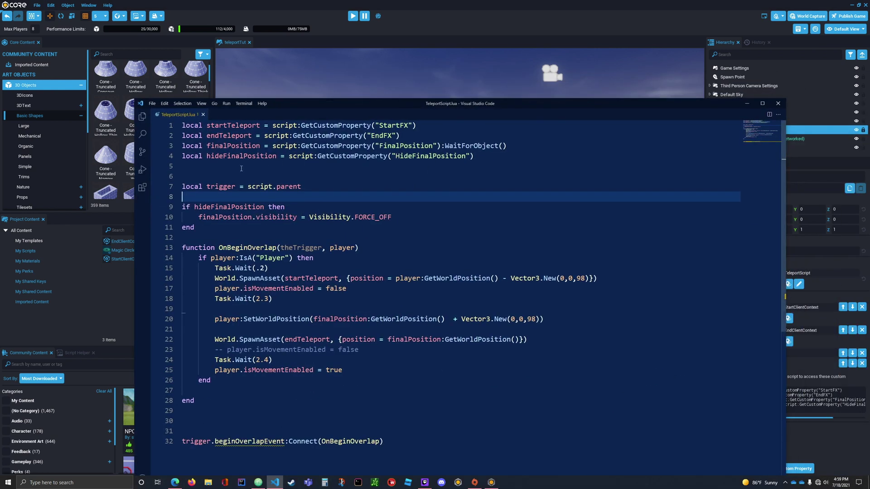
# - Remove the four custom property declarations at the start of TeleportScript.lua and put the same lines back
pyautogui.click(542, 165)
pyautogui.moveTo(542, 157); pyautogui.dragTo(86, 105)
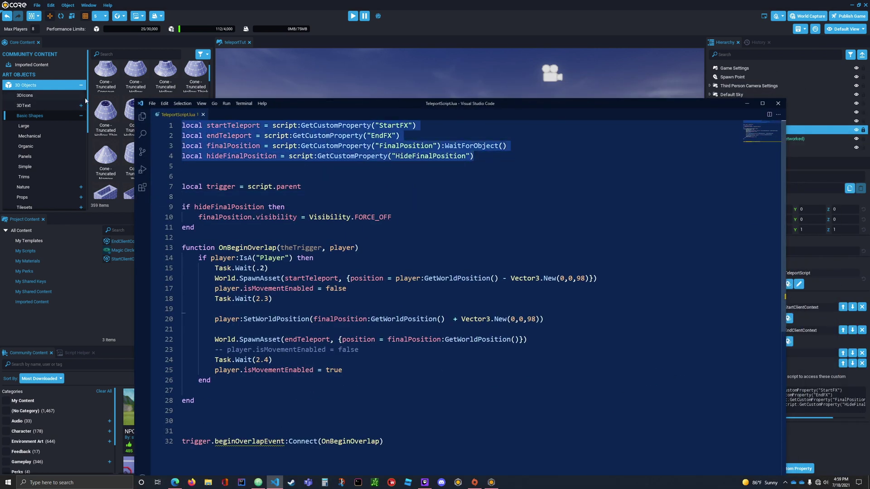
pyautogui.press('BackSpace')
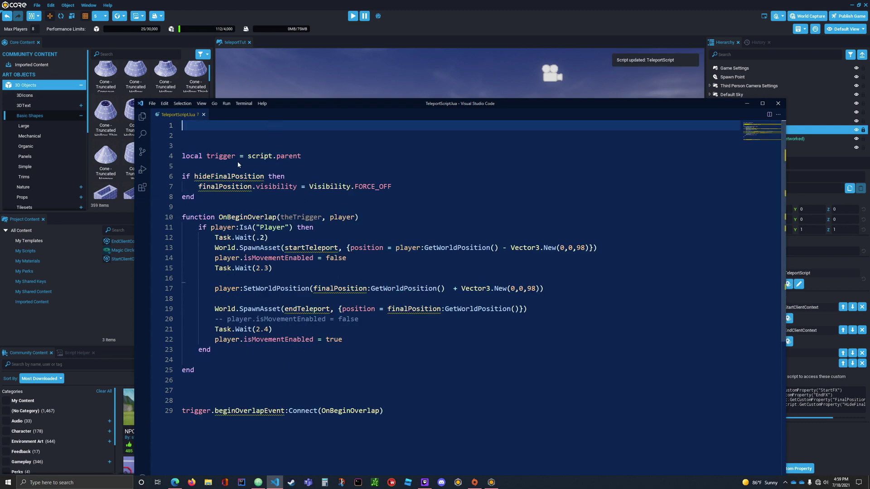
pyautogui.hotkey('ctrl', 'v')
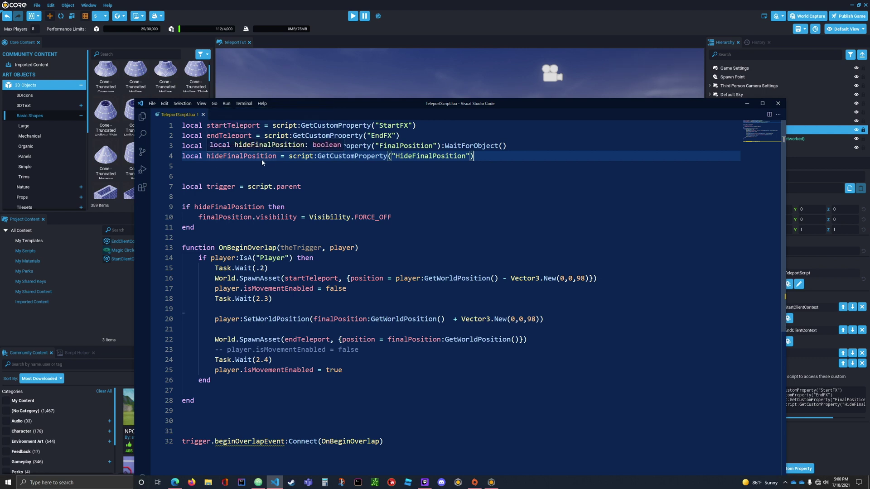
# - Reposition the code editor window and examine the trigger reference and the OnBeginOverlap function's player check
pyautogui.click(352, 193)
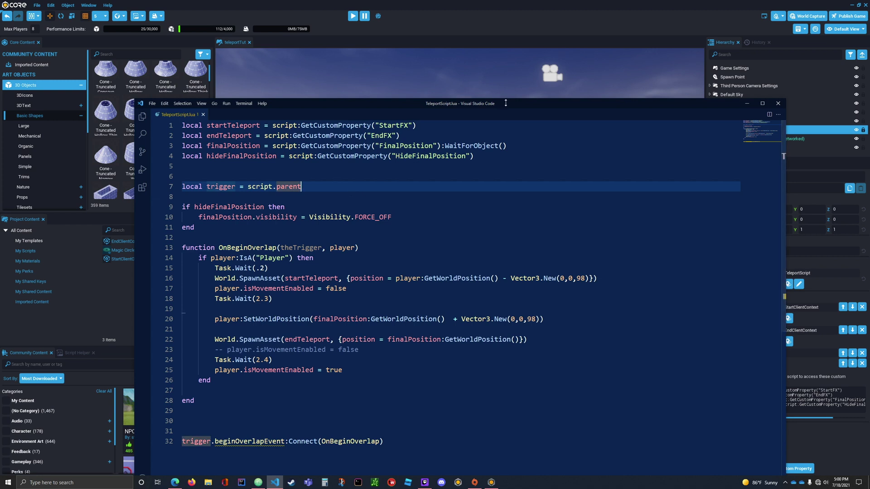
pyautogui.moveTo(504, 105); pyautogui.dragTo(524, 52)
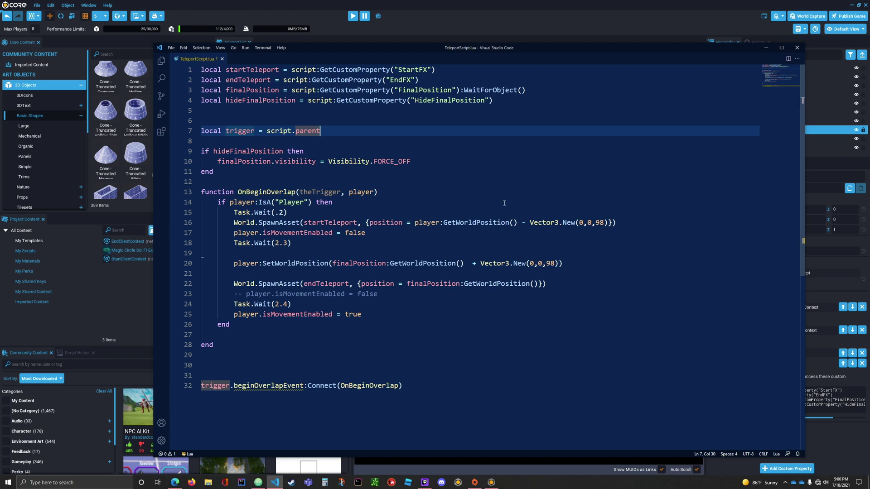
pyautogui.click(469, 203)
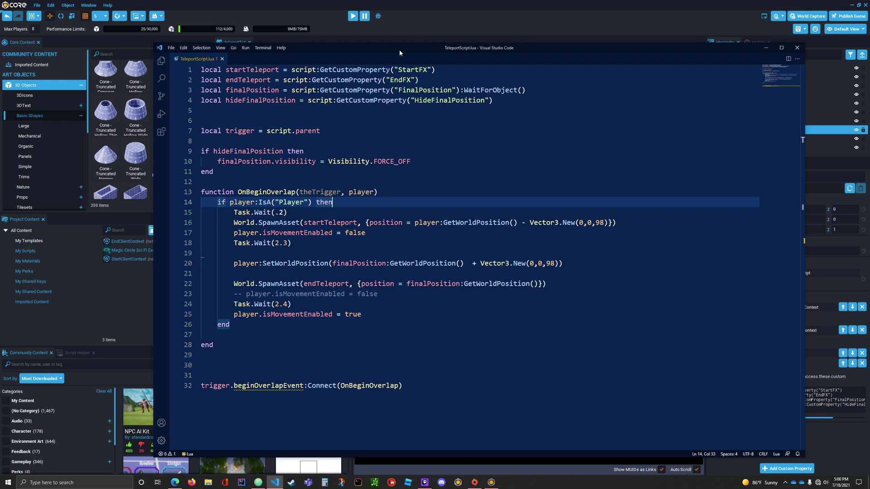
# - Move the code editor out of the way and play-test the teleporter in Core by running the player into the magic circle, ending the preview
pyautogui.moveTo(399, 51); pyautogui.dragTo(869, 312)
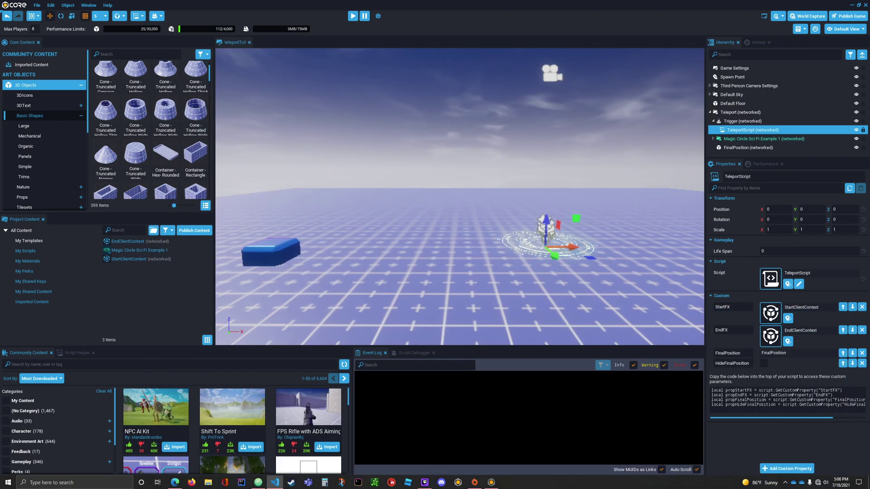
pyautogui.press('=')
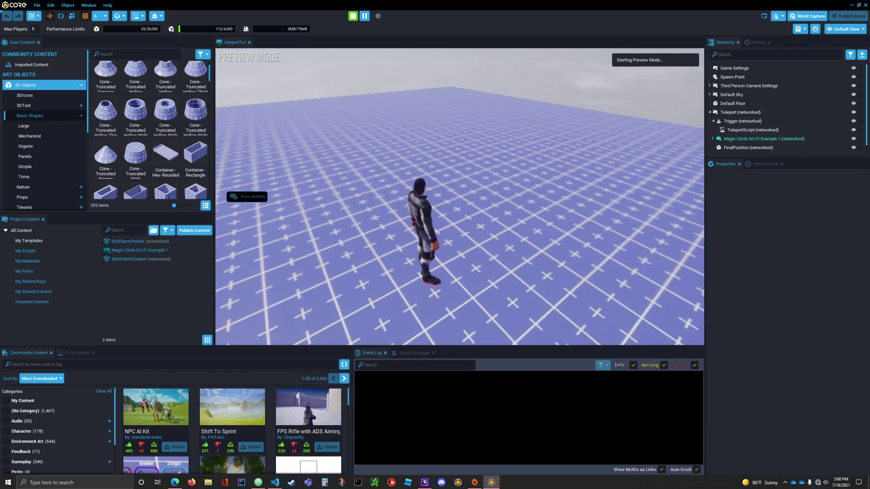
pyautogui.press('w')
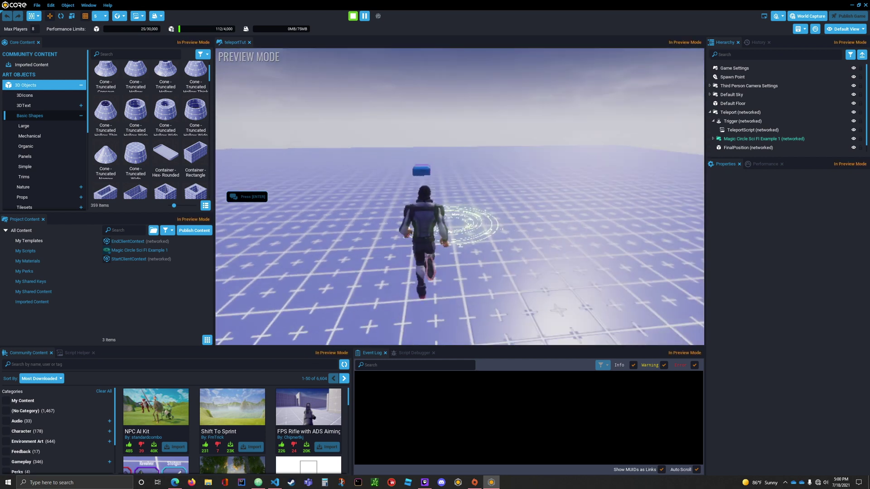
pyautogui.press('w')
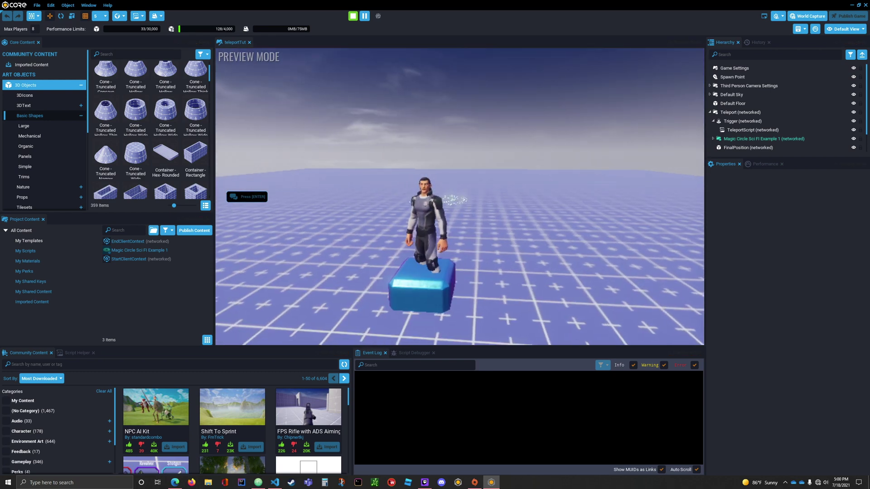
pyautogui.press('w')
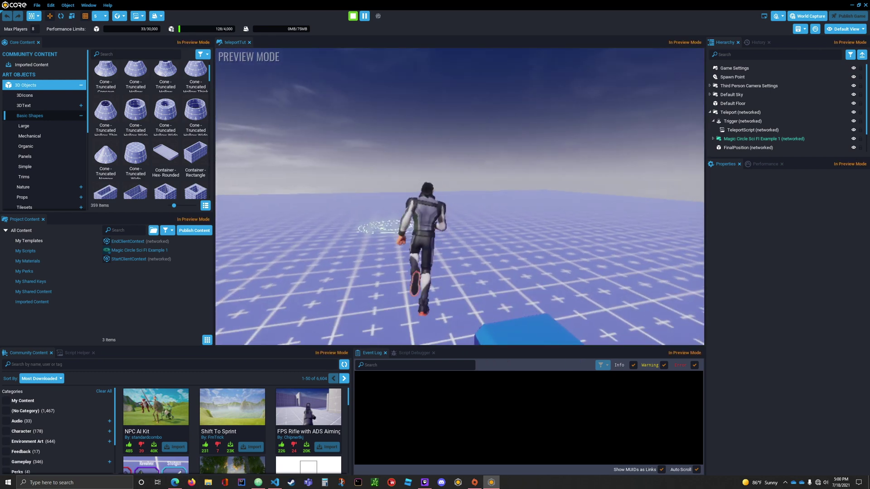
pyautogui.press('w')
pyautogui.press('w')
pyautogui.press('Escape')
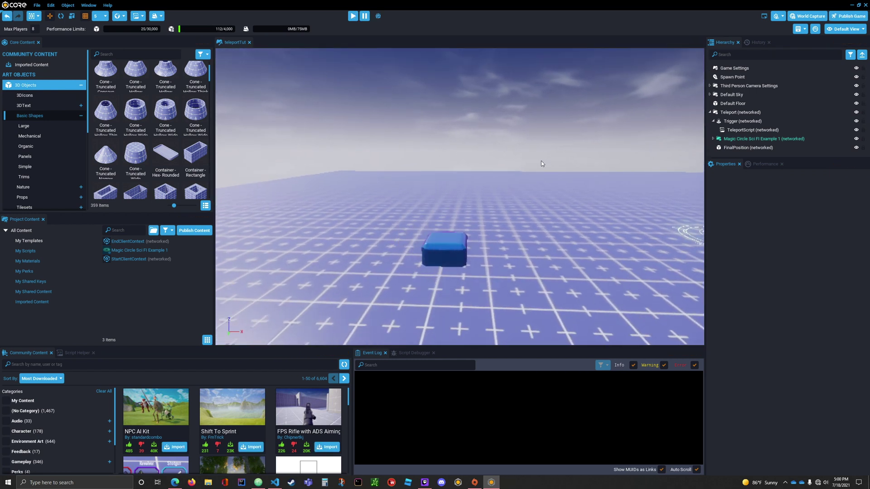
# - Turn on the HideFinalPosition custom property of TeleportScript
pyautogui.click(290, 236)
pyautogui.moveTo(290, 239); pyautogui.dragTo(425, 149)
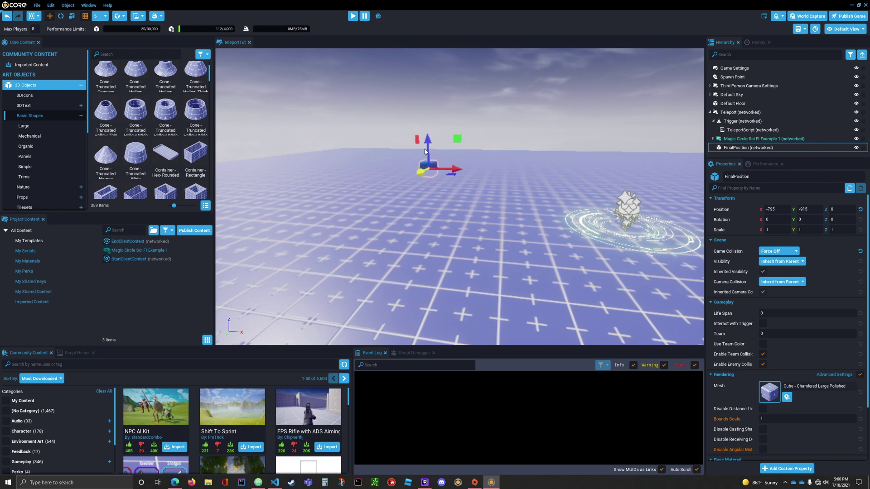
pyautogui.click(469, 245)
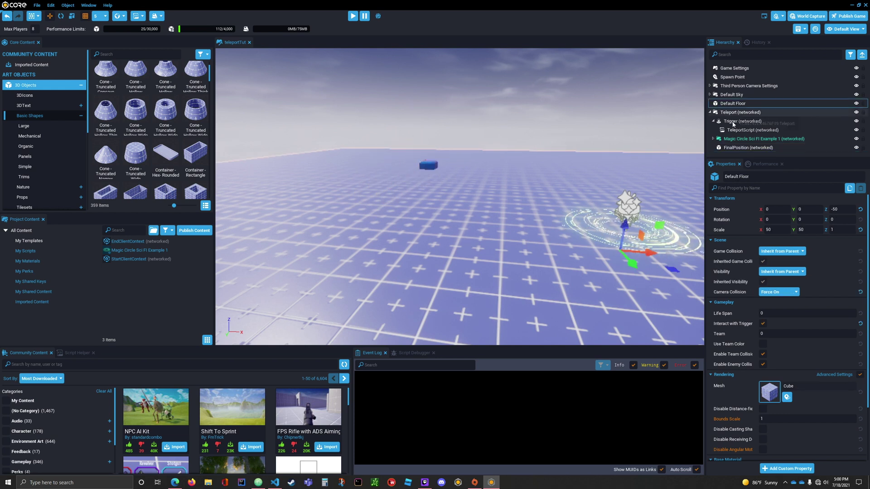
pyautogui.click(747, 130)
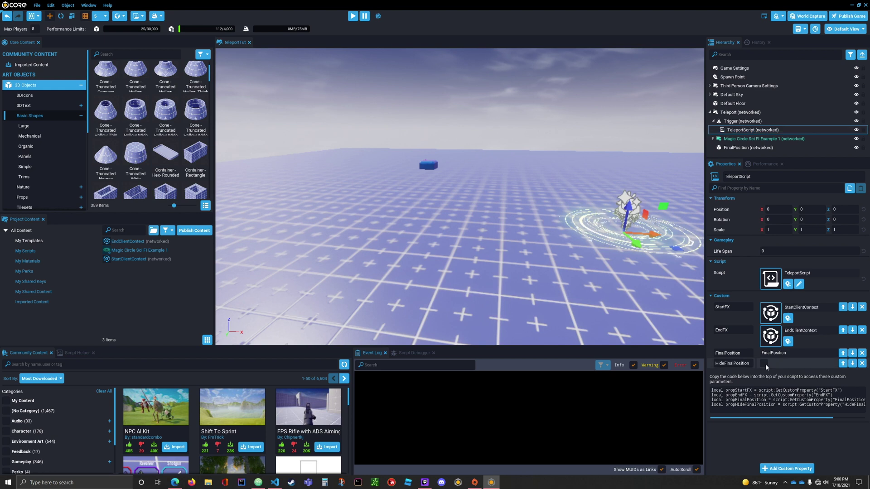
# - Play-test the teleporter with HideFinalPosition turned on and end the preview
pyautogui.click(352, 16)
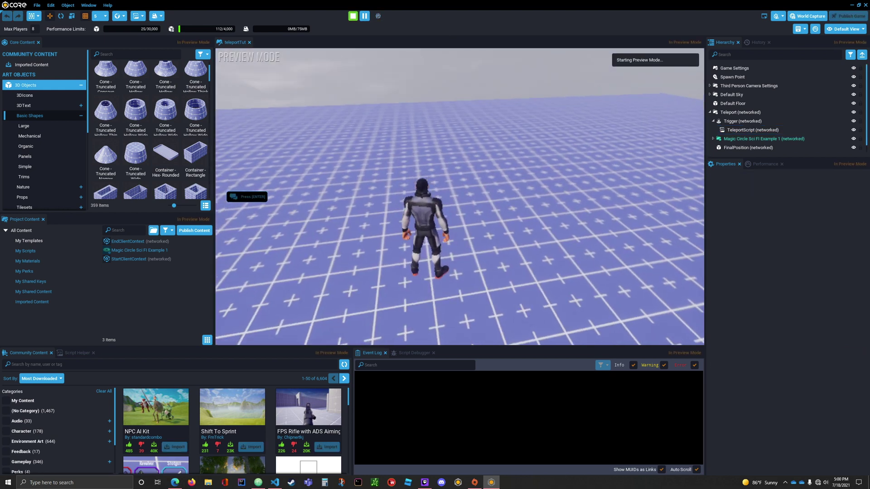
pyautogui.press('w')
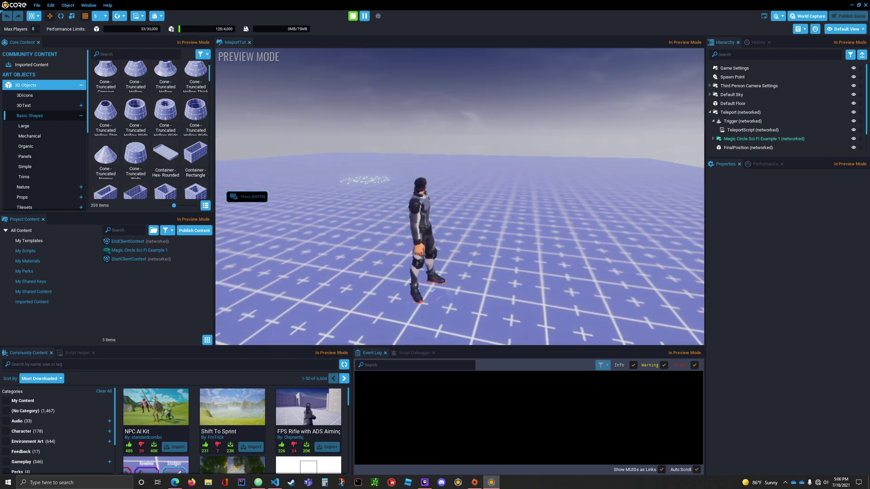
pyautogui.press('w')
pyautogui.press('=')
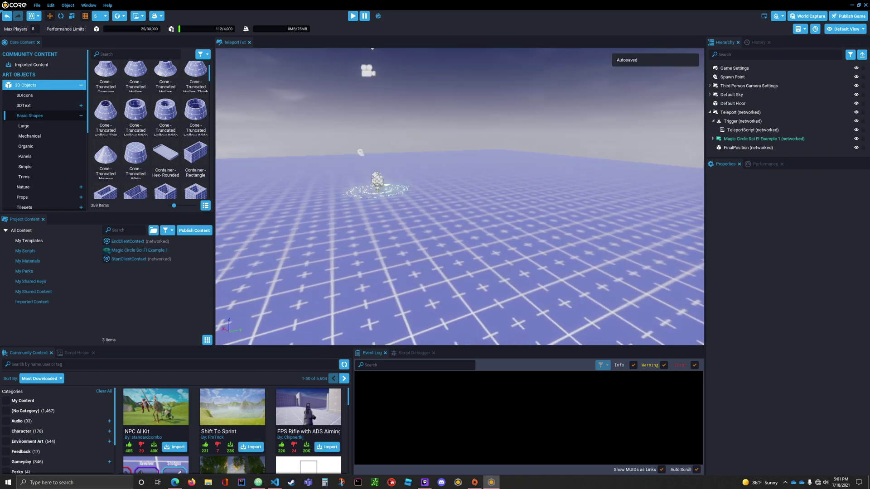
# - Switch to Visual Studio Code and examine the custom property declarations and the trigger variable's reference to script.parent alongside the Core hierarchy
pyautogui.hotkey('alt', 'Tab')
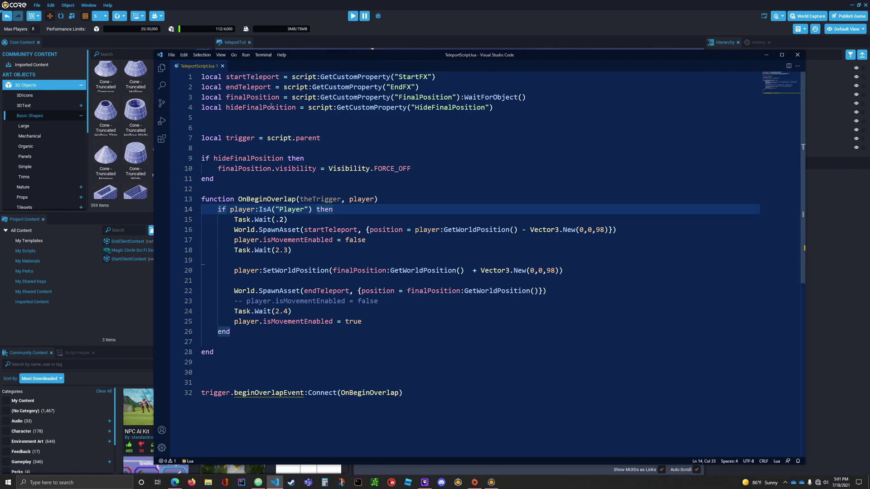
pyautogui.moveTo(493, 109); pyautogui.dragTo(283, 54)
pyautogui.moveTo(351, 58); pyautogui.dragTo(404, 37)
pyautogui.moveTo(374, 121); pyautogui.dragTo(255, 121)
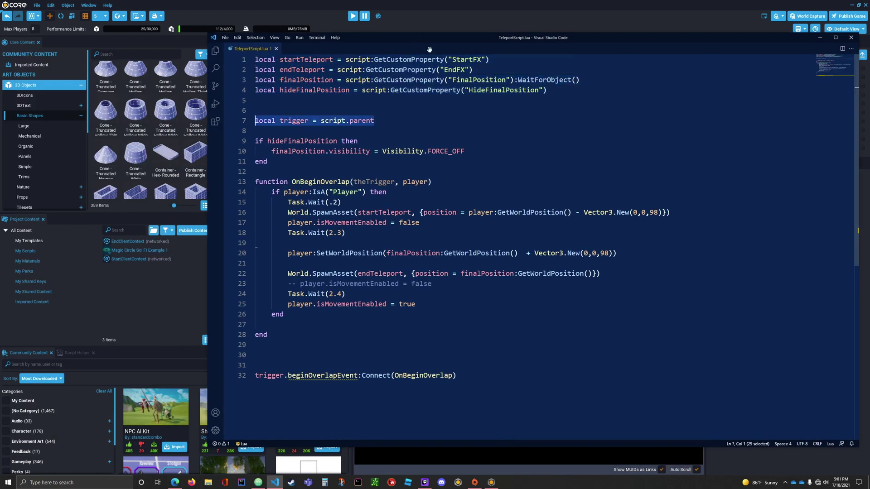
pyautogui.moveTo(422, 38); pyautogui.dragTo(286, 57)
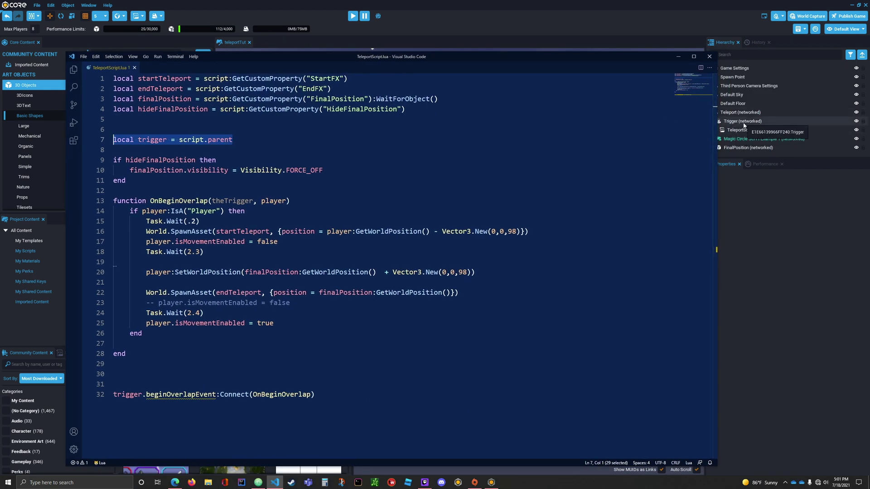
pyautogui.click(153, 140)
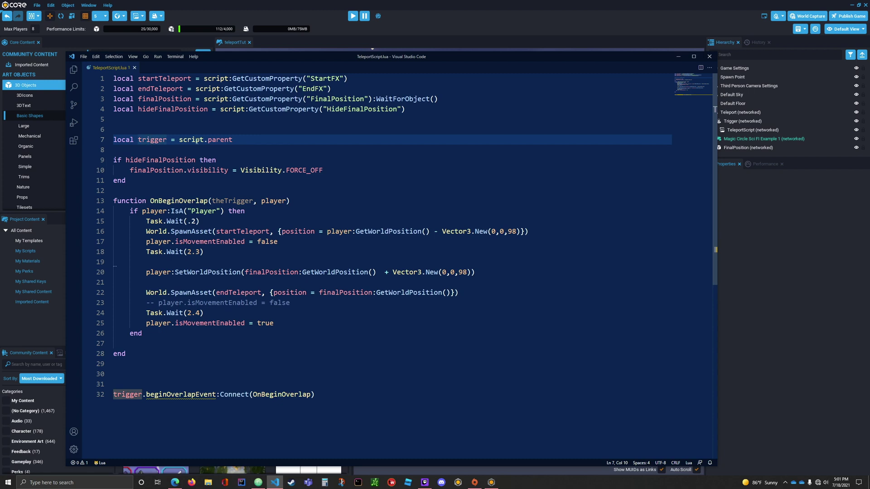
pyautogui.moveTo(183, 140); pyautogui.dragTo(187, 140)
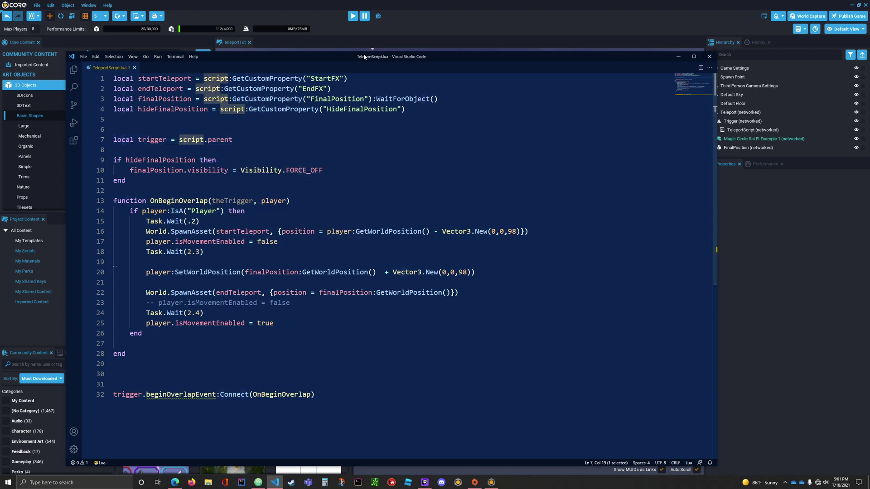
# - Compare the hideFinalPosition condition and its finalPosition visibility line with TeleportScript's HideFinalPosition property in Core
pyautogui.moveTo(363, 54); pyautogui.dragTo(461, 38)
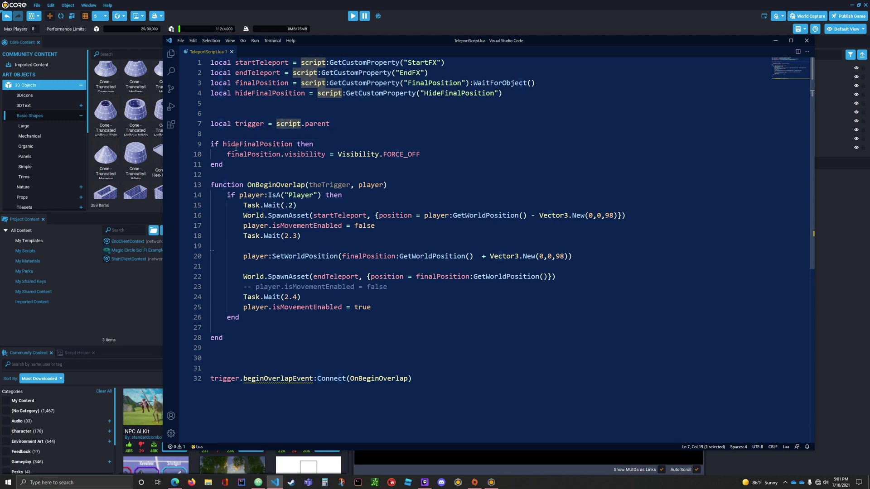
pyautogui.moveTo(383, 41); pyautogui.dragTo(287, 36)
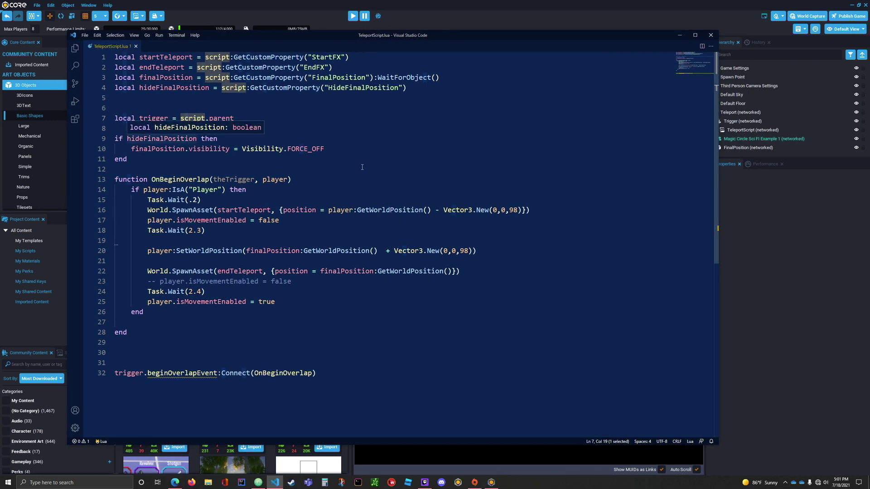
pyautogui.click(747, 131)
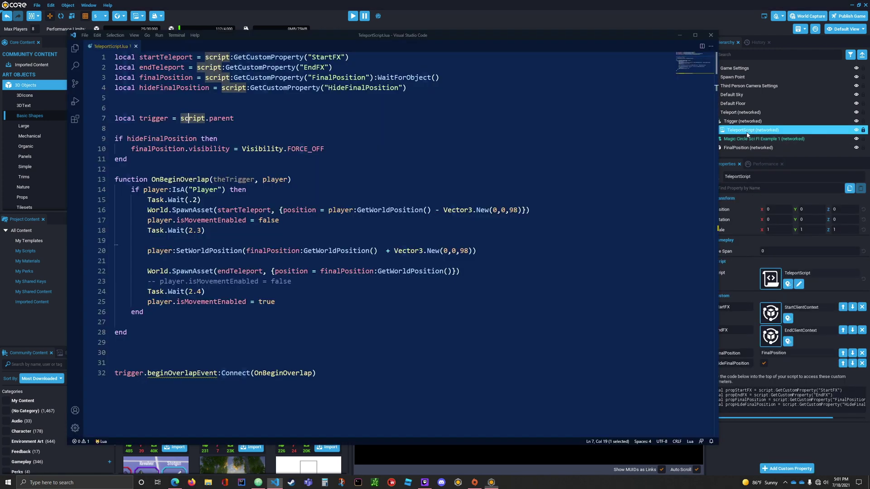
pyautogui.click(730, 365)
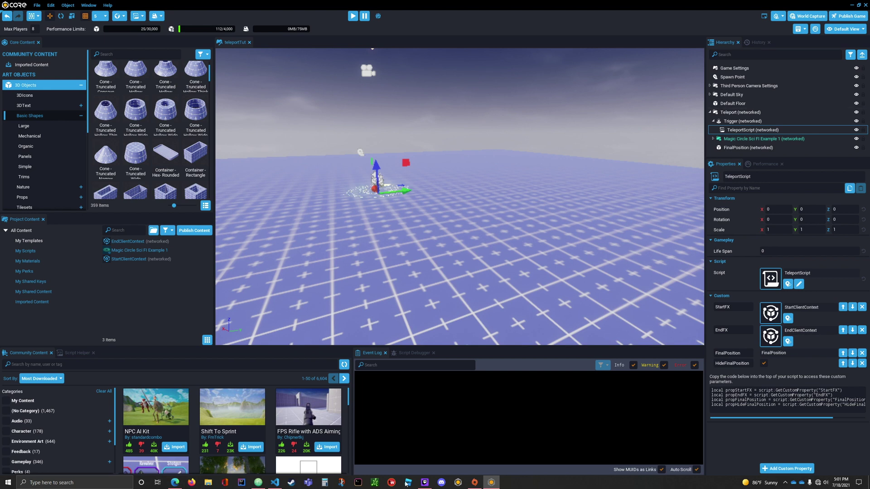
pyautogui.click(274, 482)
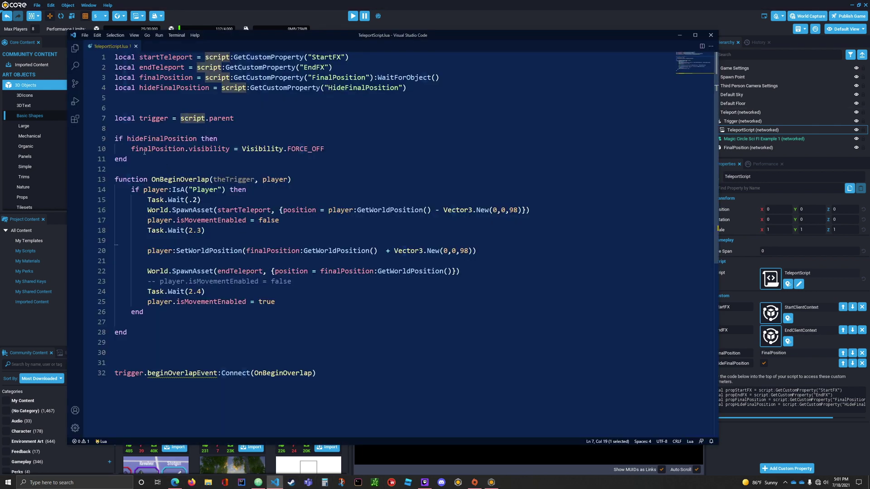
pyautogui.moveTo(132, 152); pyautogui.dragTo(187, 155)
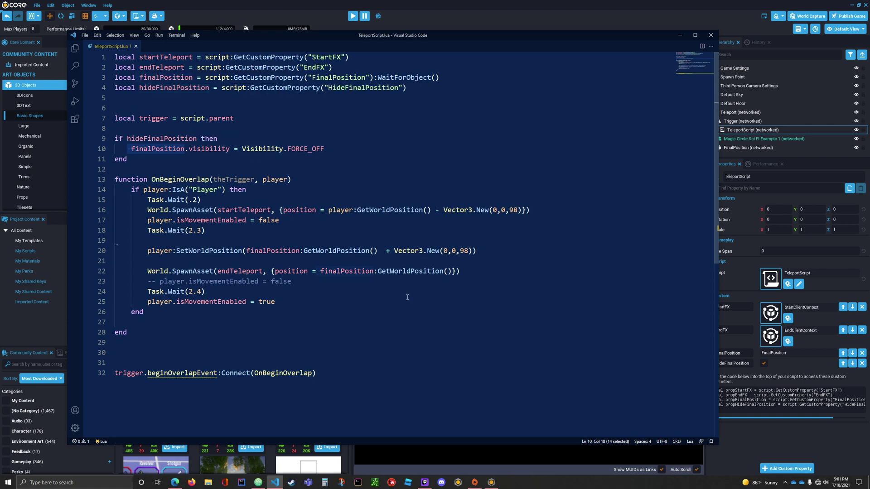
# - Examine the line connecting the trigger's beginOverlapEvent to OnBeginOverlap and the body of that function
pyautogui.scroll(-1, 407, 297)
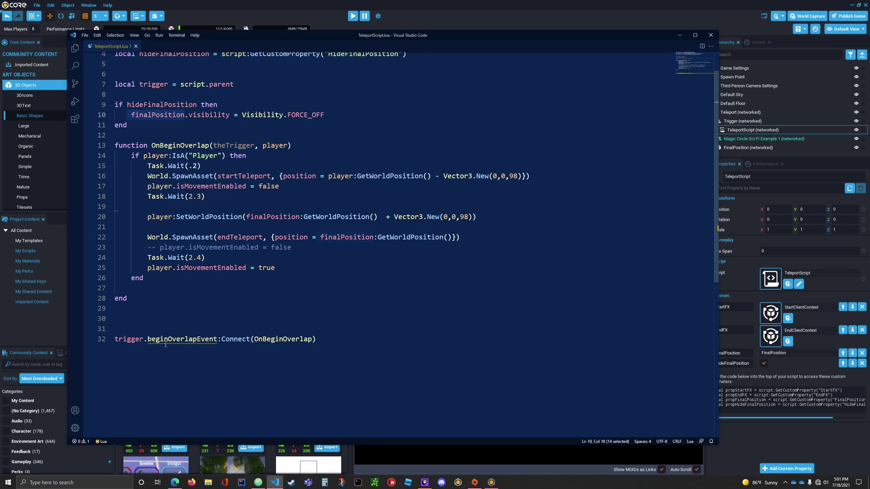
pyautogui.moveTo(120, 343); pyautogui.dragTo(331, 344)
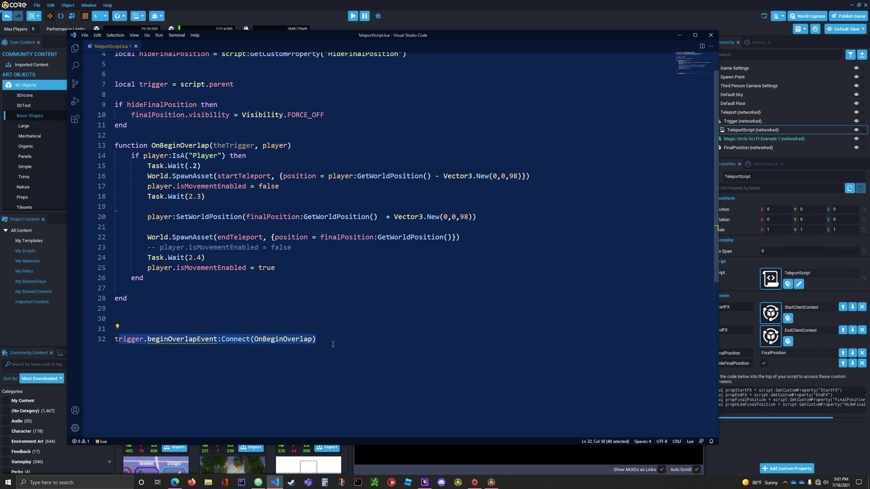
pyautogui.click(333, 344)
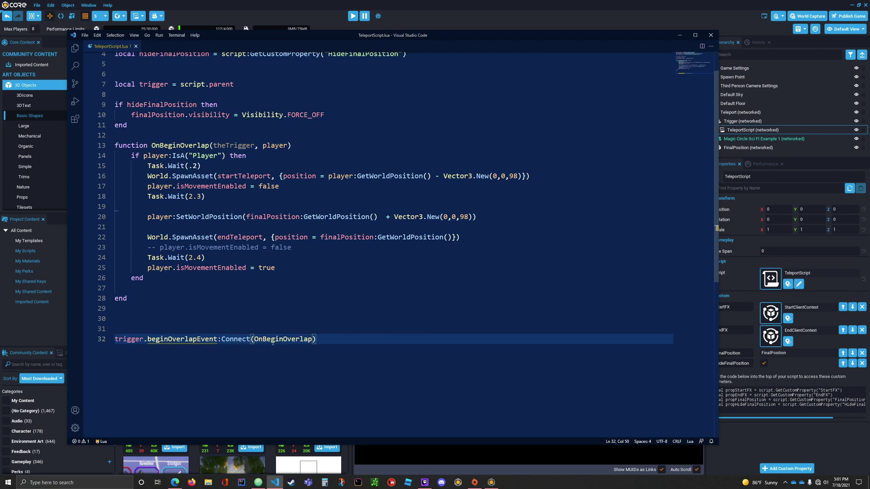
pyautogui.moveTo(115, 145); pyautogui.dragTo(227, 286)
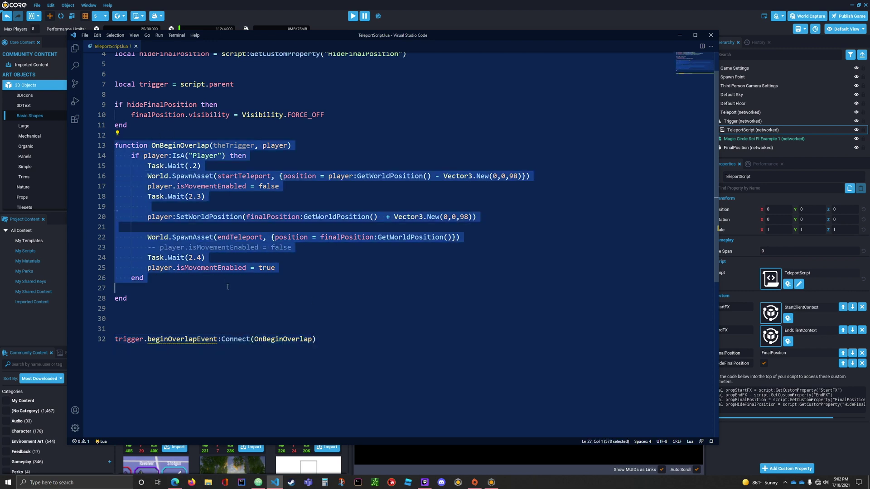
pyautogui.click(285, 267)
pyautogui.moveTo(286, 268); pyautogui.dragTo(123, 145)
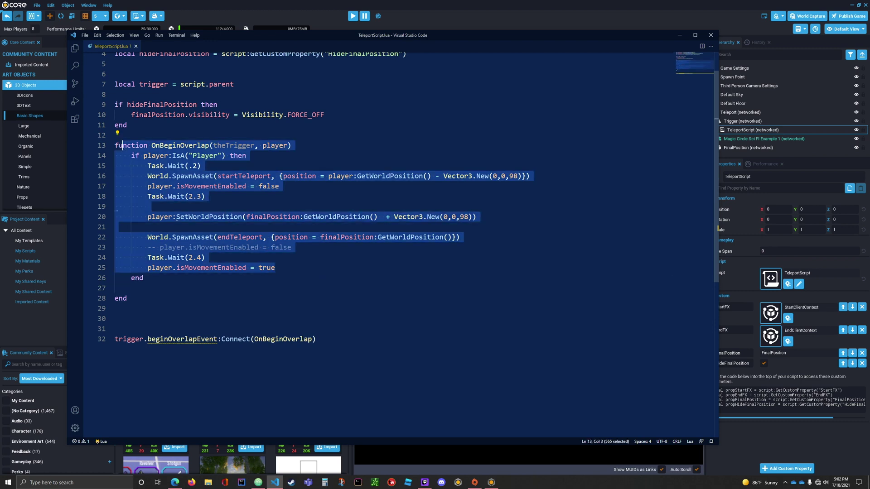
pyautogui.click(253, 279)
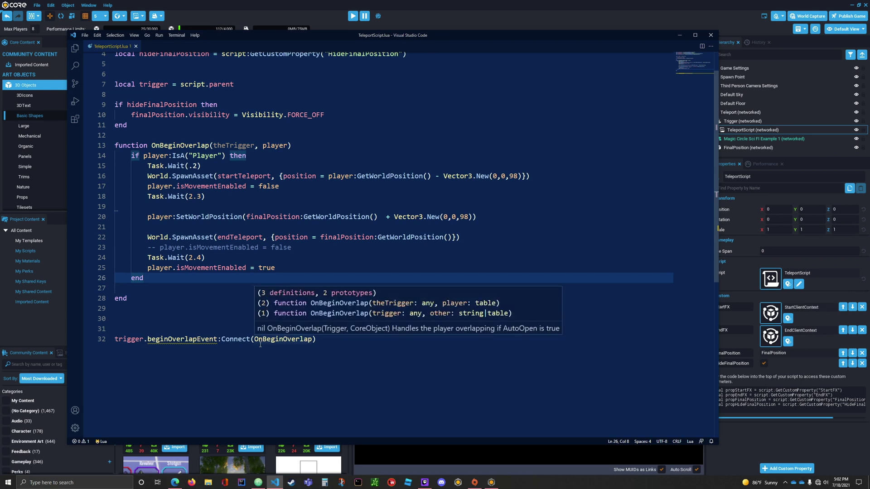
pyautogui.moveTo(123, 145); pyautogui.dragTo(383, 272)
pyautogui.click(384, 271)
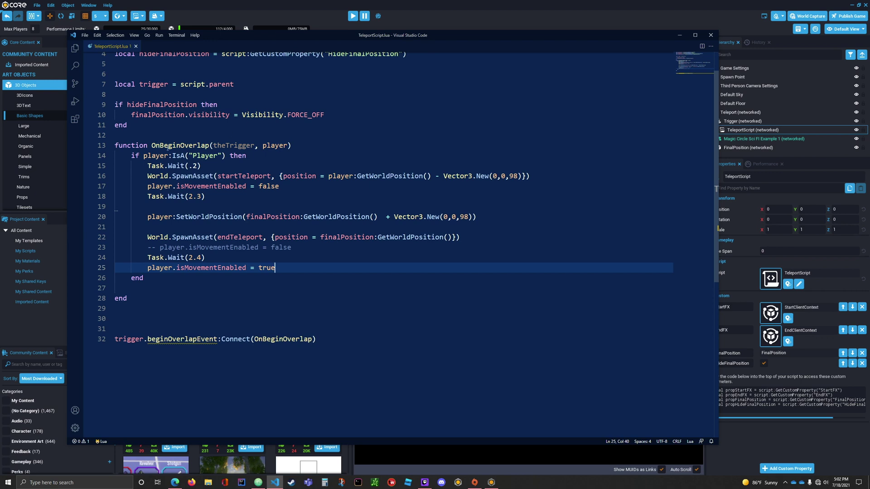
# - Examine OnBeginOverlap's theTrigger and player parameters and its player:IsA("Player") condition
pyautogui.moveTo(217, 146); pyautogui.dragTo(294, 150)
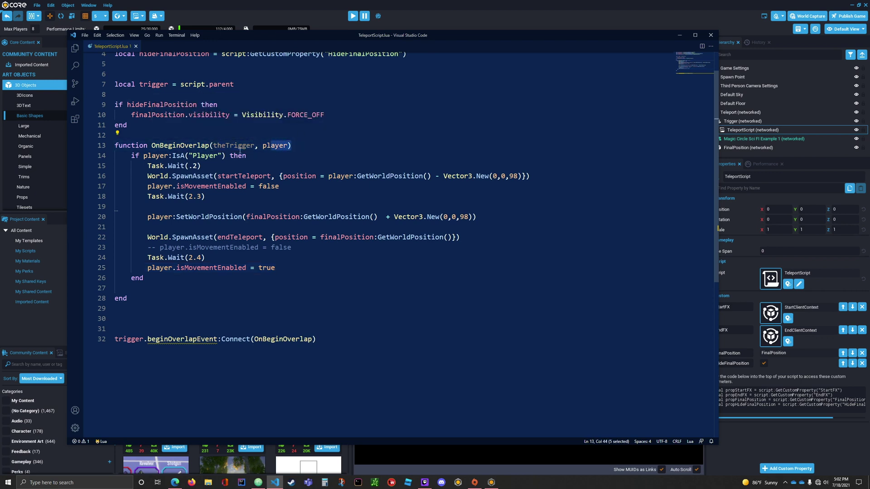
pyautogui.click(290, 145)
pyautogui.press('Up')
pyautogui.moveTo(217, 145); pyautogui.dragTo(284, 147)
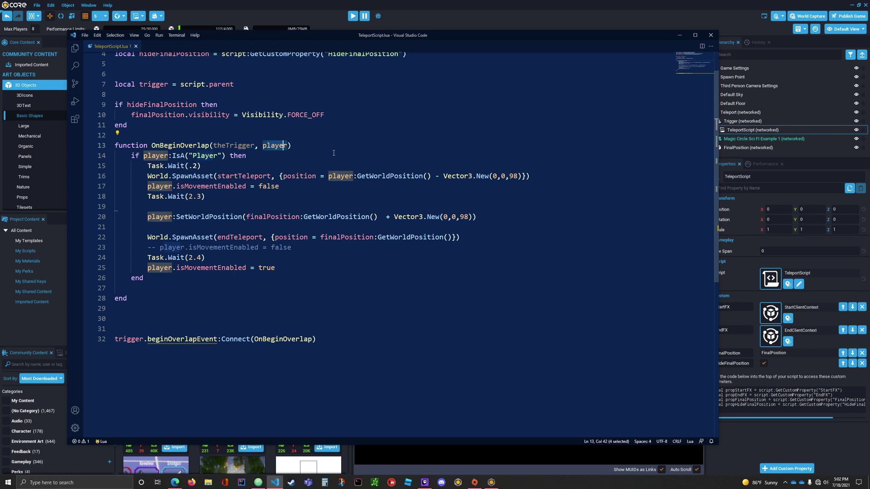
pyautogui.moveTo(142, 156); pyautogui.dragTo(248, 157)
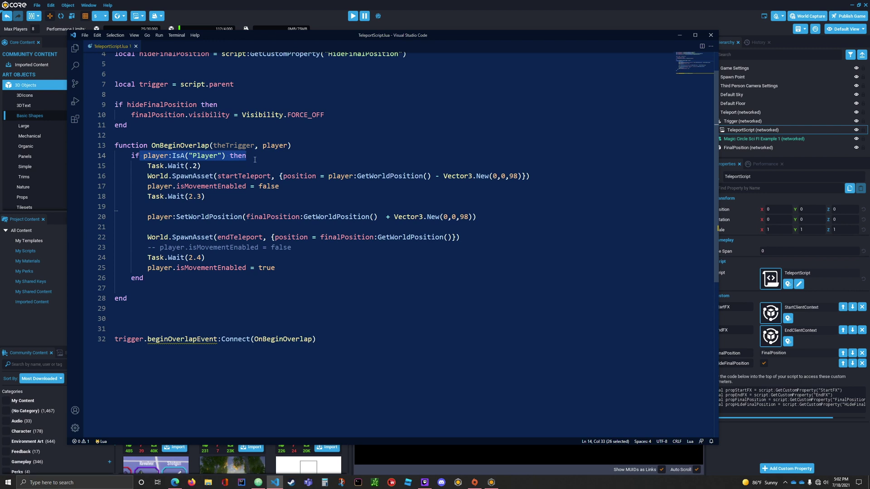
pyautogui.moveTo(128, 156); pyautogui.dragTo(234, 165)
pyautogui.moveTo(271, 252); pyautogui.dragTo(272, 251)
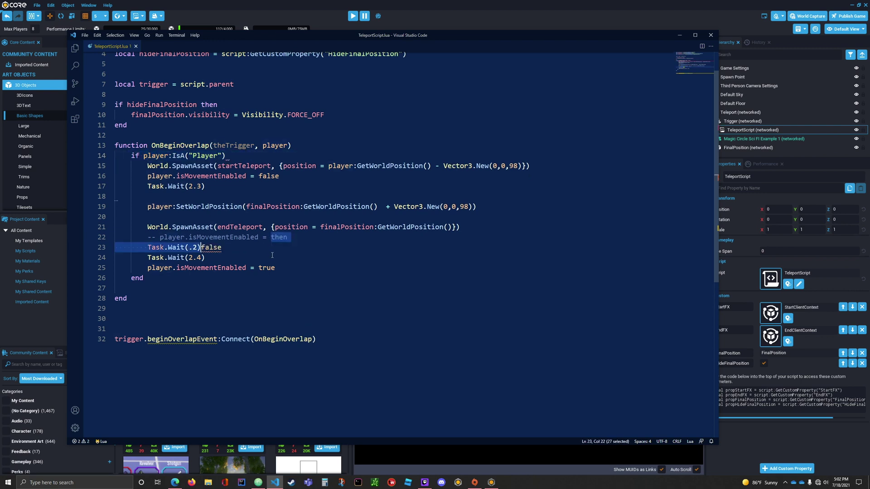
pyautogui.hotkey('ctrl', 'z')
pyautogui.click(252, 206)
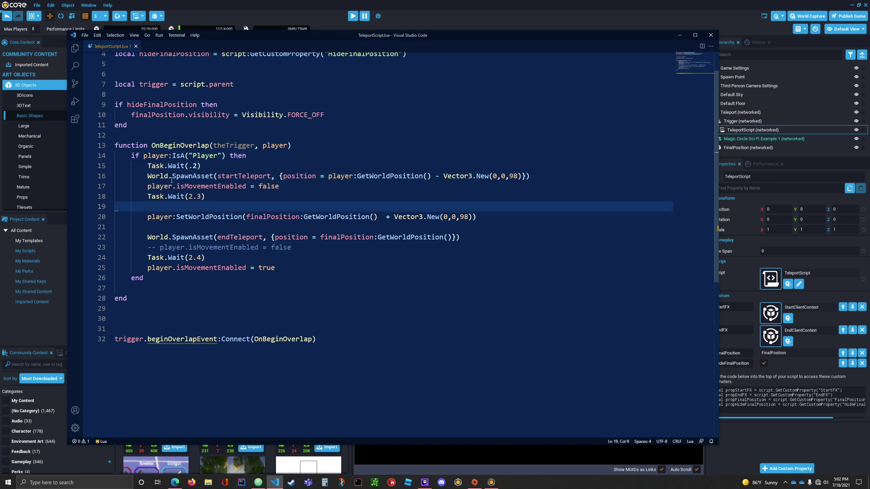
# - Examine the Task.Wait(.2) line that opens the player check in OnBeginOverlap
pyautogui.moveTo(132, 166); pyautogui.dragTo(203, 166)
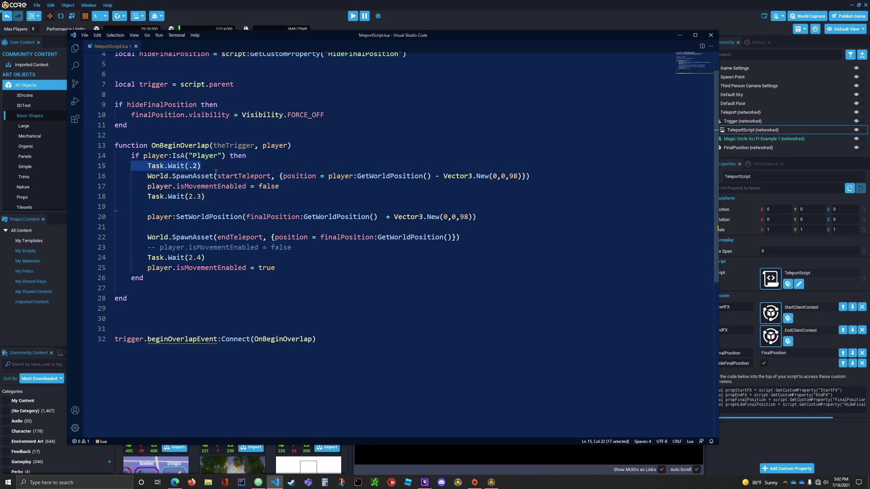
pyautogui.moveTo(139, 165); pyautogui.dragTo(227, 169)
pyautogui.click(227, 168)
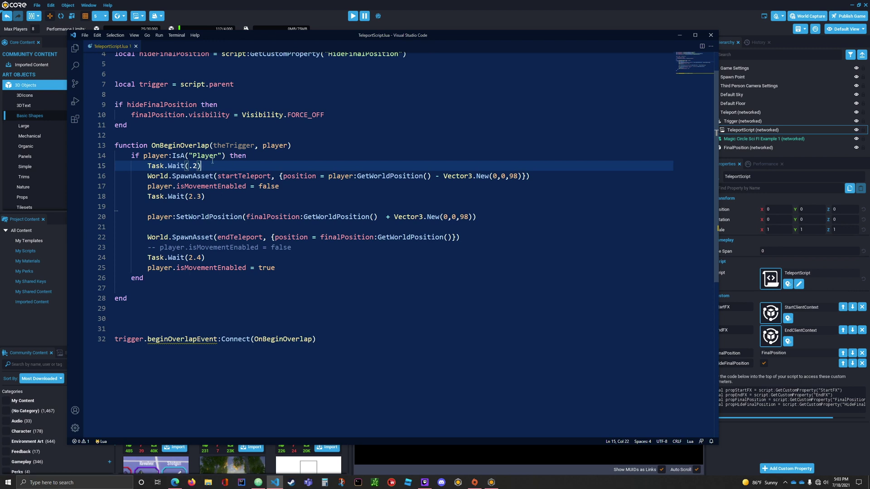
# - Examine the World.SpawnAsset line for startTeleport, including the player's world position and the subtracted Vector3.New(0,0,98) offset
pyautogui.moveTo(140, 177); pyautogui.dragTo(519, 176)
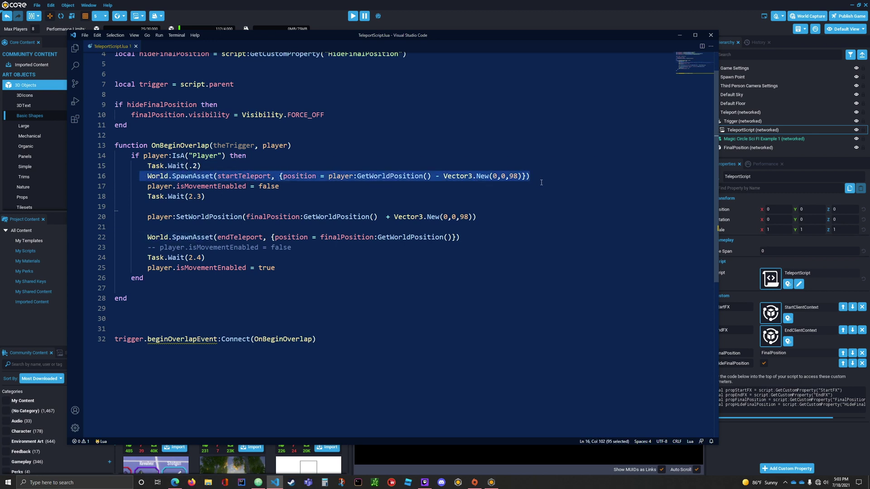
pyautogui.click(485, 204)
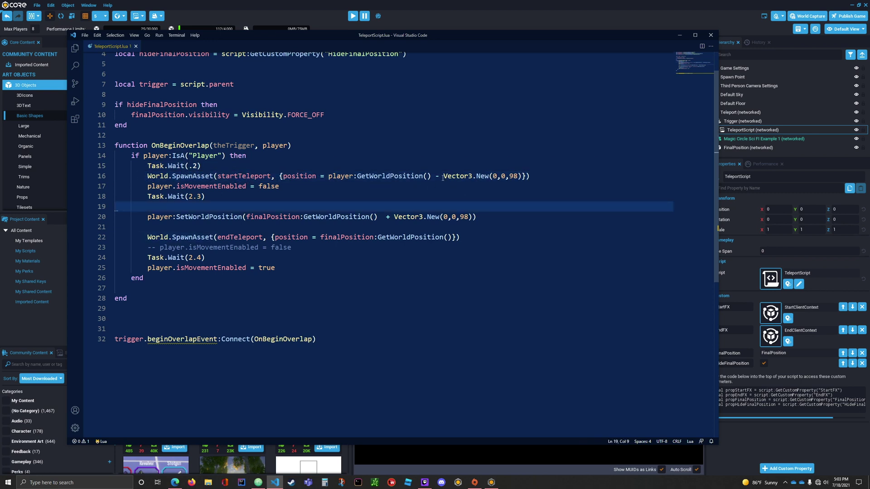
pyautogui.moveTo(436, 177); pyautogui.dragTo(497, 176)
pyautogui.doubleClick(346, 177)
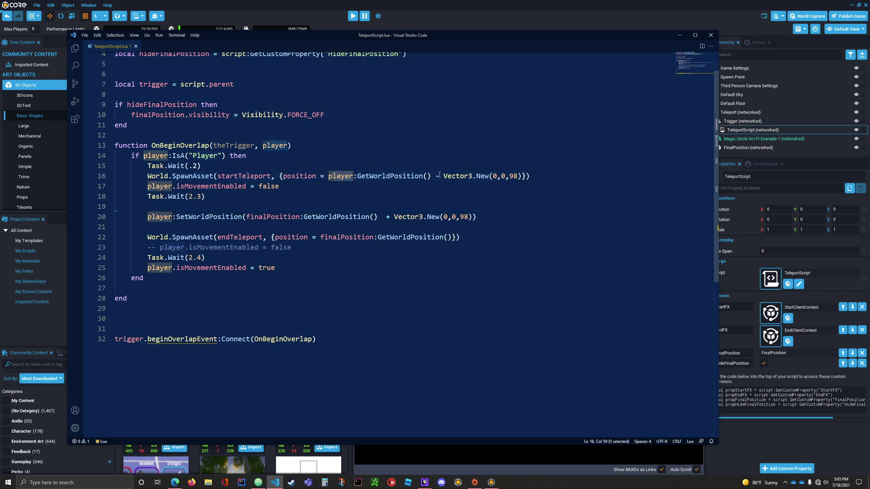
pyautogui.moveTo(444, 177); pyautogui.dragTo(523, 176)
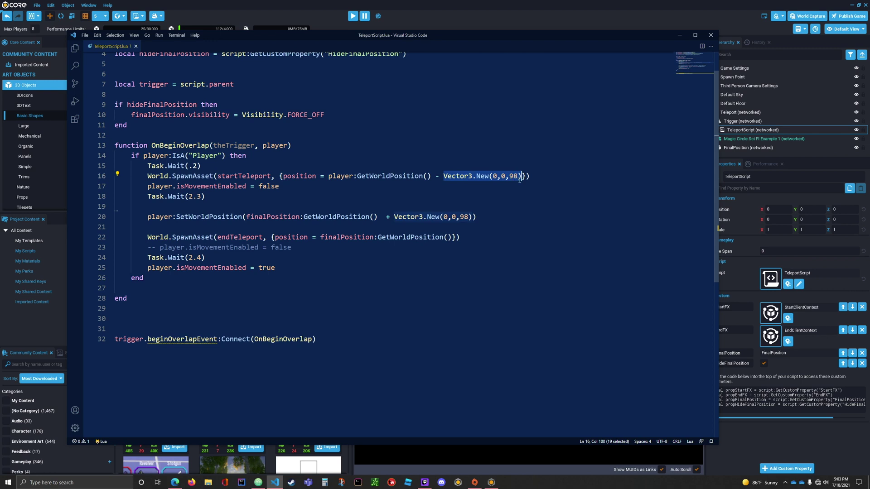
pyautogui.click(525, 185)
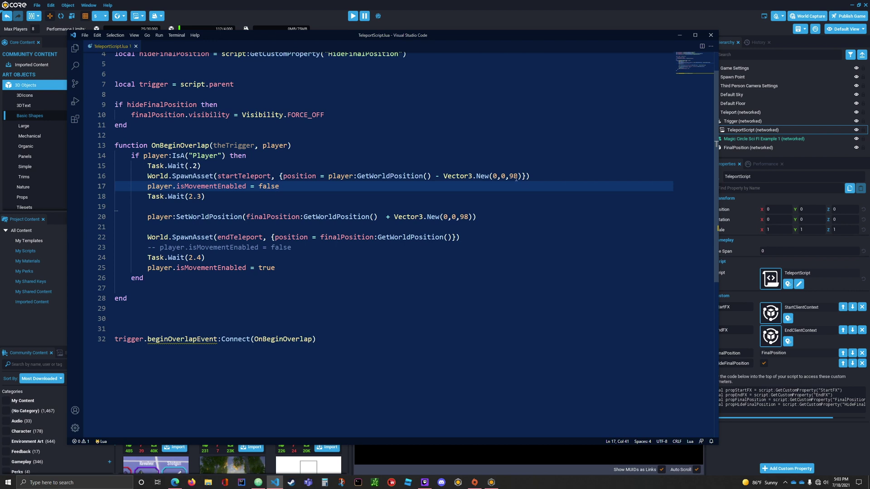
pyautogui.click(537, 177)
pyautogui.moveTo(526, 176); pyautogui.dragTo(437, 181)
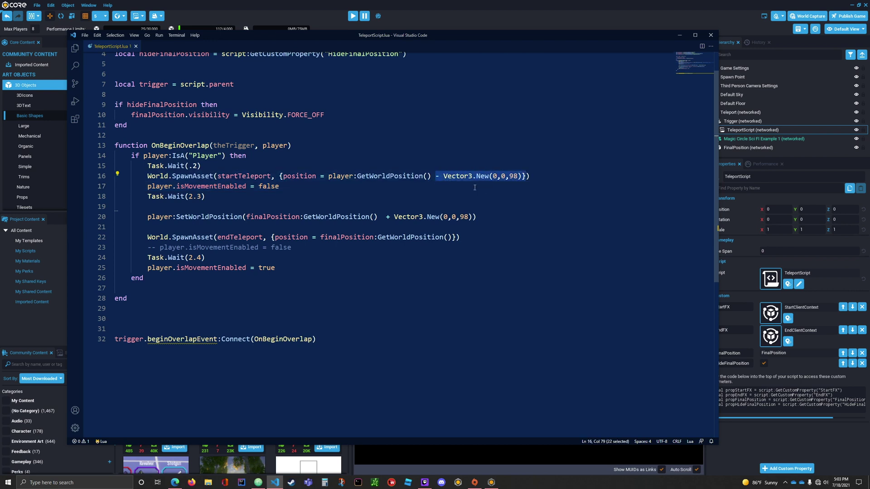
pyautogui.click(513, 181)
pyautogui.moveTo(443, 176); pyautogui.dragTo(522, 180)
# - Examine the player.isMovementEnabled = false line and the Task.Wait(2.3) delay in relation to the startTeleport spawn line
pyautogui.moveTo(147, 186); pyautogui.dragTo(307, 189)
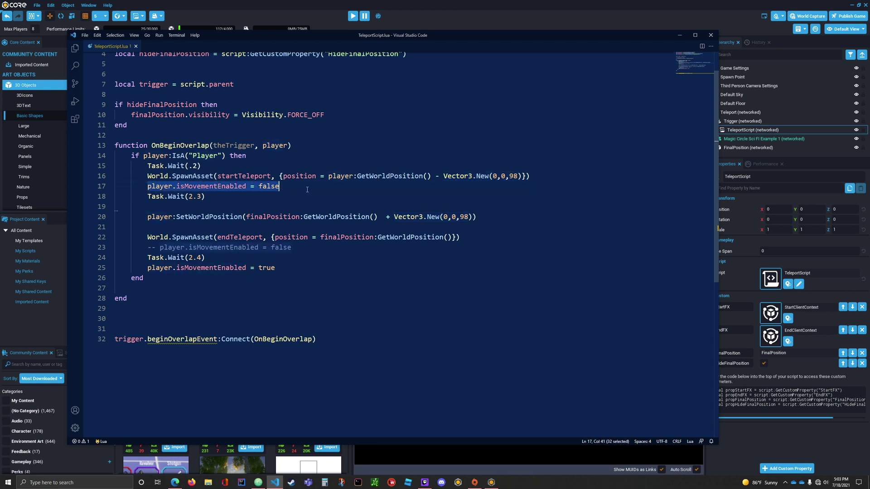
pyautogui.moveTo(144, 196); pyautogui.dragTo(217, 201)
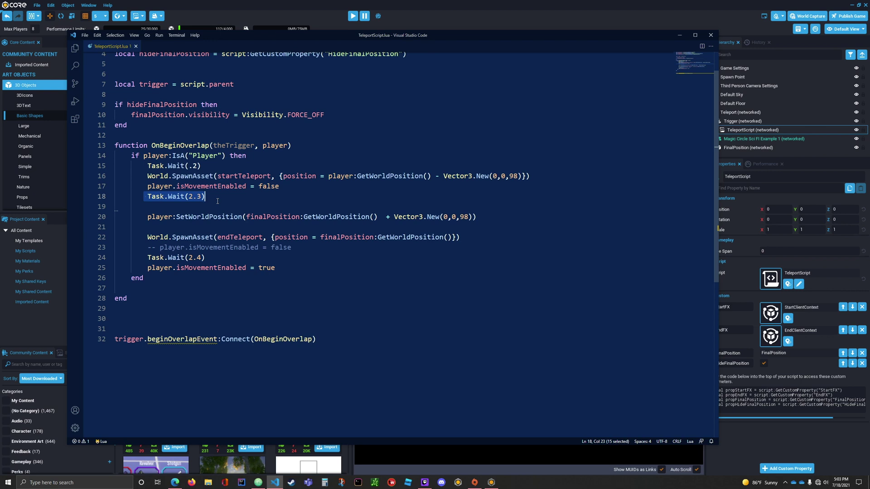
pyautogui.moveTo(144, 176); pyautogui.dragTo(543, 180)
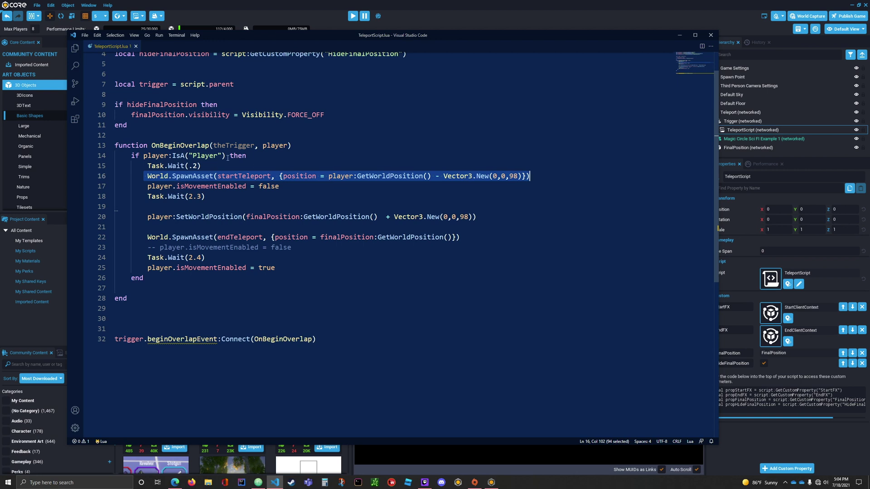
# - Examine the player:SetWorldPosition line, including finalPosition's world position and the added Vector3.New(0,0,98) offset
pyautogui.moveTo(201, 202); pyautogui.dragTo(491, 222)
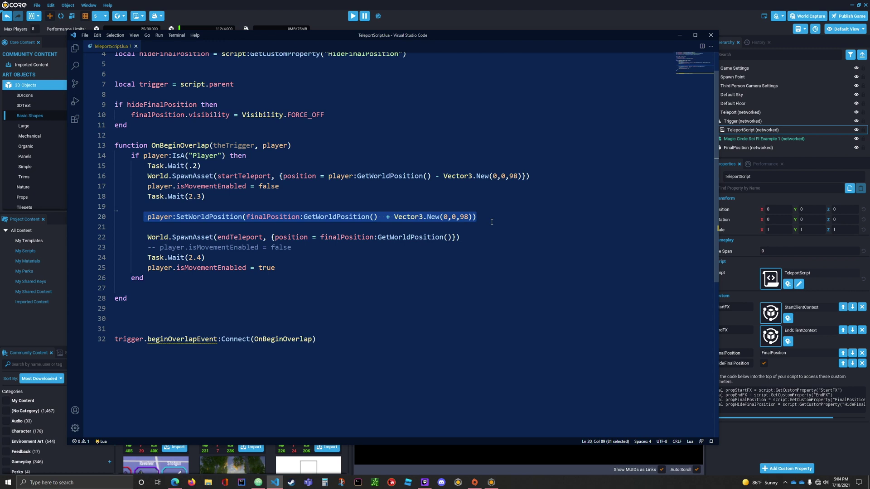
pyautogui.click(163, 225)
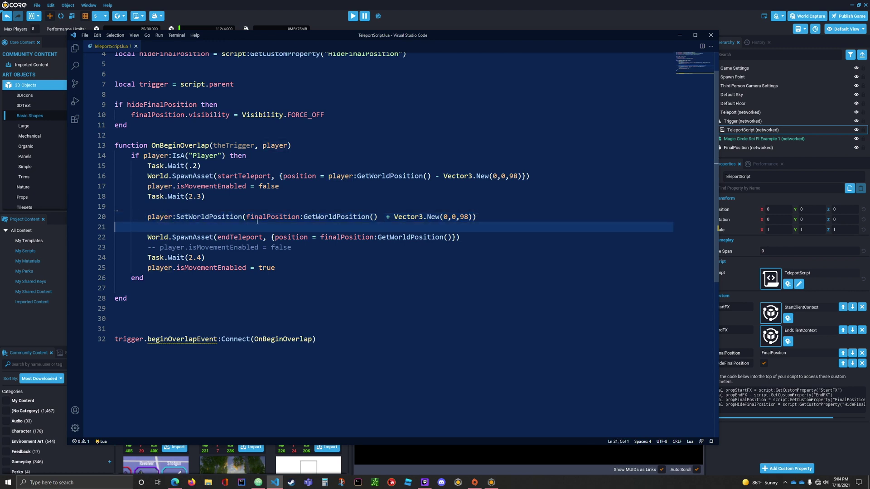
pyautogui.click(277, 220)
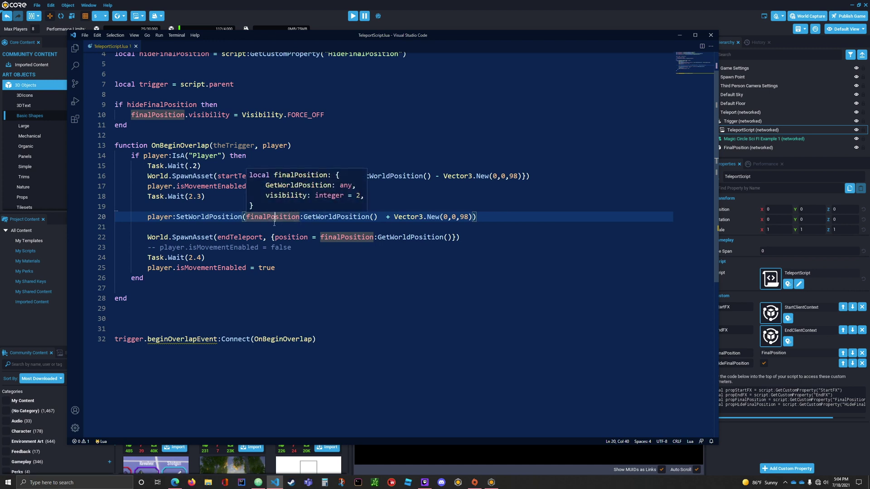
pyautogui.moveTo(303, 219); pyautogui.dragTo(477, 217)
pyautogui.click(387, 219)
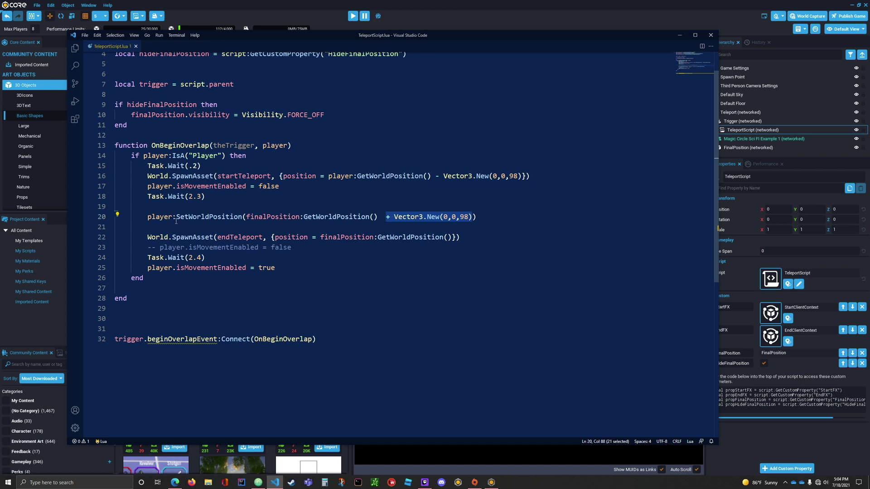
pyautogui.moveTo(387, 218); pyautogui.dragTo(469, 220)
pyautogui.click(304, 257)
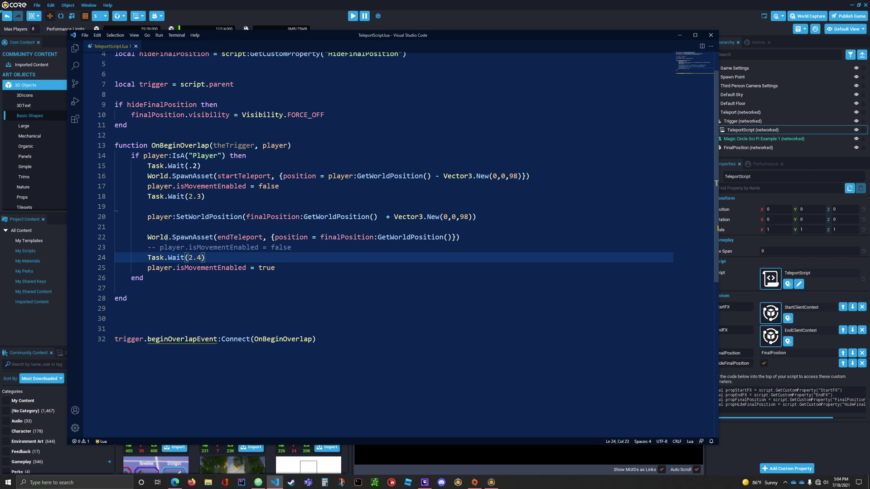
# - Review the World.SpawnAsset line for endTeleport and delete the commented-out player.isMovementEnabled = false line below it
pyautogui.click(147, 238)
pyautogui.moveTo(147, 238); pyautogui.dragTo(477, 240)
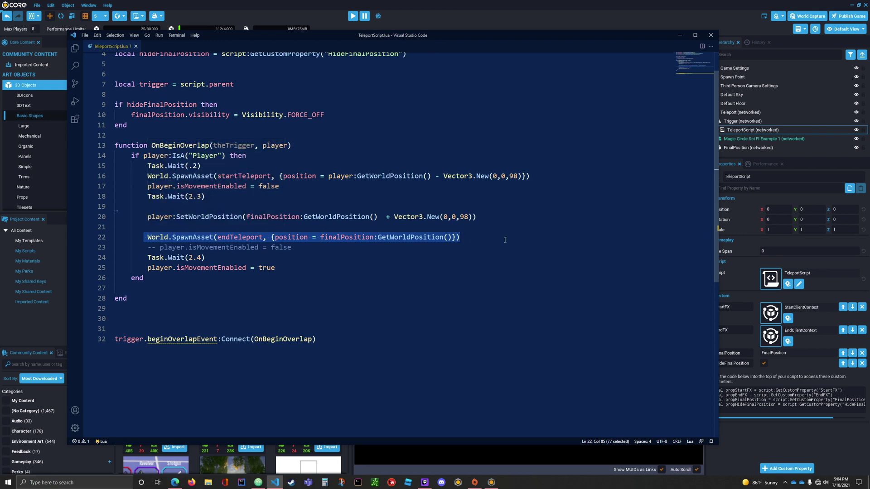
pyautogui.moveTo(292, 247); pyautogui.dragTo(139, 247)
pyautogui.press('BackSpace')
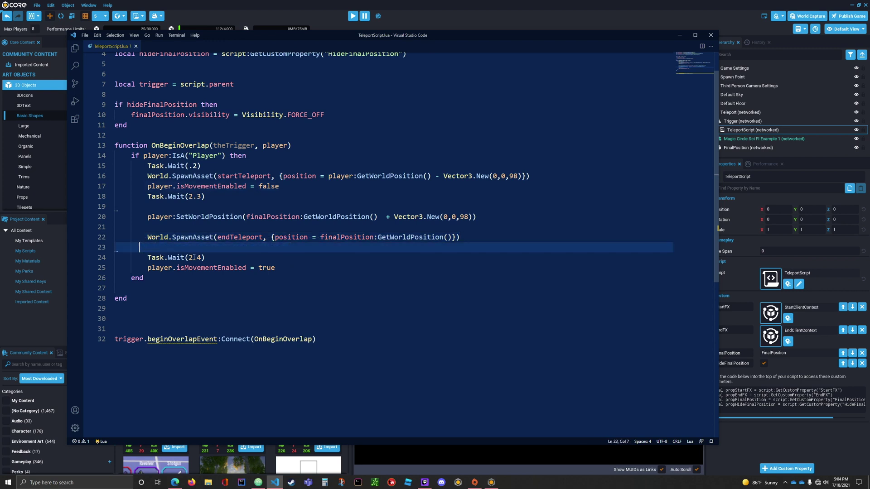
# - Examine the Task.Wait(2.4) delay and the closing player.isMovementEnabled = true line
pyautogui.moveTo(222, 263); pyautogui.dragTo(121, 263)
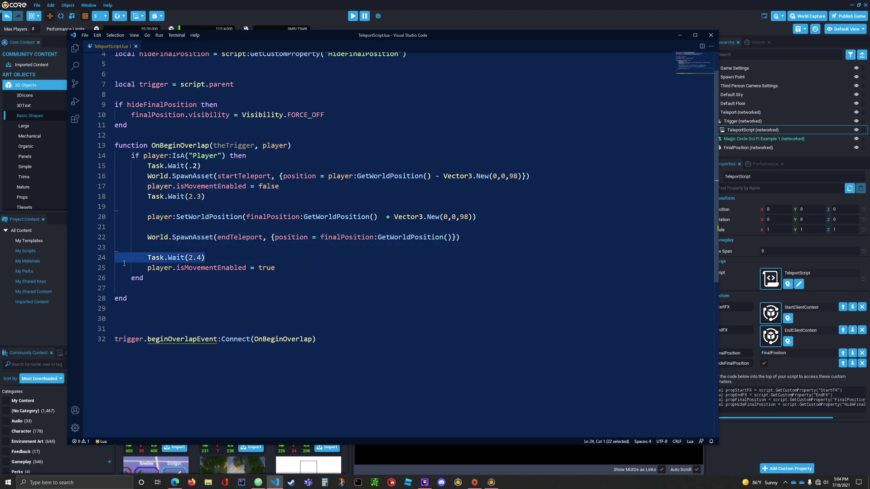
pyautogui.moveTo(287, 272); pyautogui.dragTo(104, 272)
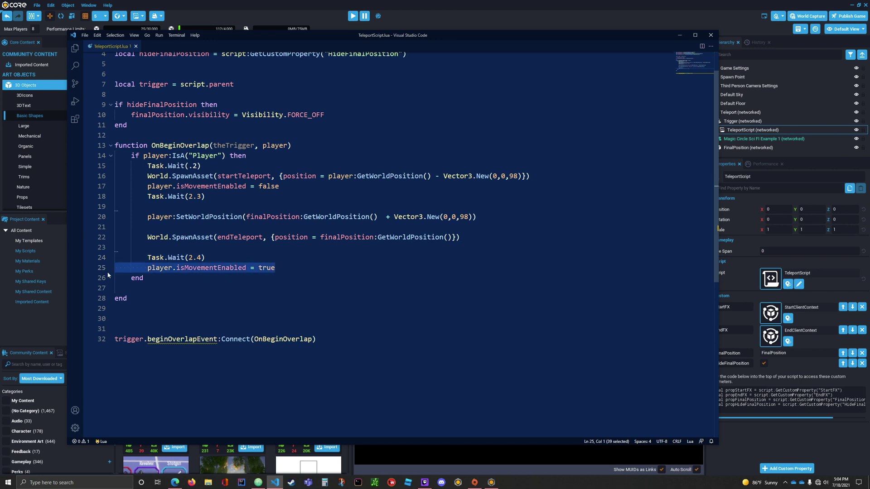
pyautogui.click(336, 283)
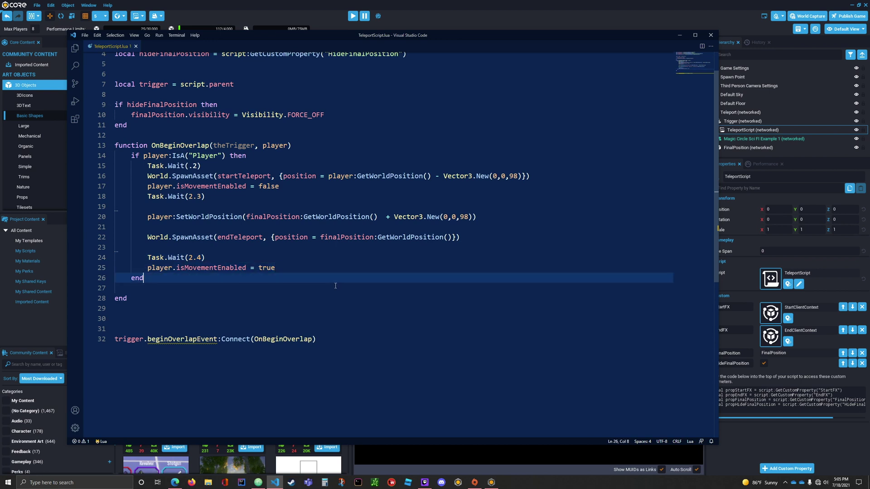
# - Switch back to Core, start a preview and run the character forward onto the magic circle to test the teleporter
pyautogui.click(353, 15)
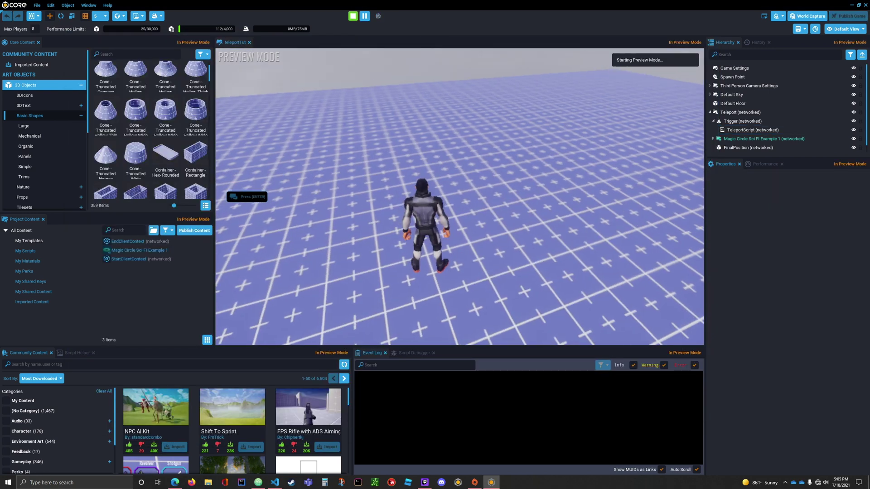
pyautogui.press('w')
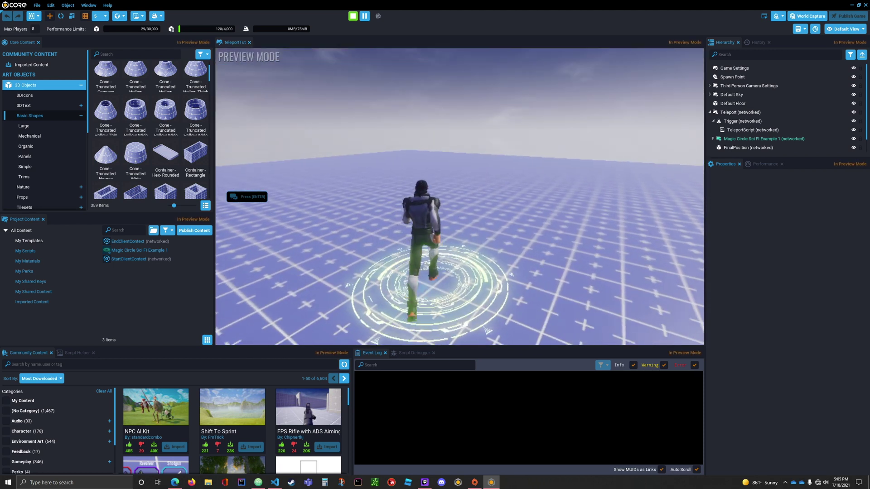